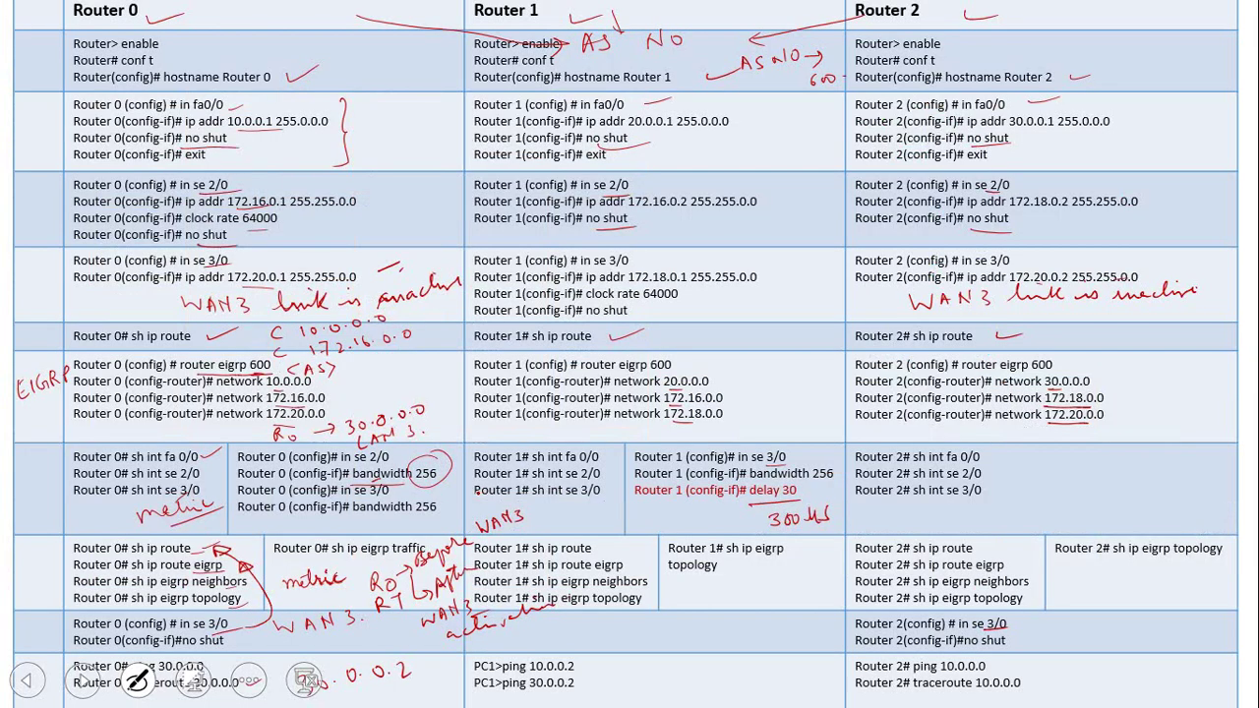
Switch to Cisco Packet Tracer and list Router0's routing table from privileged mode with sh ip route
key(alt+Tab)
key(alt+Tab)
key(alt+Tab)
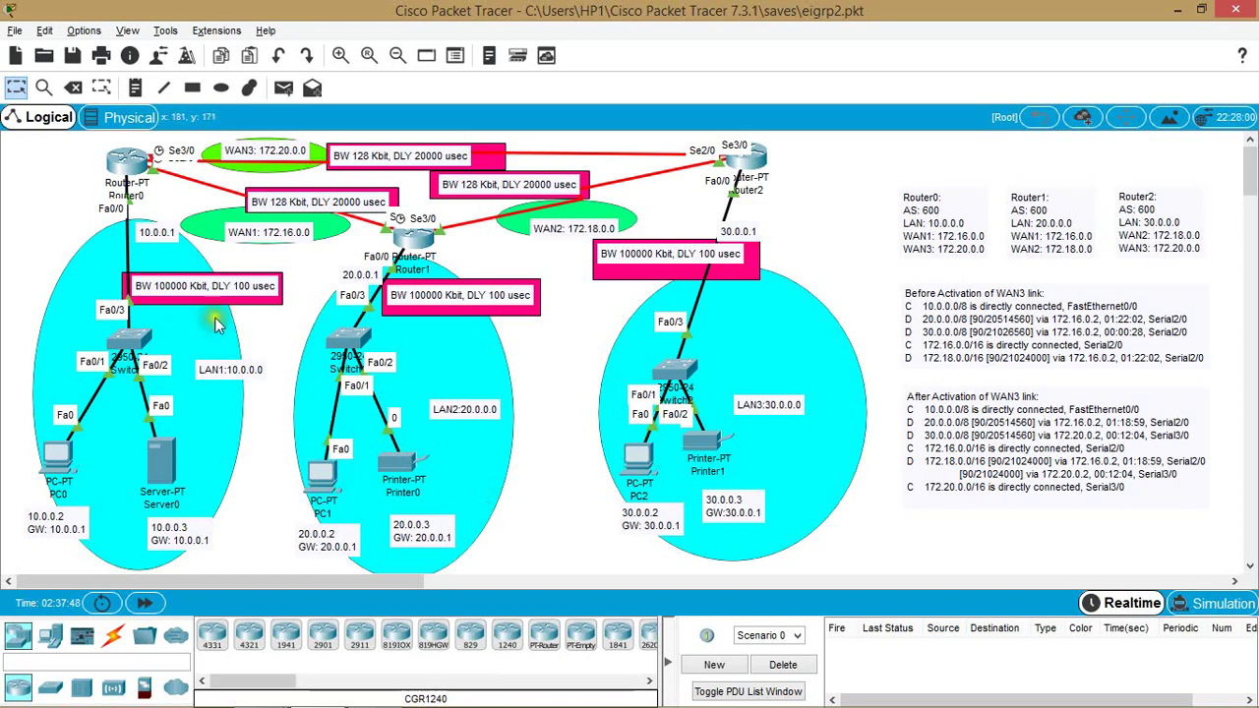
click(128, 165)
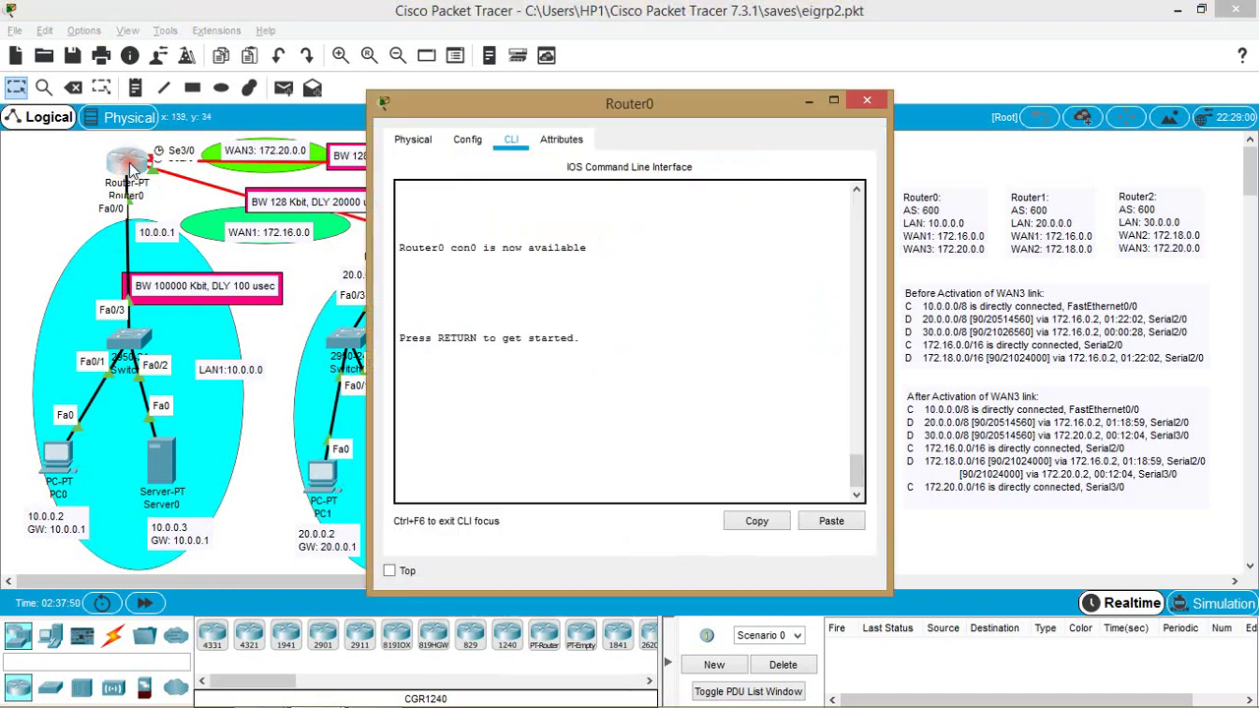
key(Return)
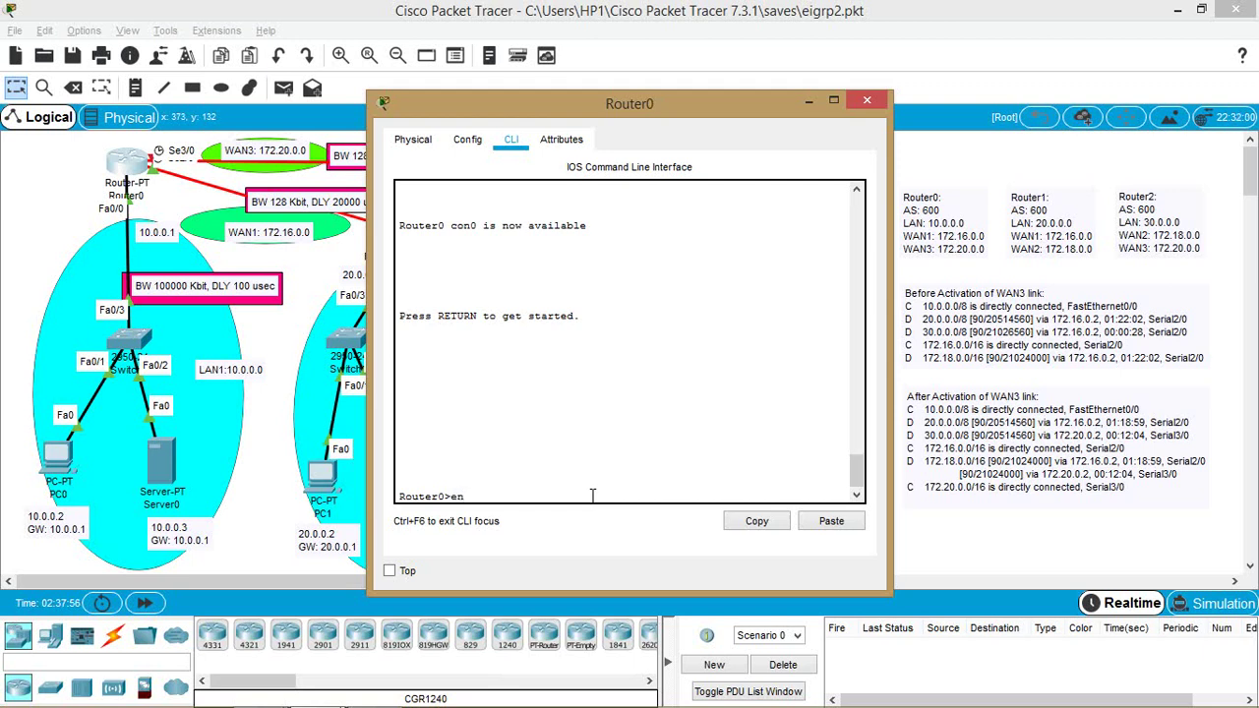
text(en)
key(Return)
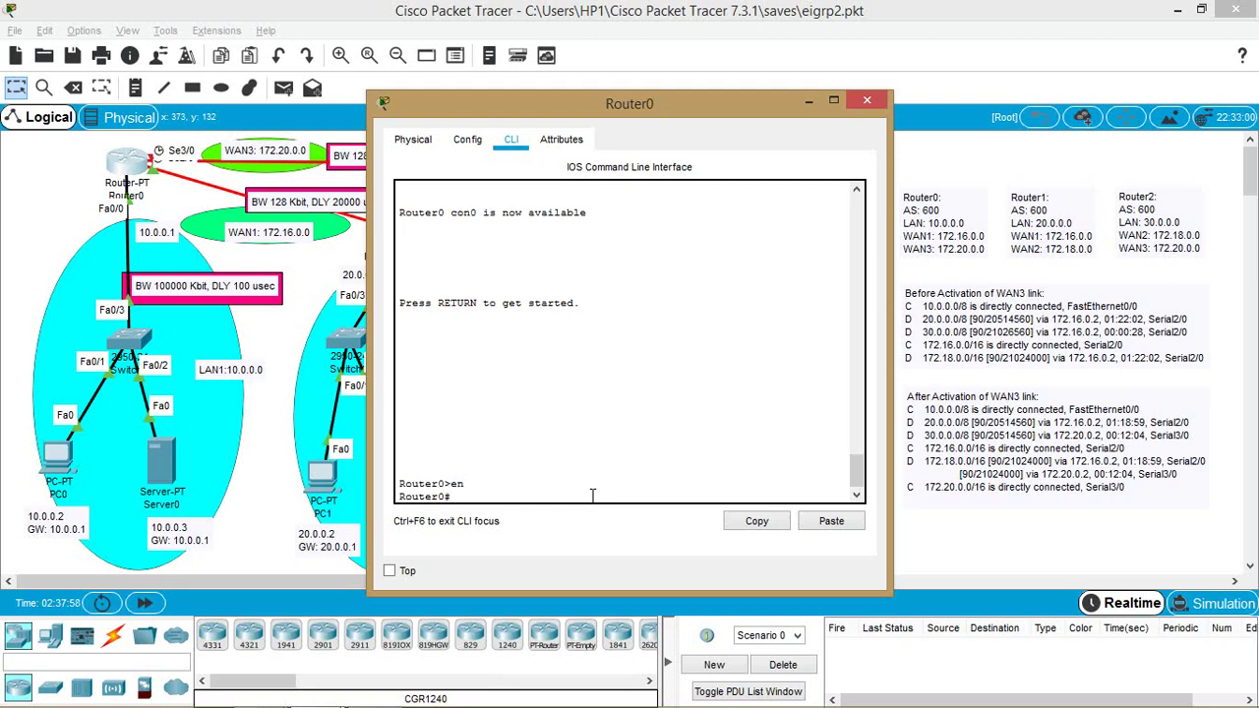
key(BackSpace)
key(Return)
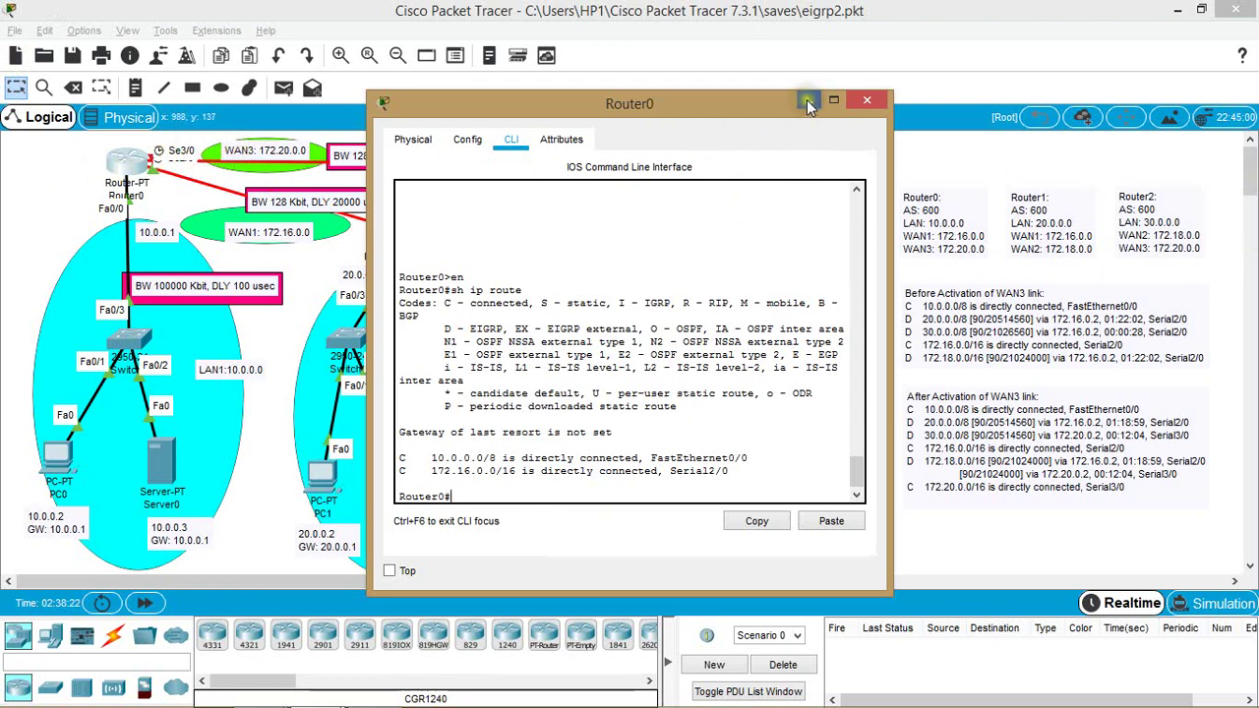
click(867, 101)
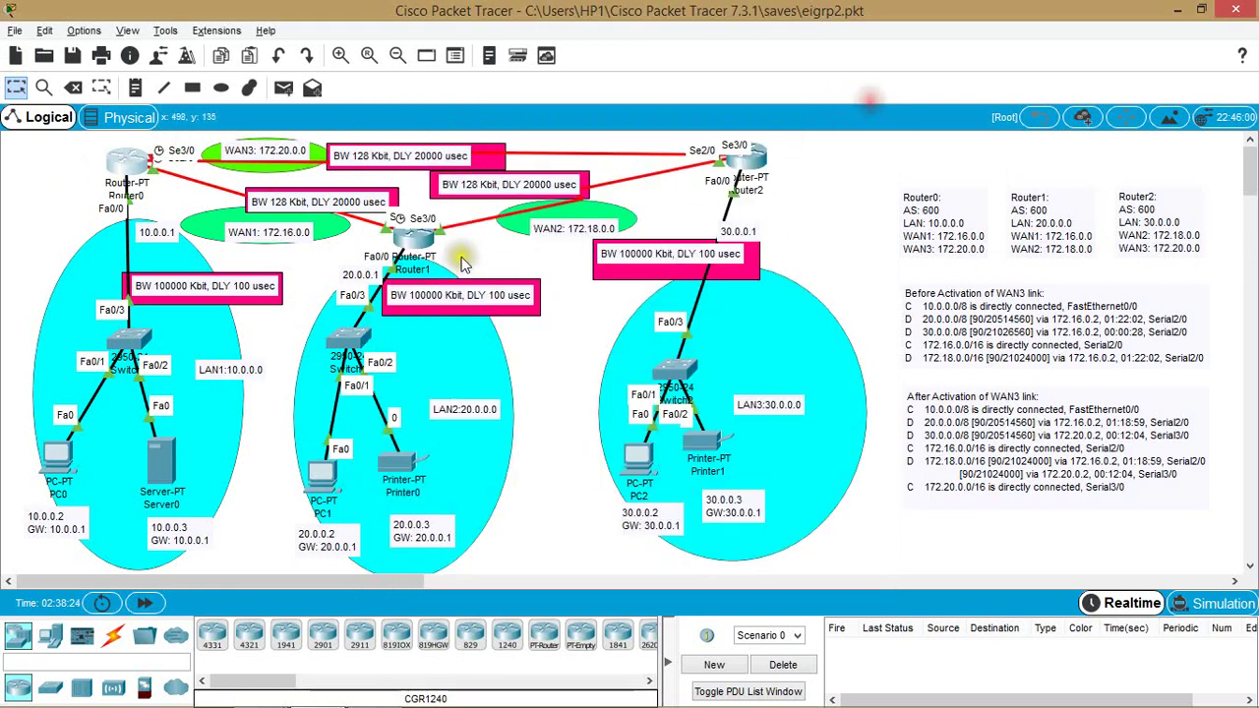
Enter privileged mode on Router1 and list its routing table with sh ip route
click(416, 241)
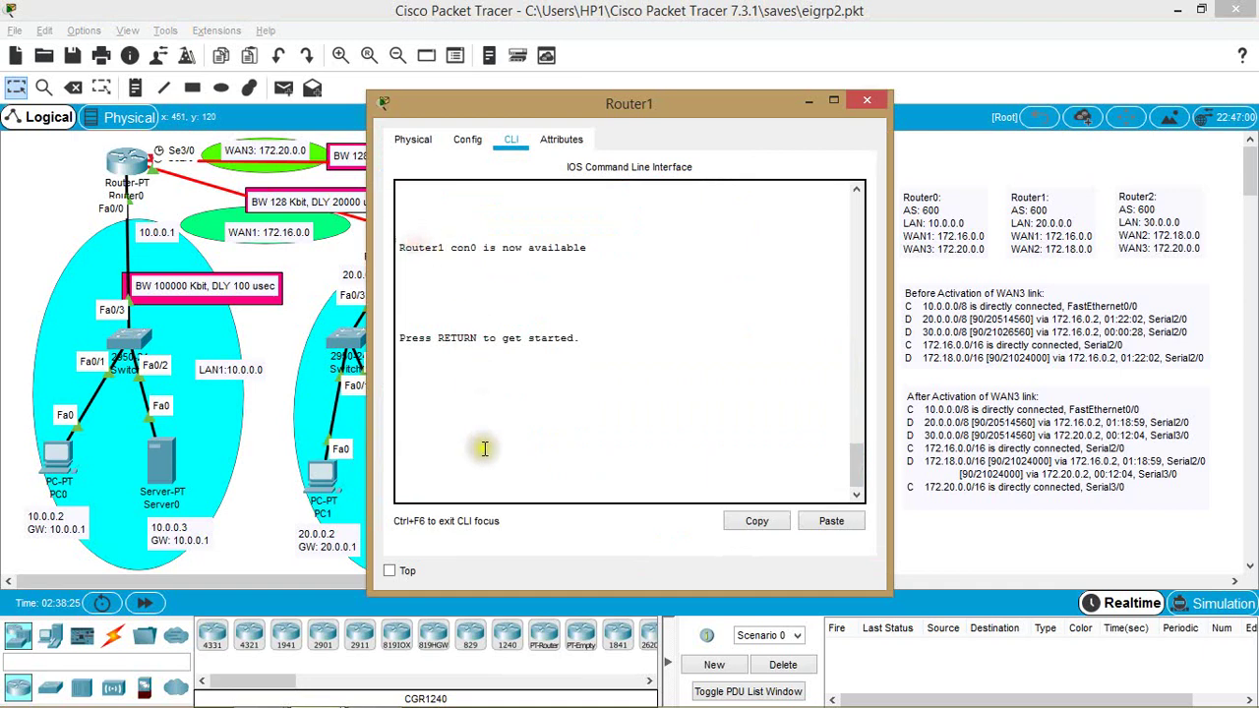
click(469, 481)
key(Return)
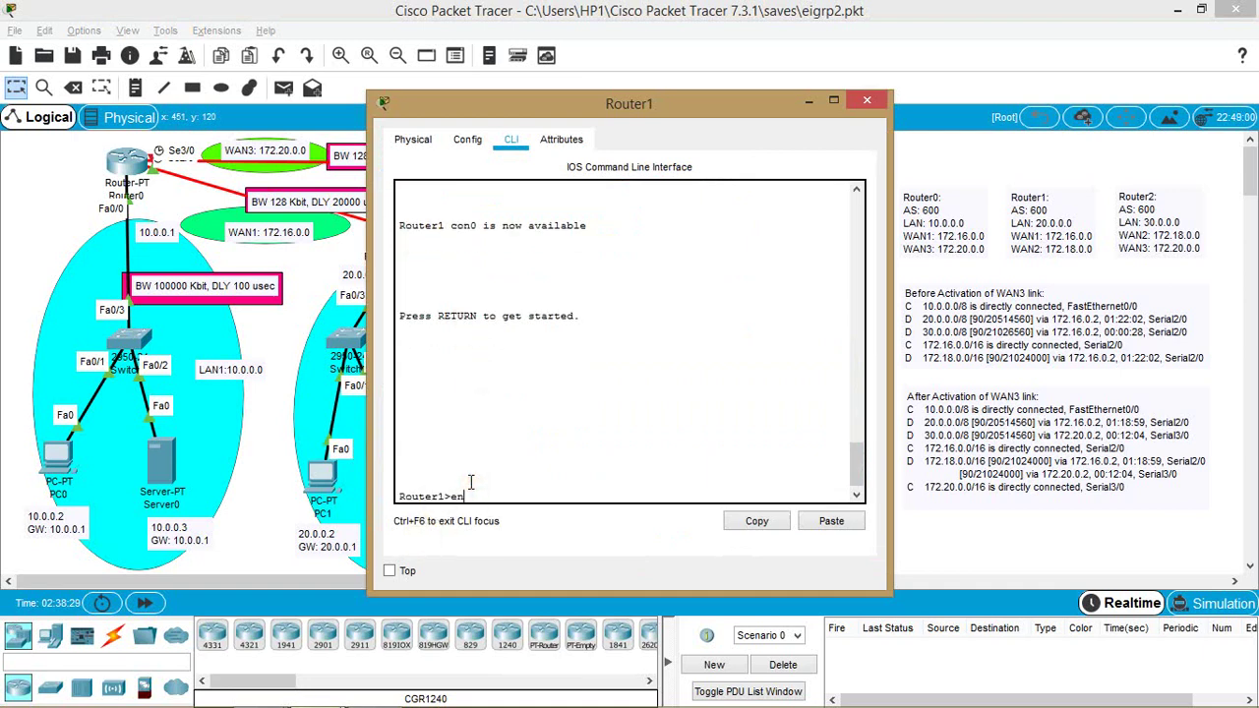
text(en)
key(Return)
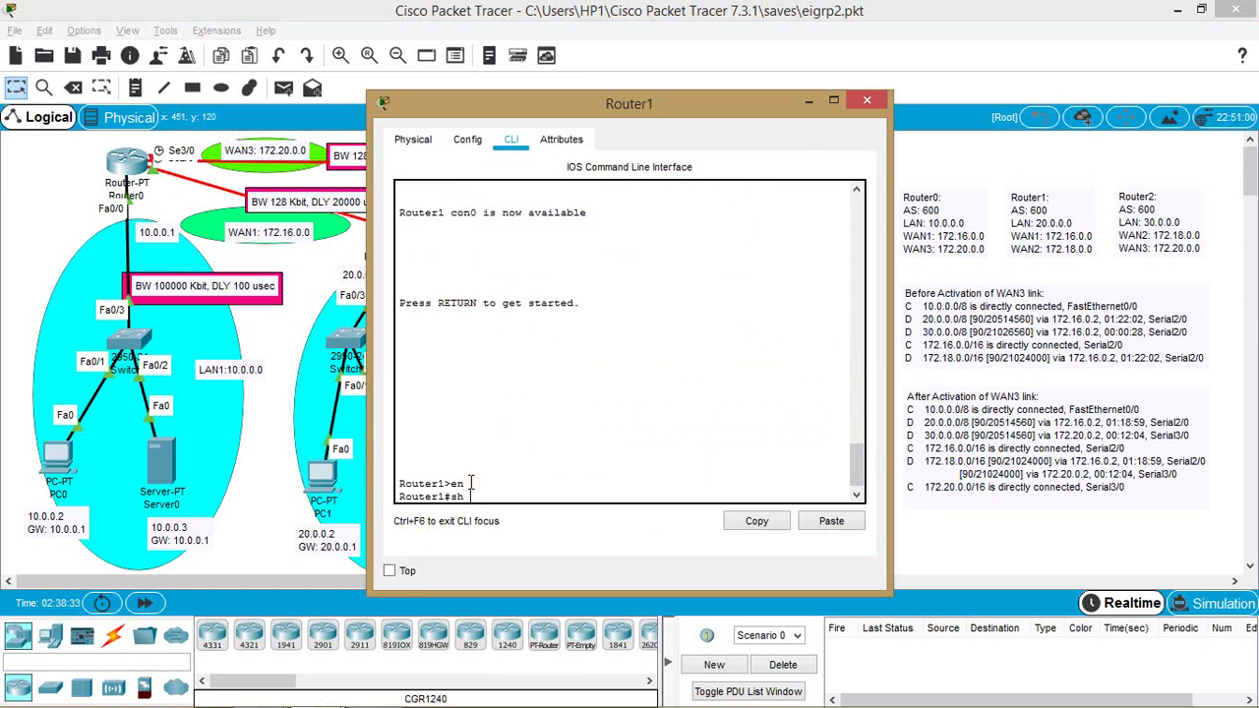
text(sh ip route)
key(Return)
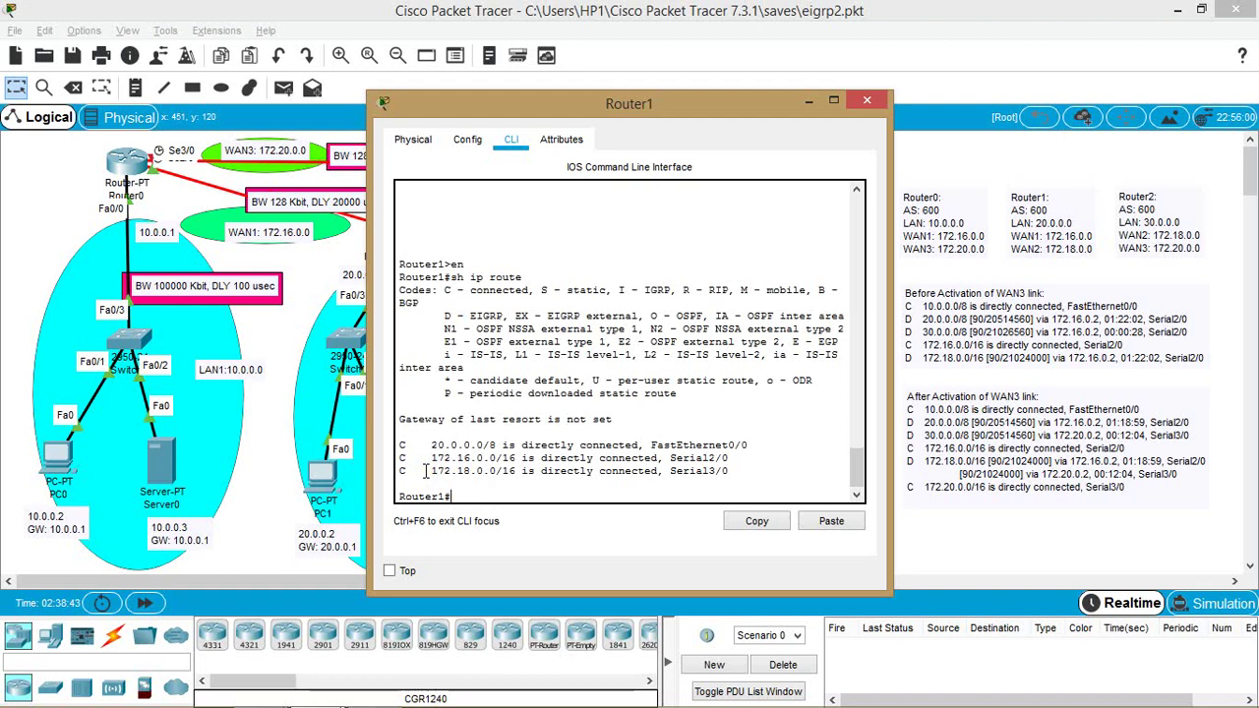
click(526, 396)
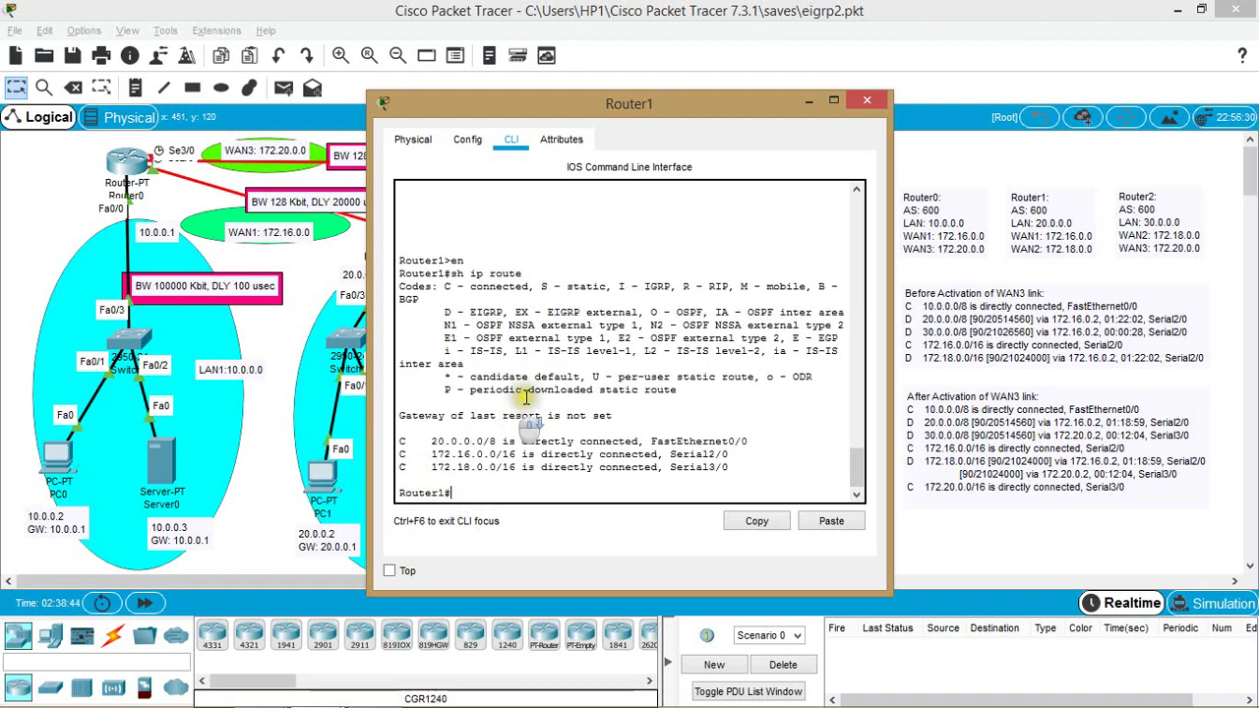
click(863, 100)
Enter privileged mode on Router2 and examine its routing table with sh ip route
click(747, 155)
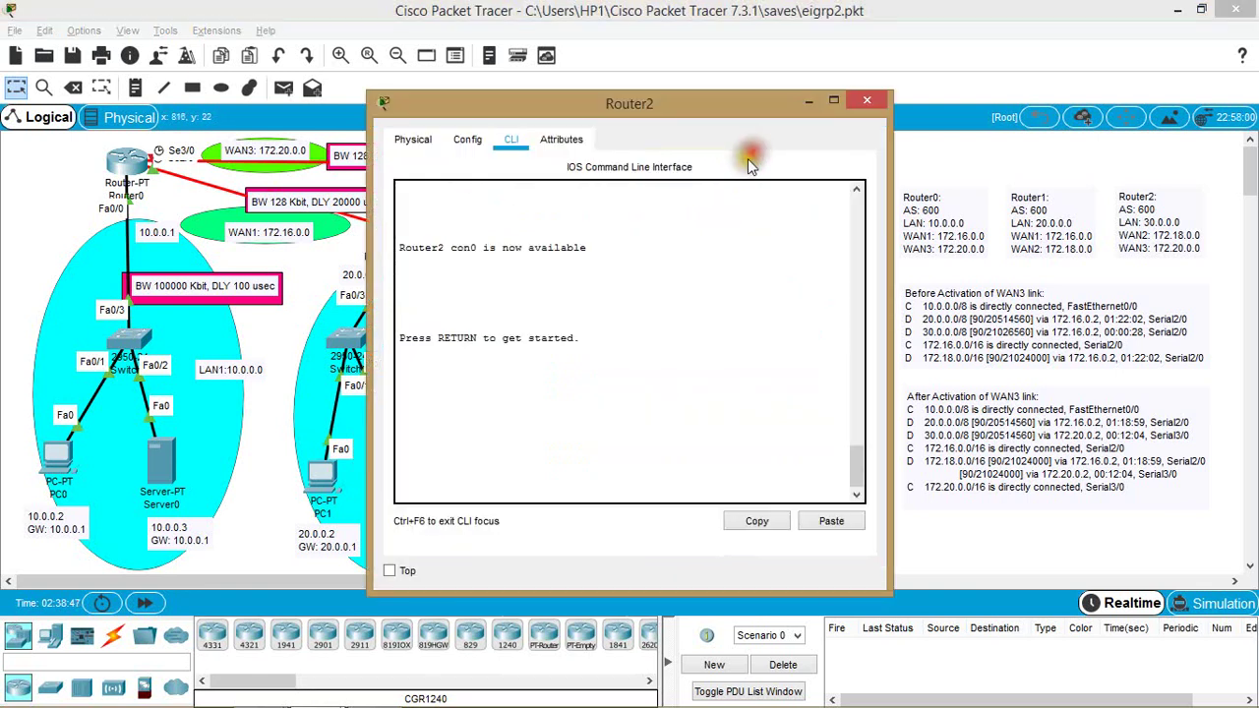
click(479, 445)
key(Return)
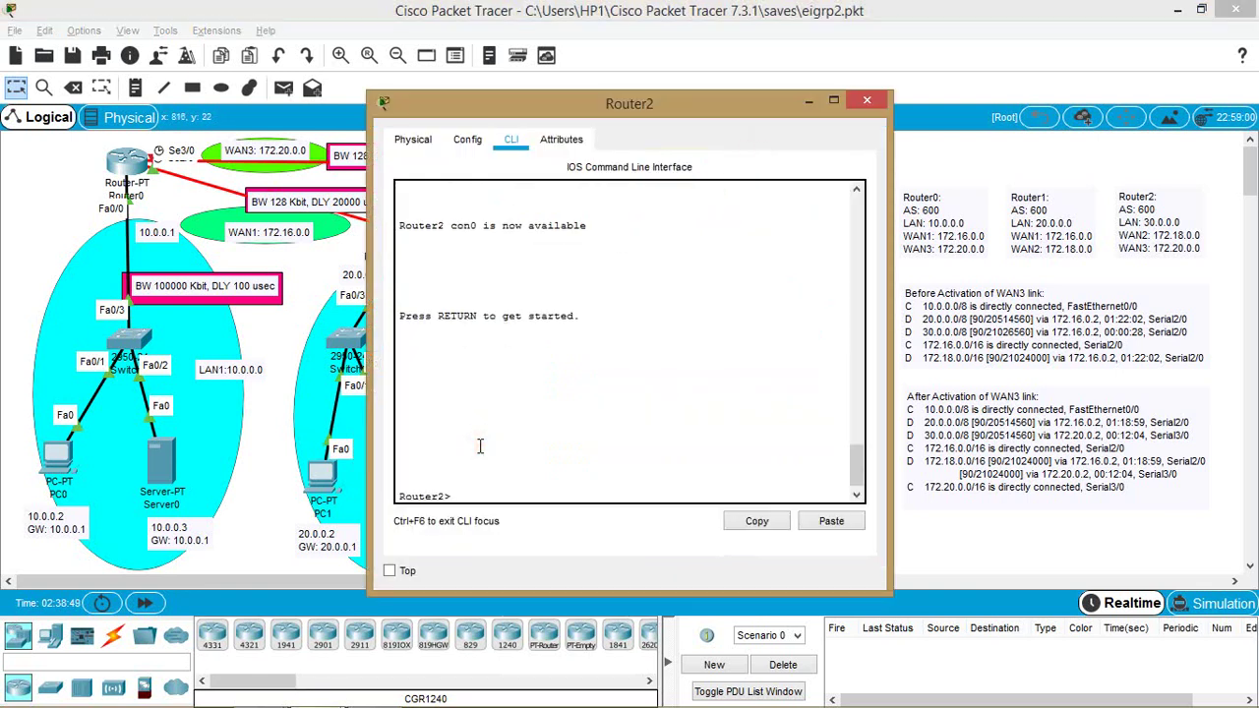
text(en)
key(Return)
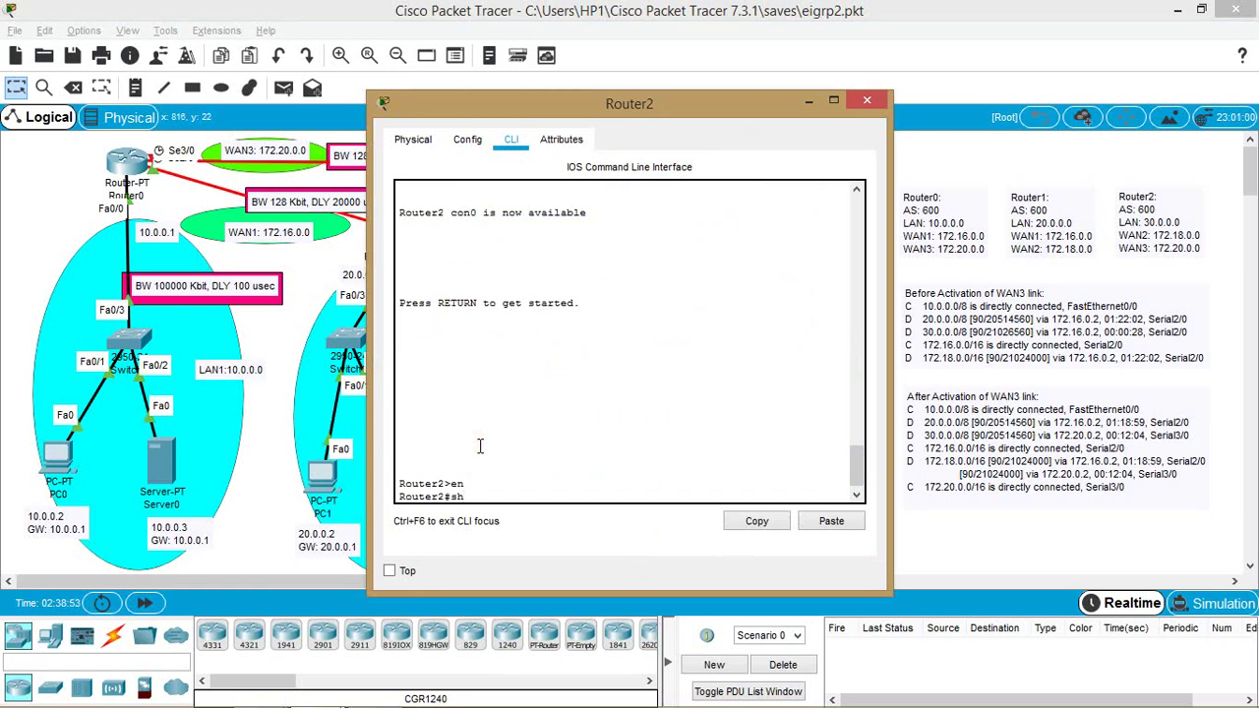
text(sh ip route)
key(Return)
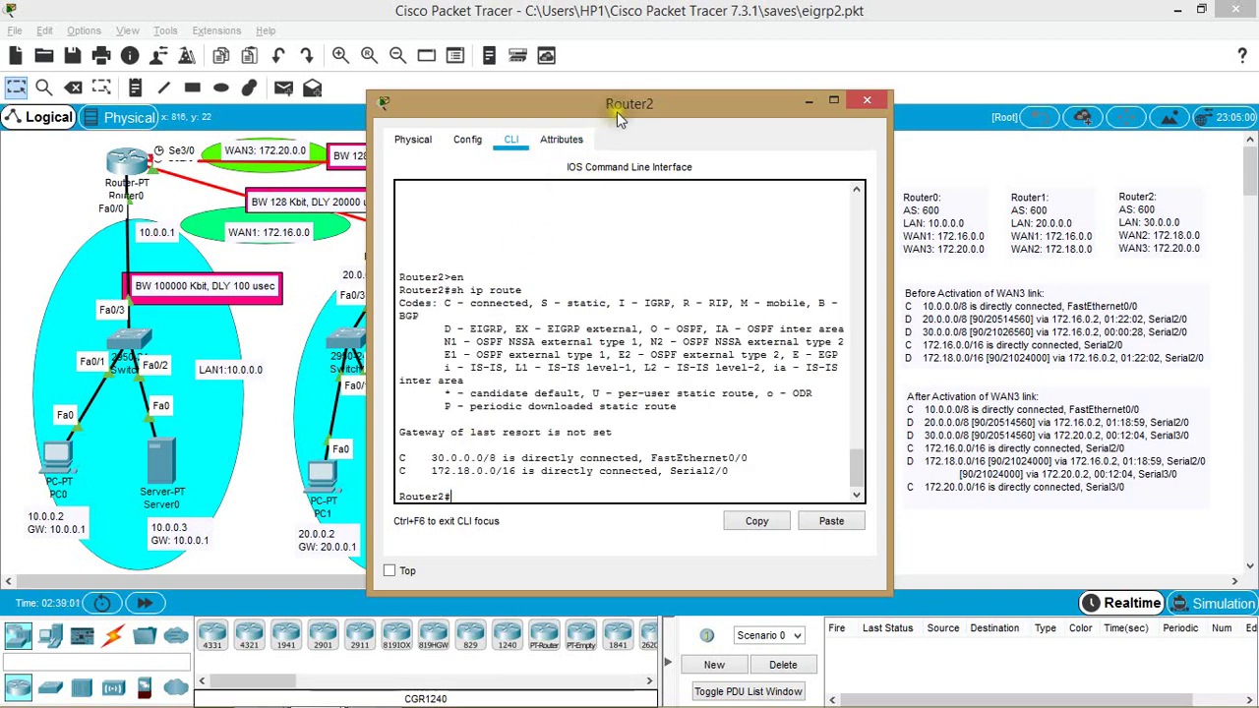
drag(618, 116, 1067, 136)
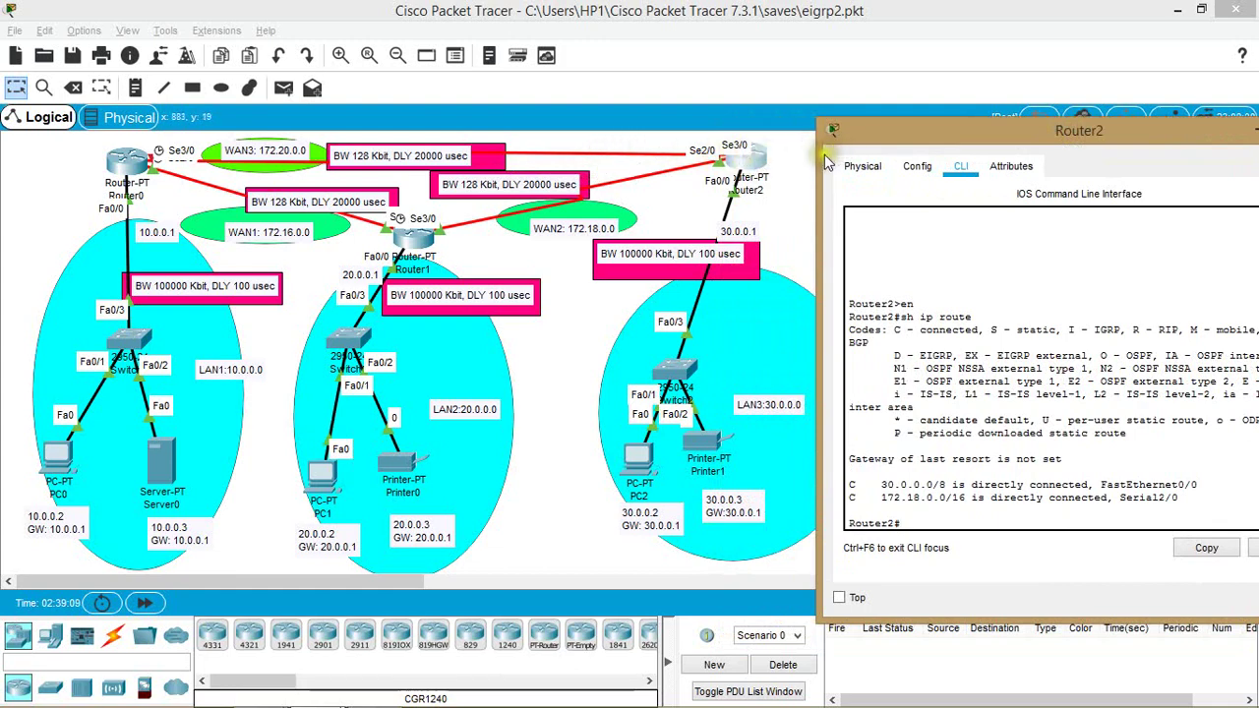
drag(910, 126, 638, 83)
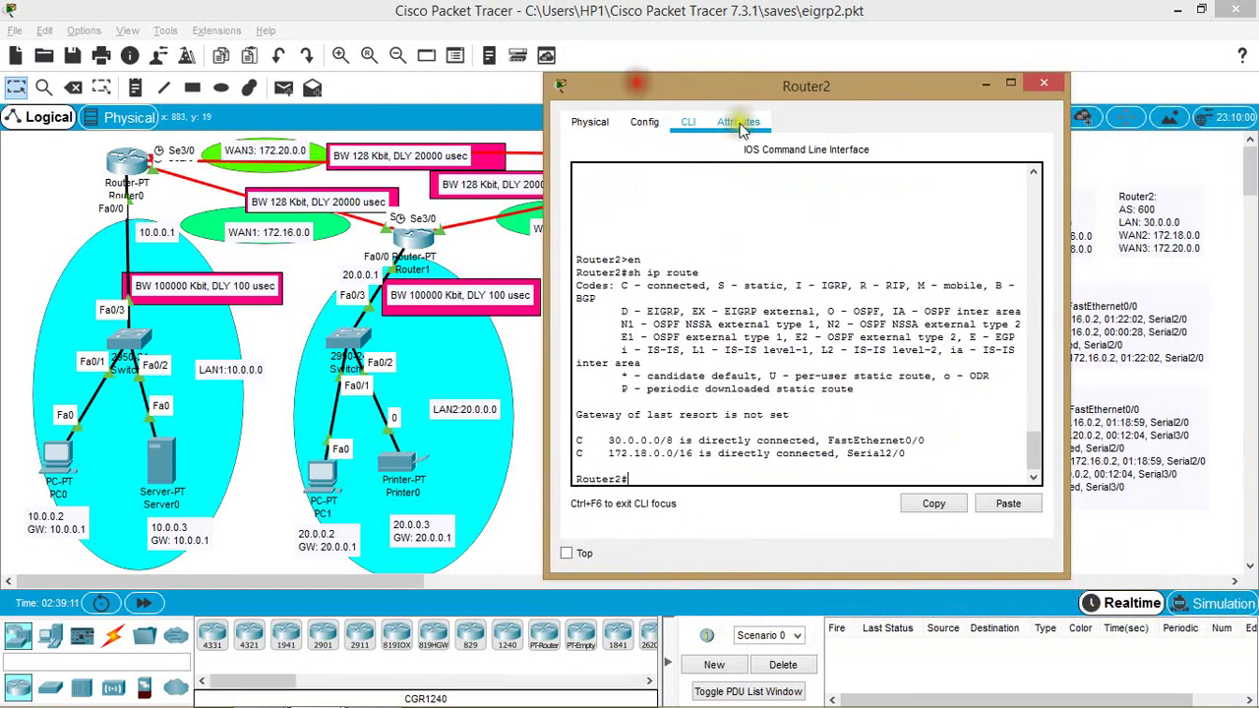
click(1043, 83)
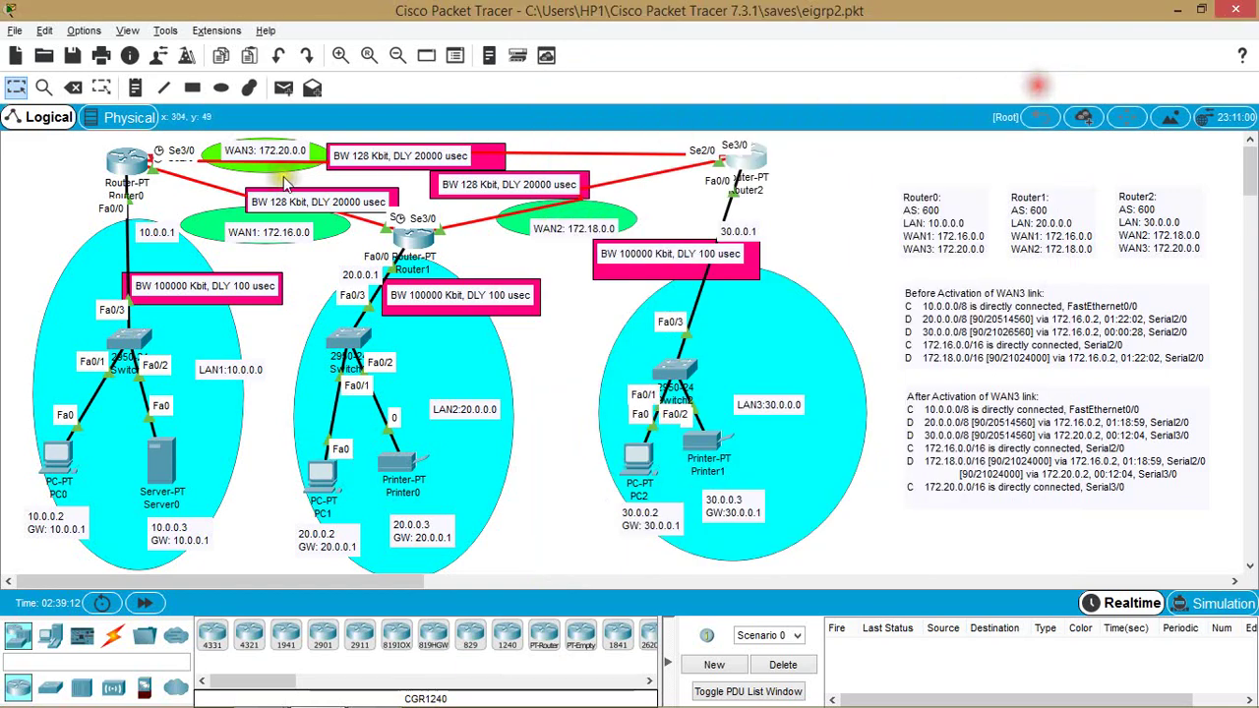
Enter global configuration mode on Router0 and start EIGRP routing with autonomous system number 600
click(128, 162)
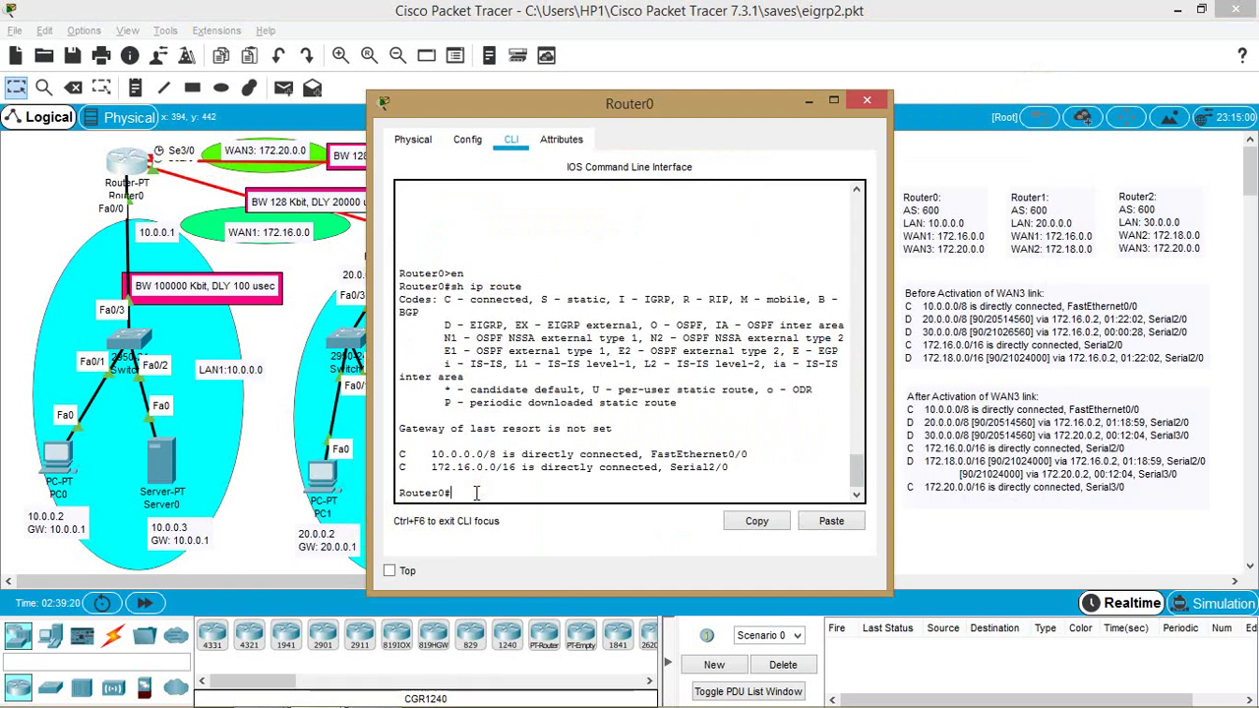
text(conf t)
key(Return)
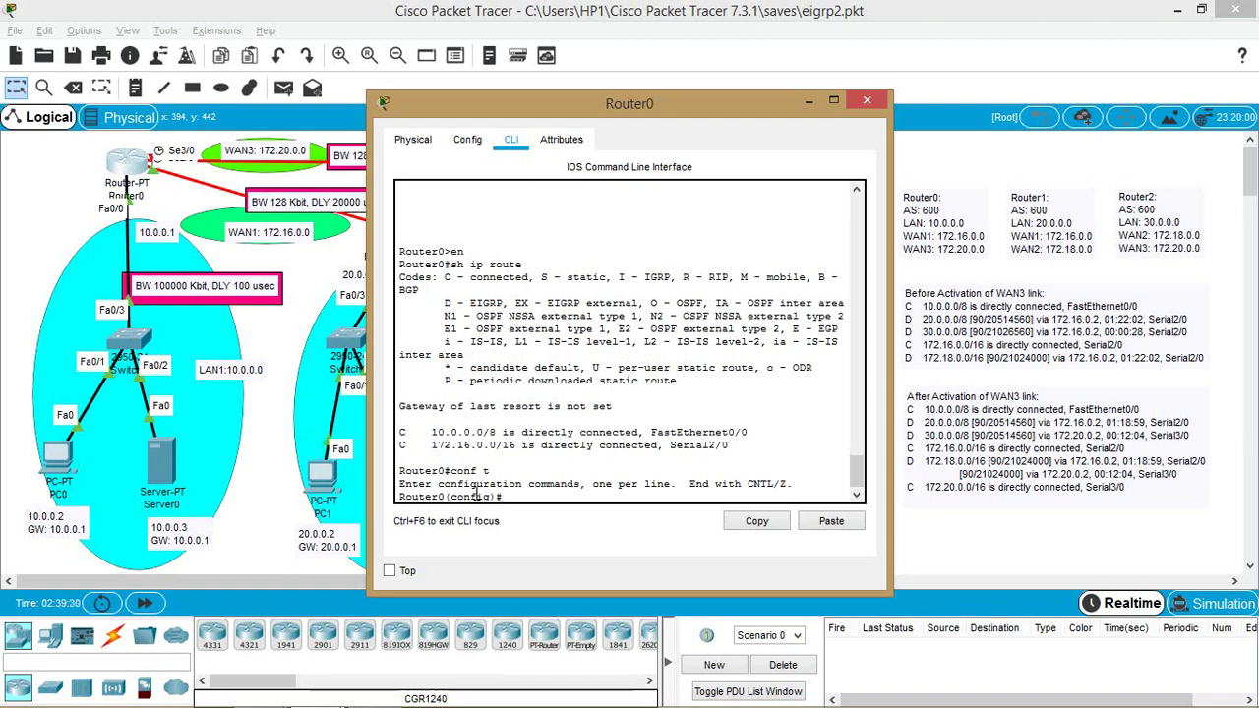
text(router eogrp 600)
key(Return)
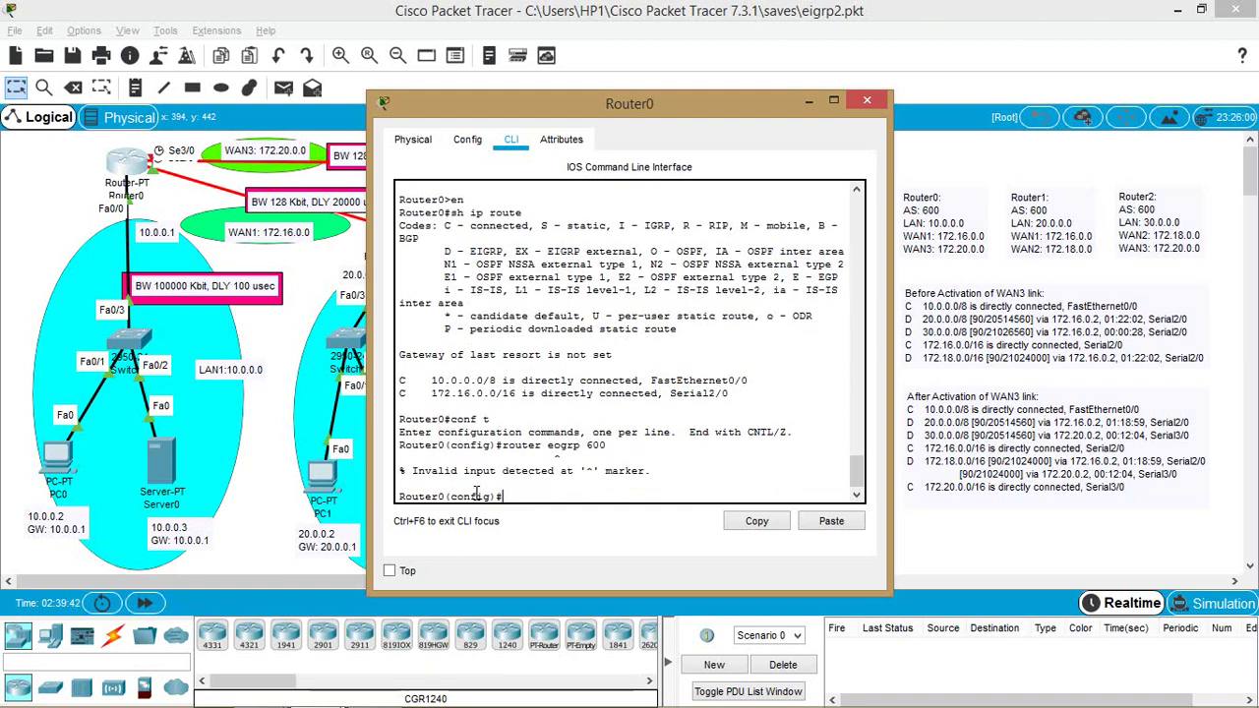
key(Up)
key(Left)
key(Left)
key(Left)
key(Left)
key(Left)
key(Left)
key(Left)
key(BackSpace)
text(i)
key(Return)
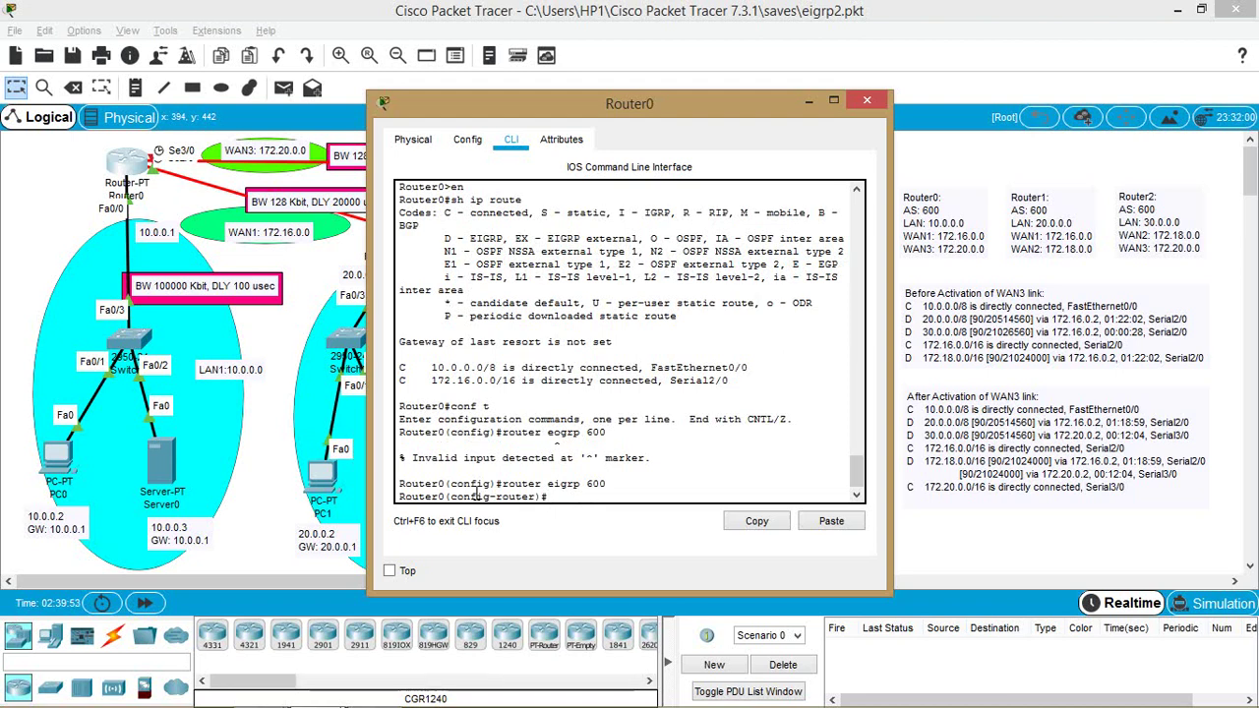
Advertise Router0's LAN network 10.0.0.0 in EIGRP 600
text(net)
key(Tab)
text(10.0.0.0)
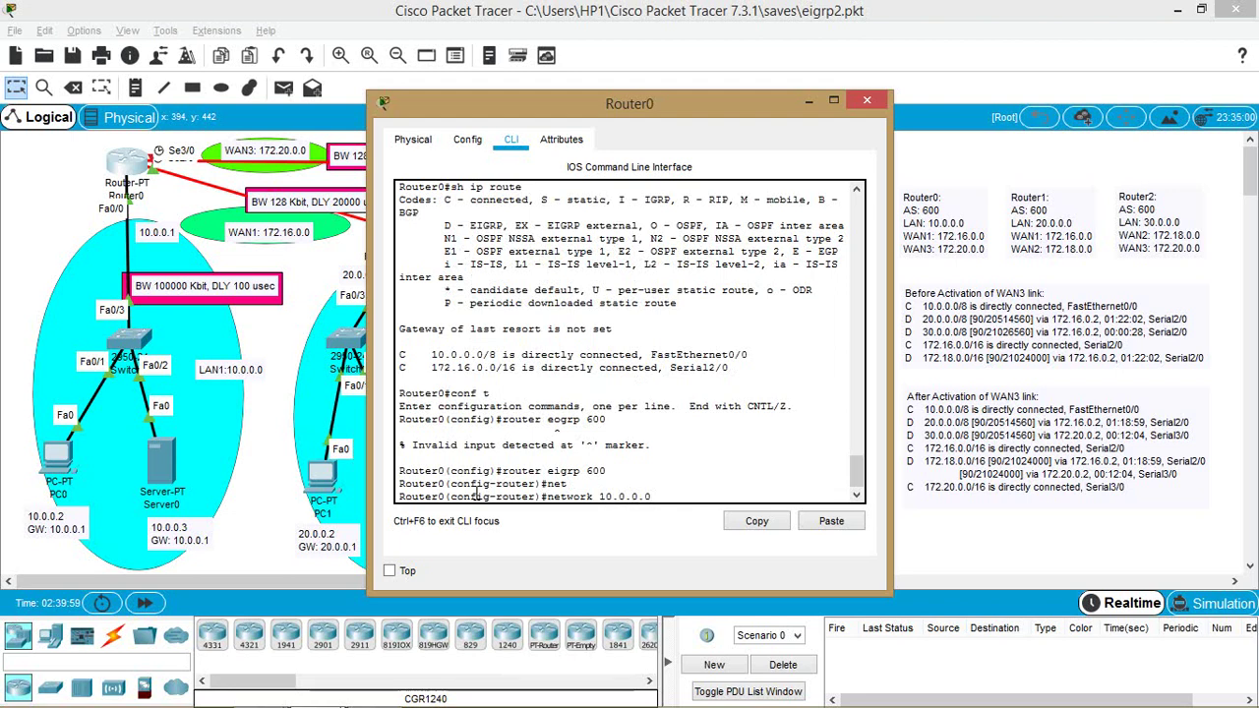
key(Return)
Advertise the WAN1 network 172.16.0.0 in Router0's EIGRP 600 configuration
key(Up)
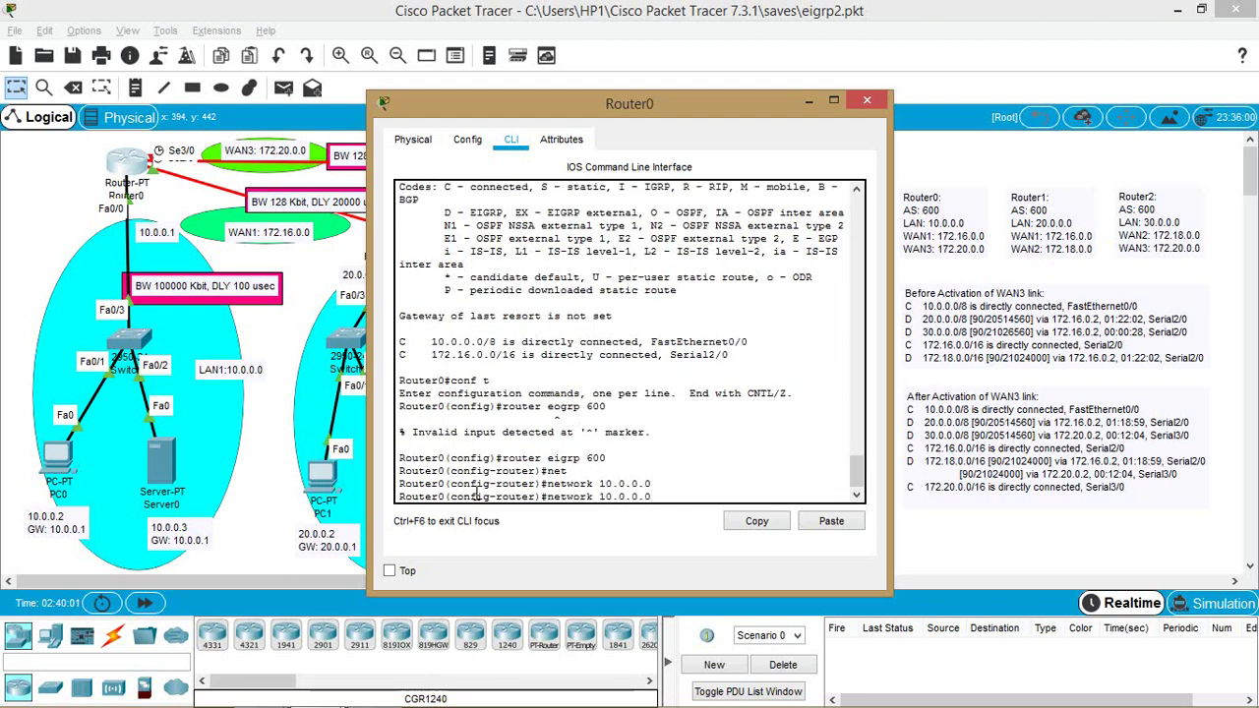
key(BackSpace)
key(BackSpace)
key(BackSpace)
key(BackSpace)
key(BackSpace)
key(BackSpace)
key(BackSpace)
text(72.16.0.0)
key(Return)
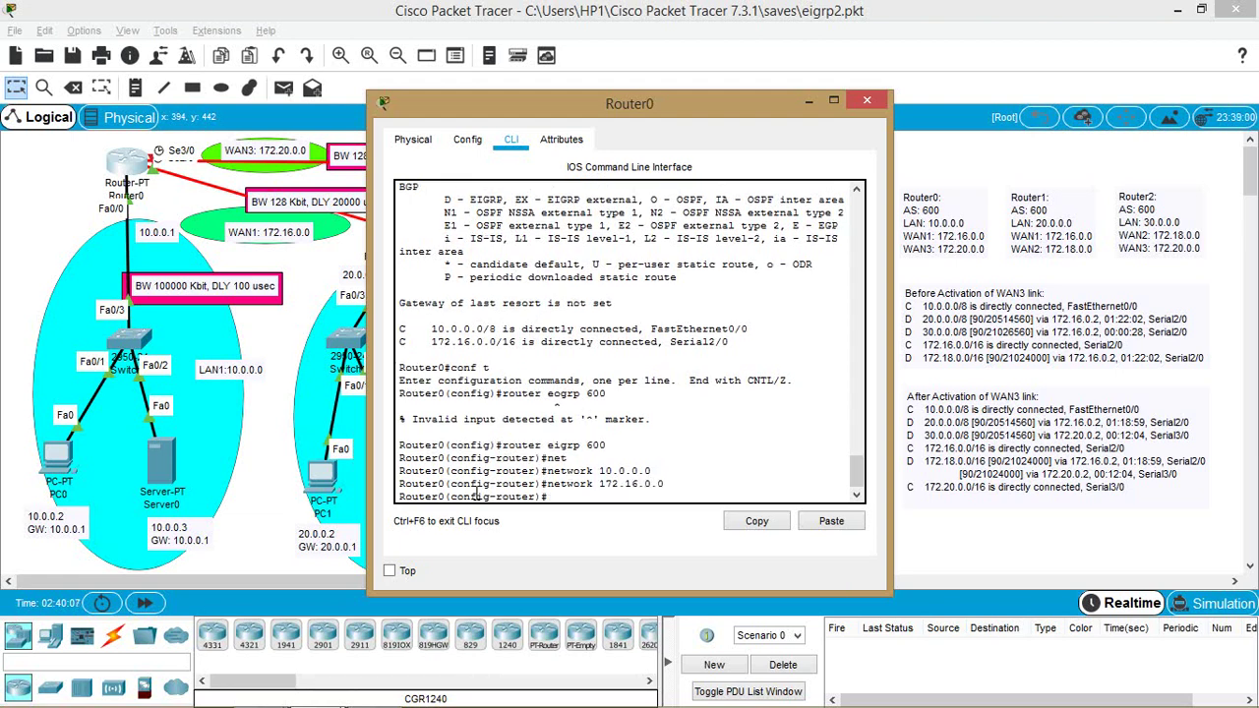
Advertise the WAN3 network 172.20.0.0 in Router0's EIGRP configuration and close the router's window
key(Up)
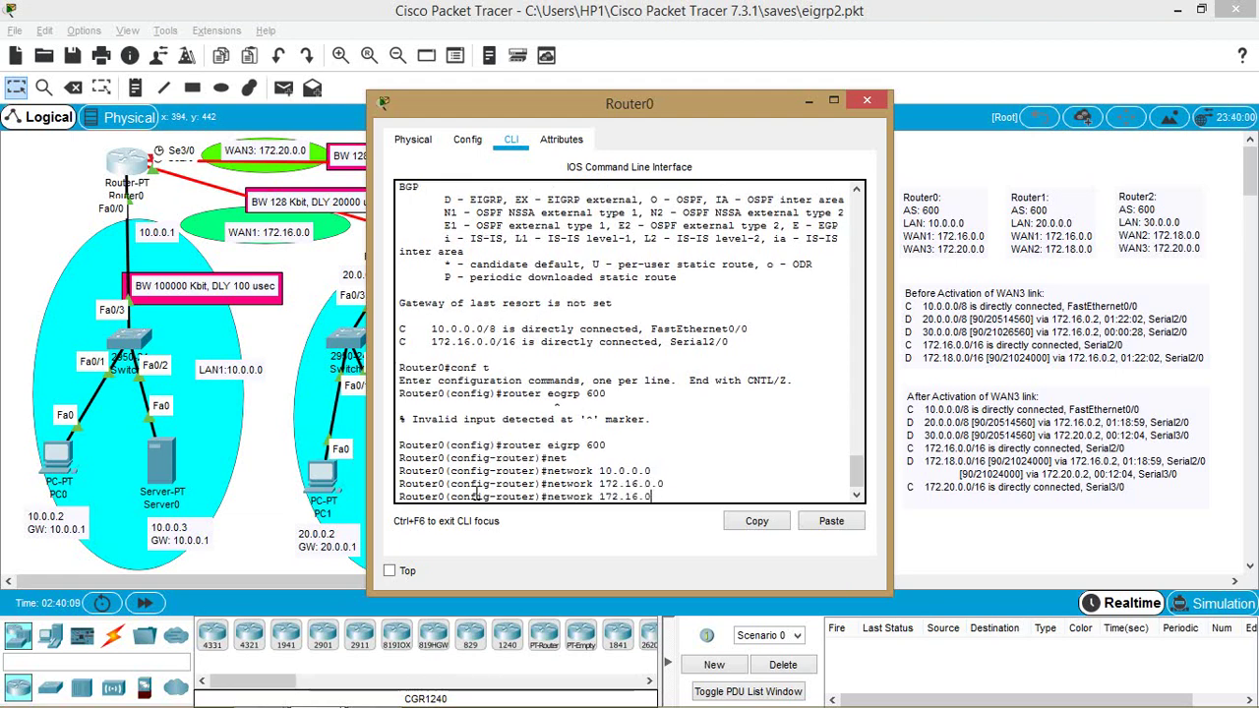
key(BackSpace)
key(BackSpace)
key(BackSpace)
key(BackSpace)
text(20.0.0)
click(876, 102)
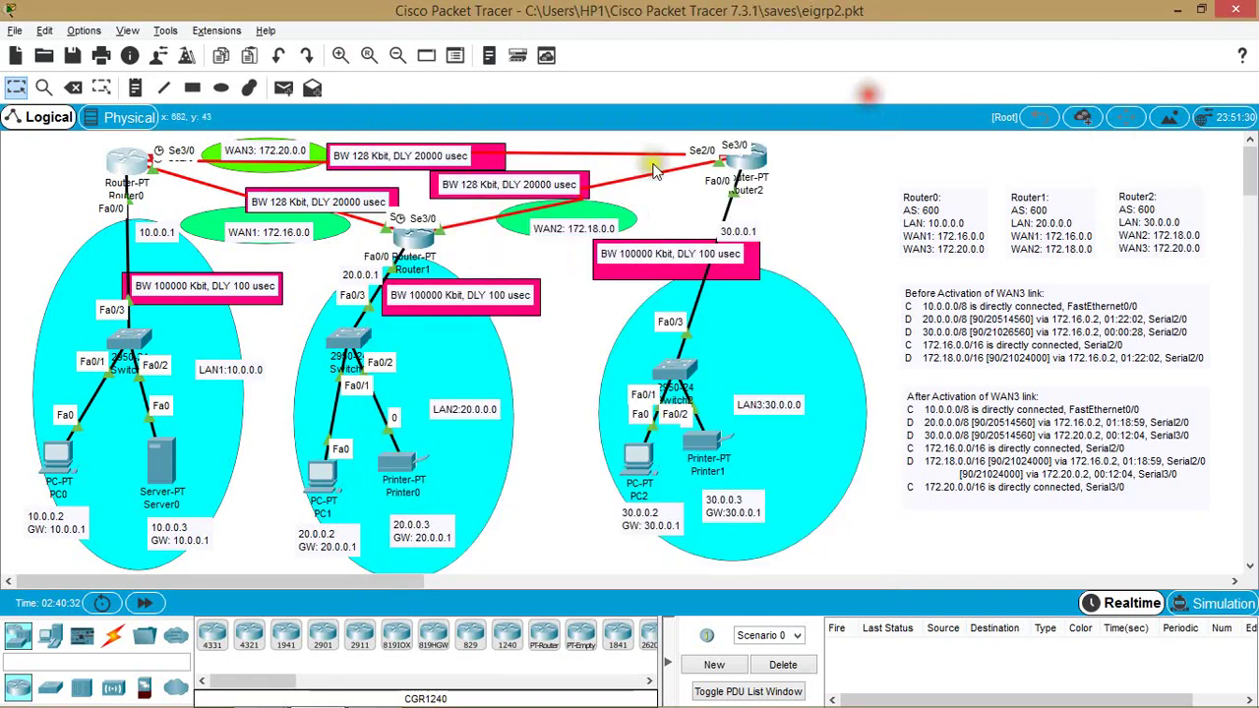
Enter global configuration mode on Router1 and start EIGRP routing with autonomous system number 600
click(413, 240)
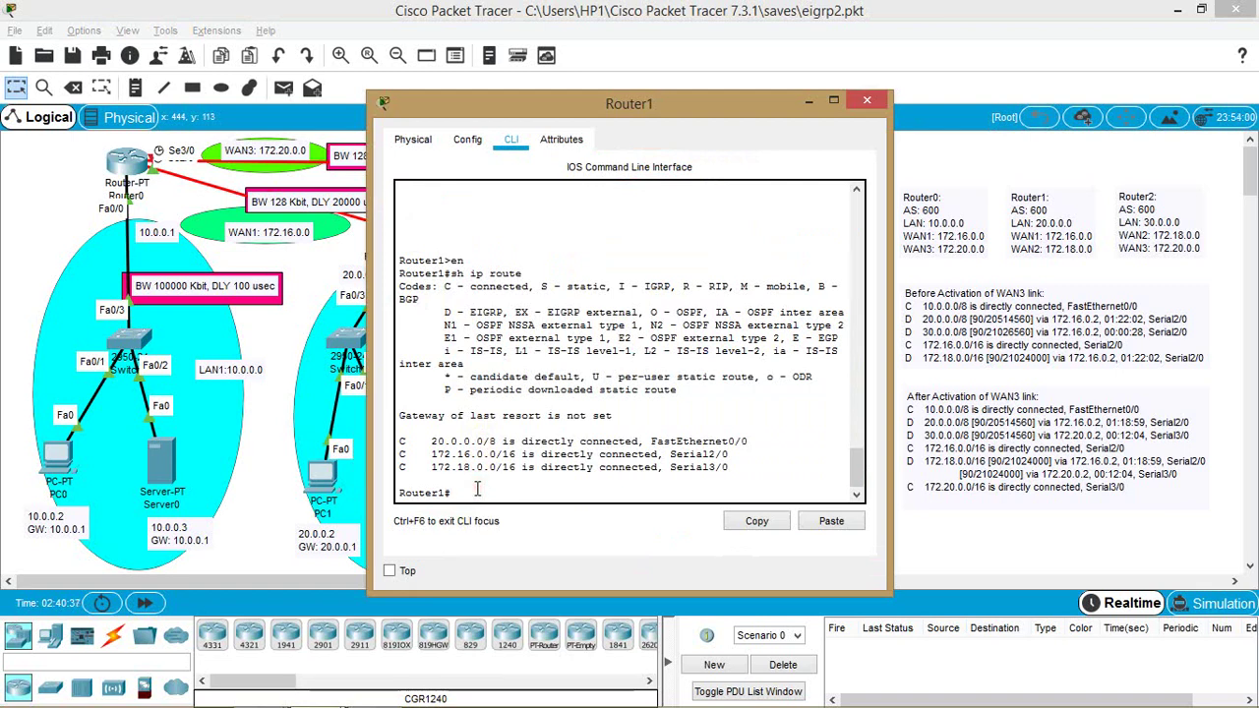
text(conf t)
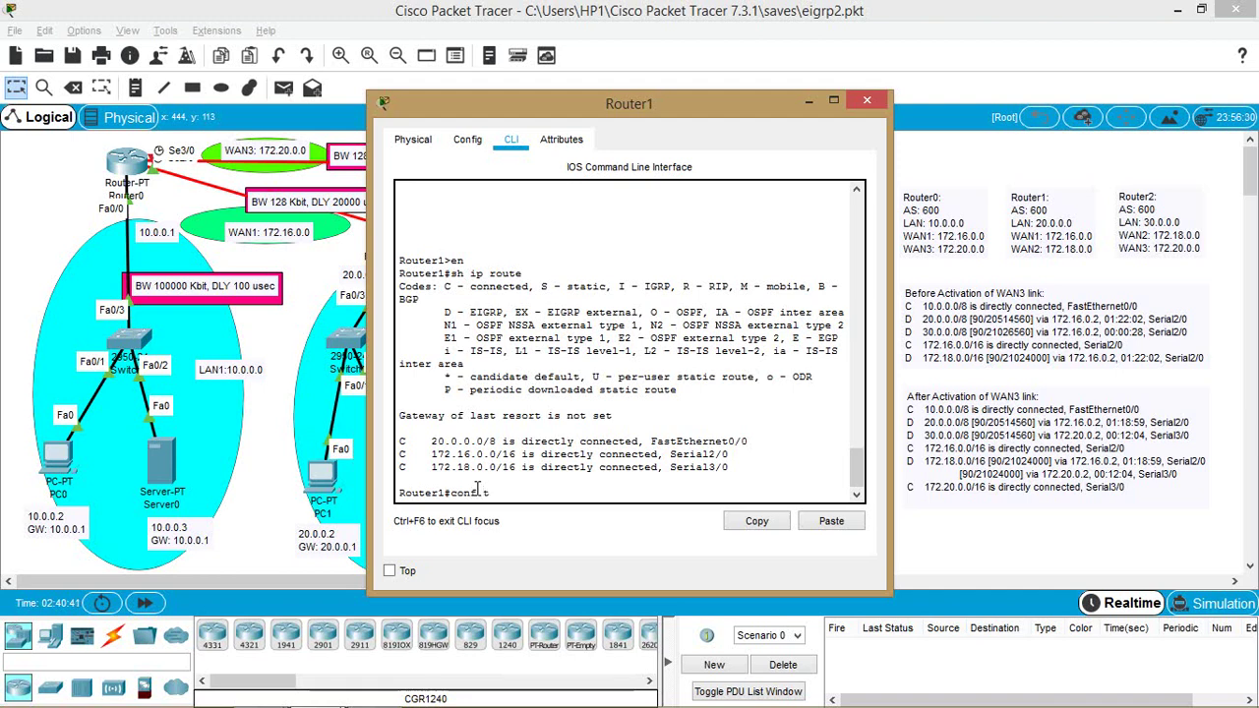
key(Return)
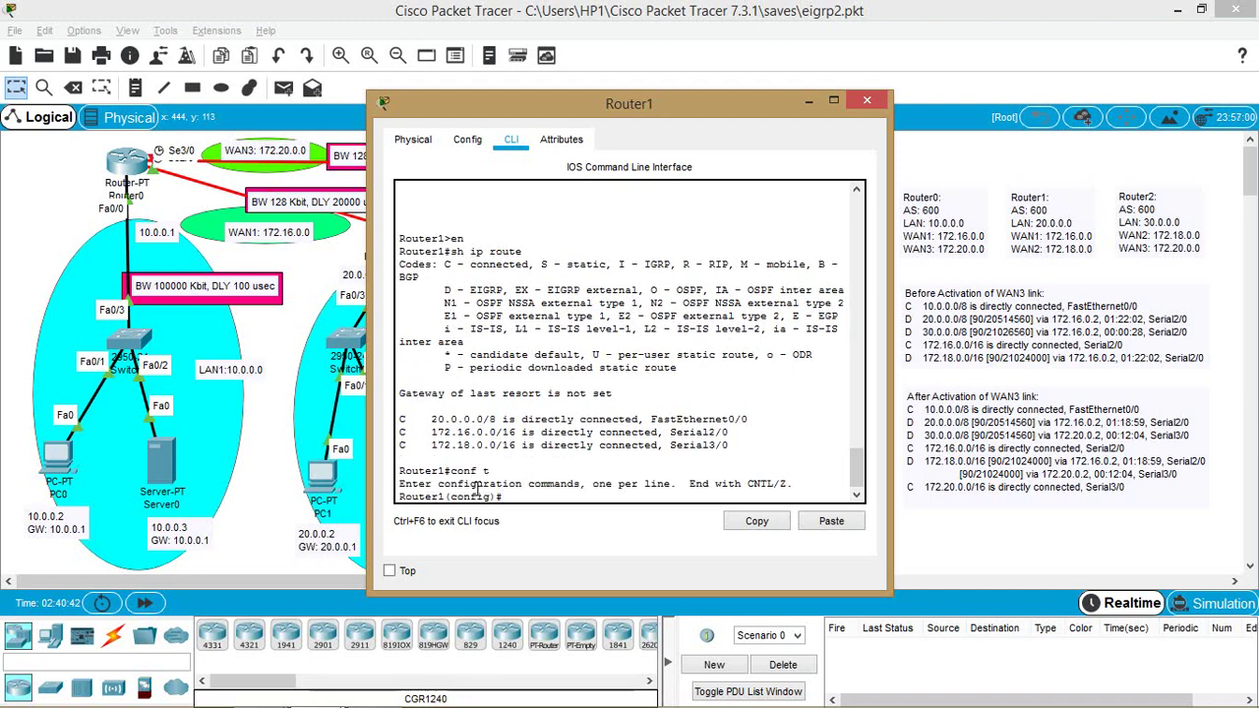
text(router)
text( e)
text(o)
key(BackSpace)
text(i)
key(Tab)
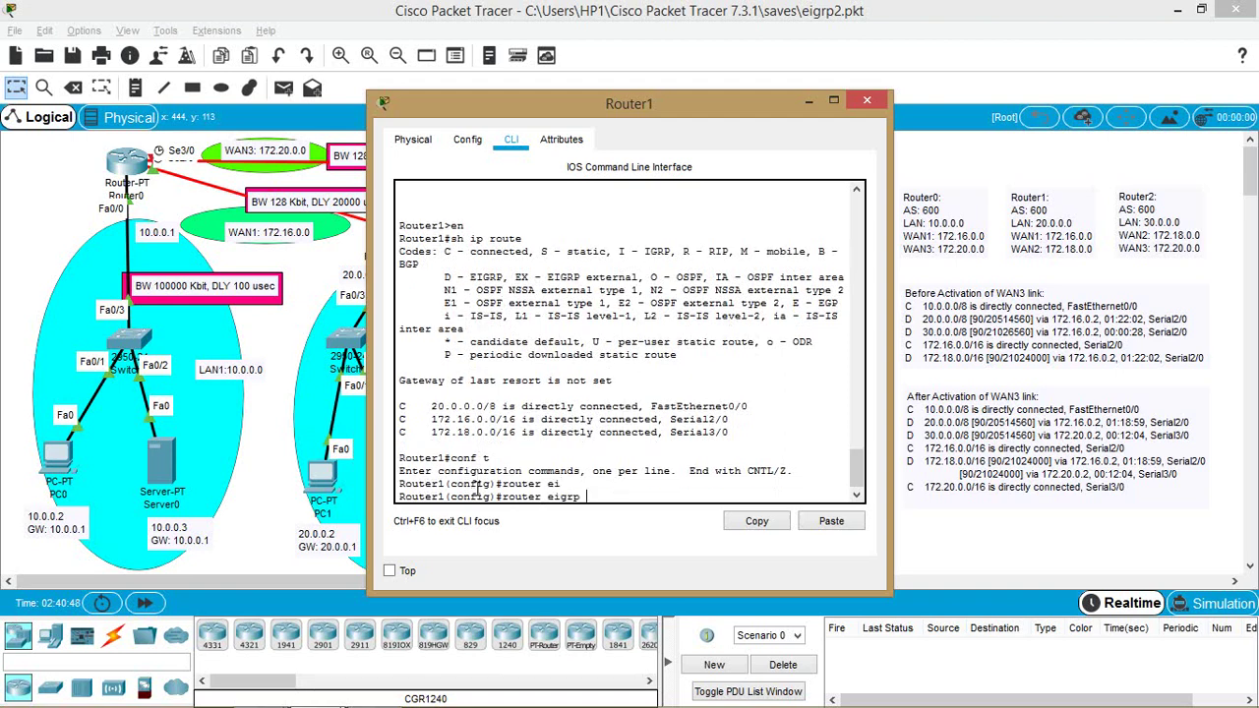
text(600)
key(Return)
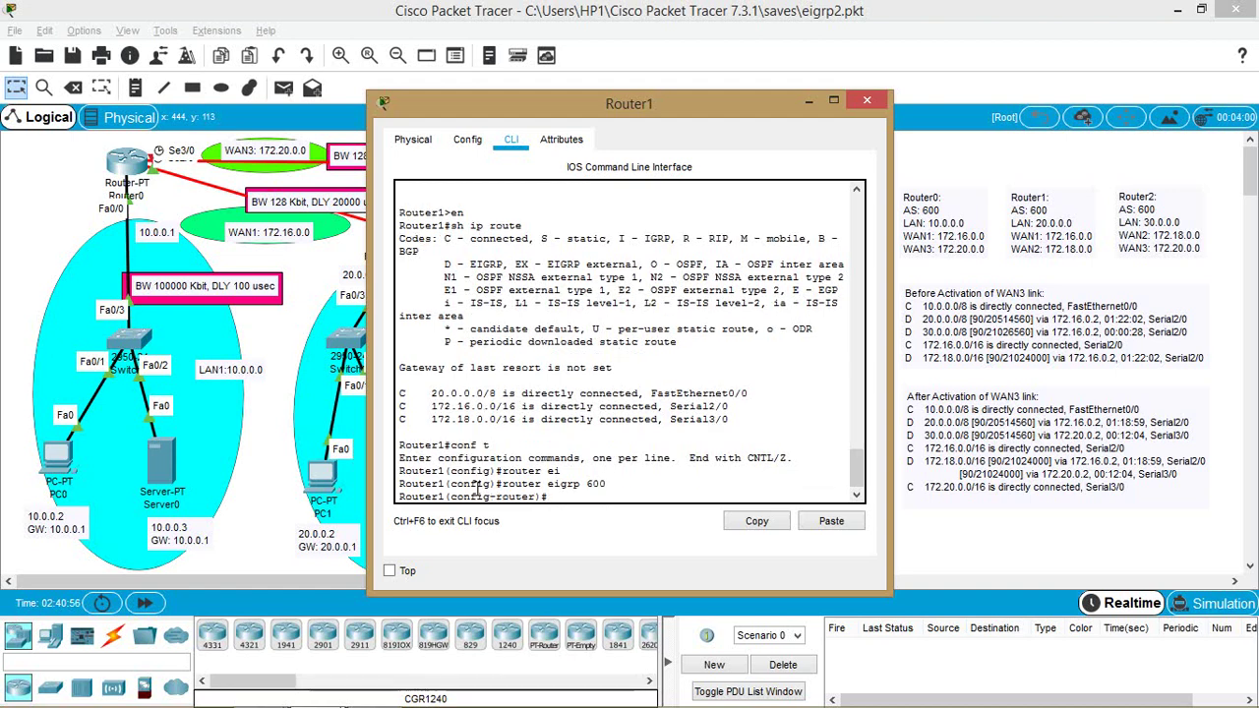
Advertise Router1's LAN network 20.0.0.0 in EIGRP 600
text(netw)
key(Tab)
text(2)
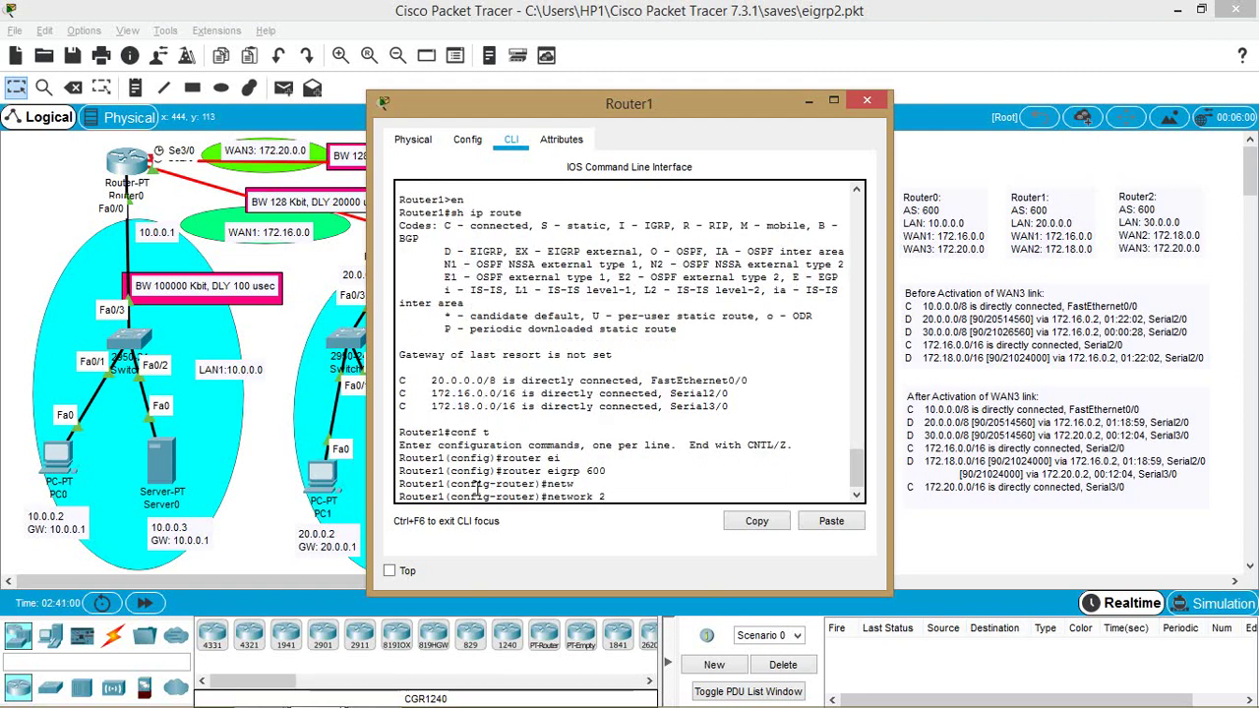
text(0.0.0.0)
key(Return)
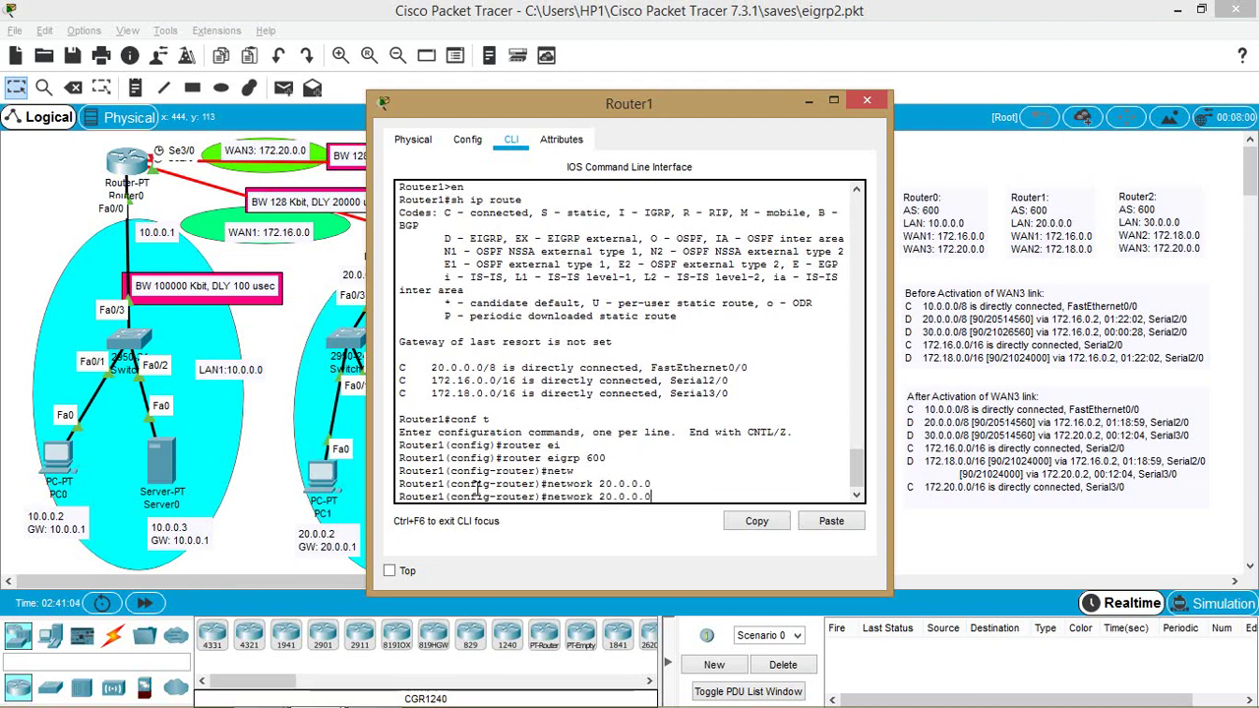
Advertise the WAN1 network 172.16.0.0 in Router1's EIGRP 600 configuration
key(BackSpace)
key(BackSpace)
key(BackSpace)
key(BackSpace)
key(BackSpace)
key(BackSpace)
key(BackSpace)
text(172.16.0)
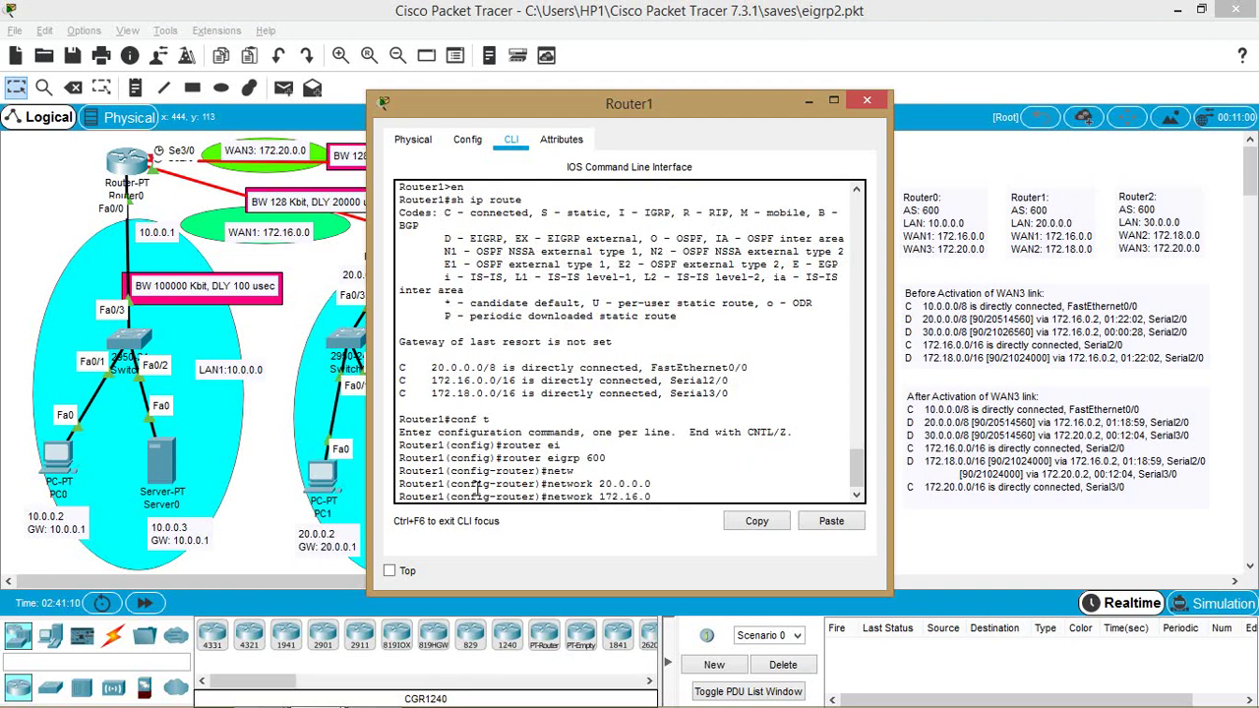
text(.0)
key(Return)
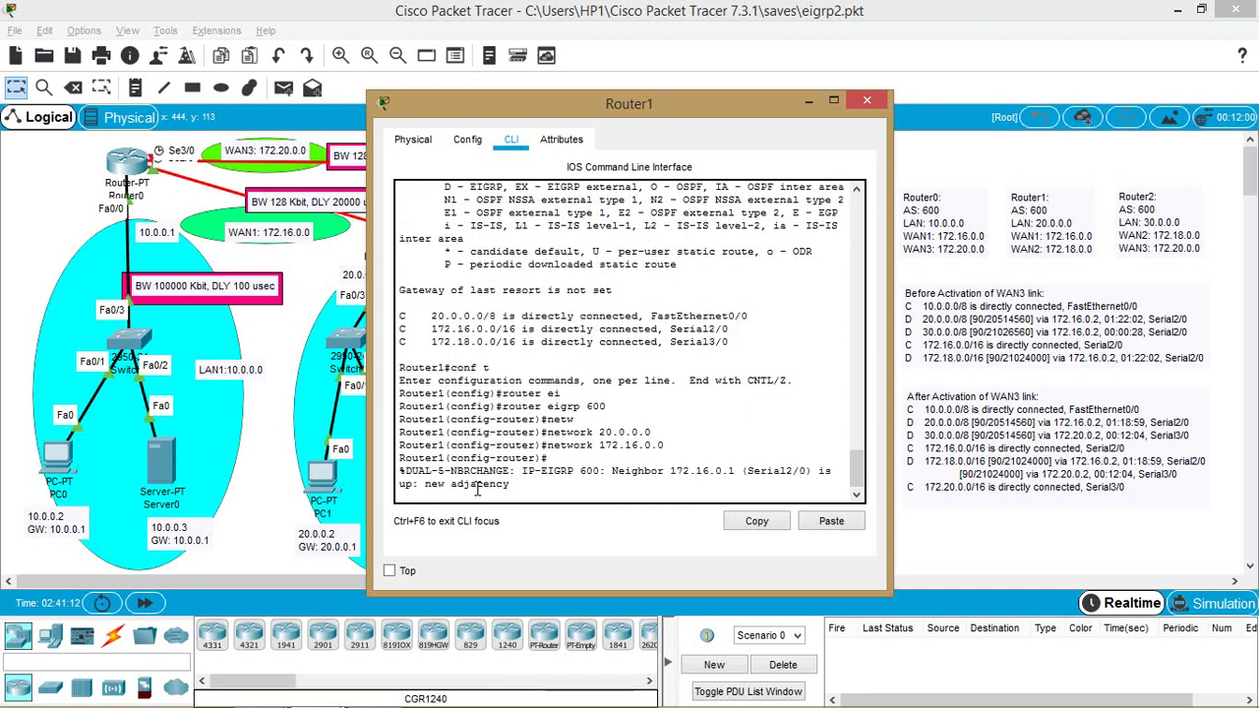
key(Up)
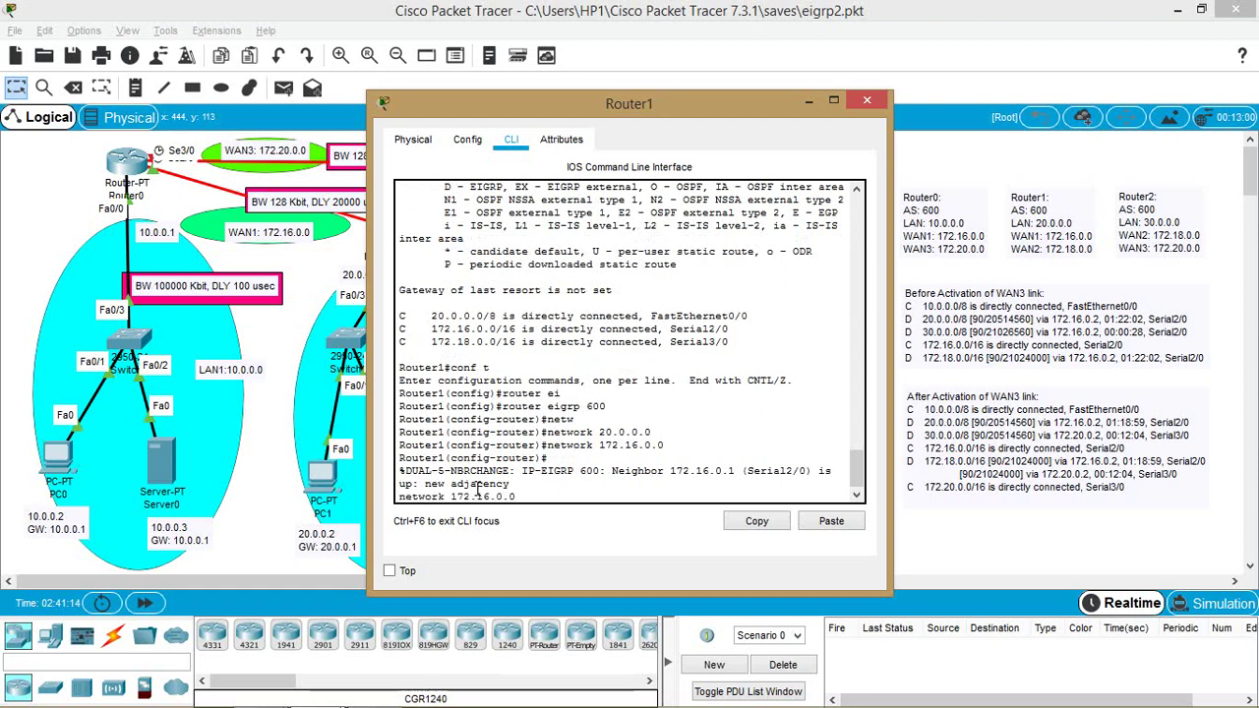
key(Return)
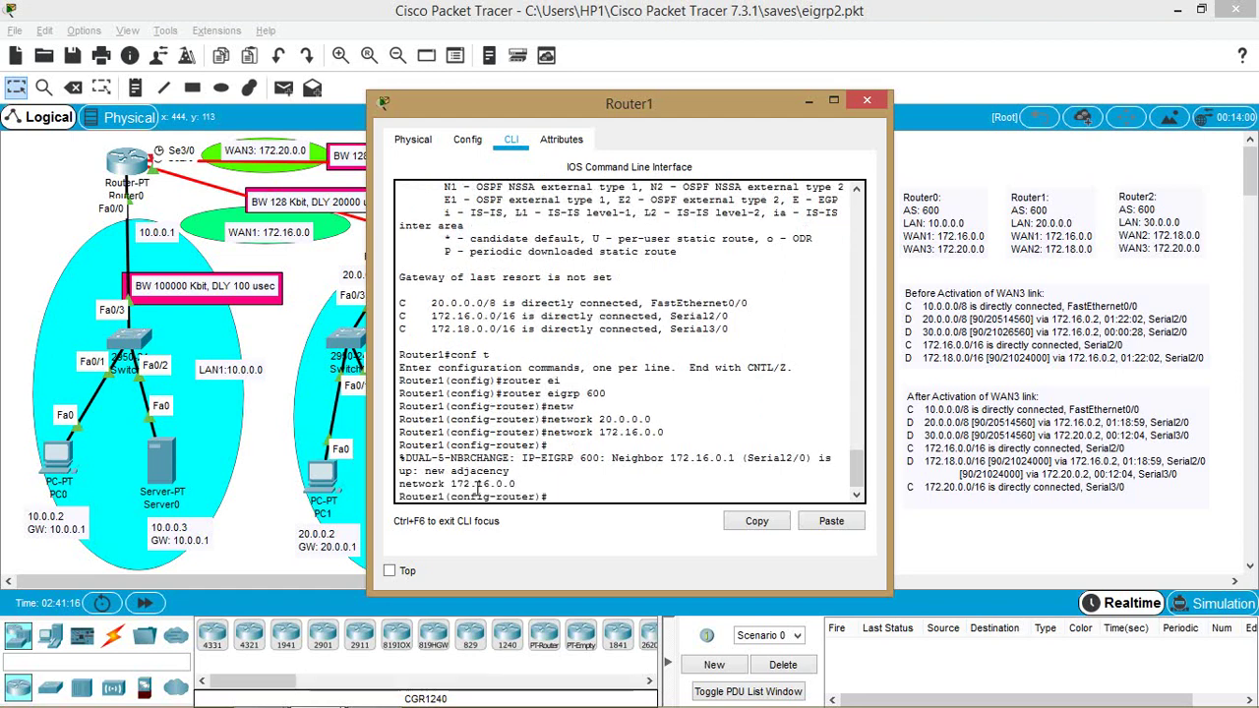
Advertise the WAN2 network 172.18.0.0 in Router1's EIGRP configuration and close the router's window
key(Up)
key(BackSpace)
text(8)
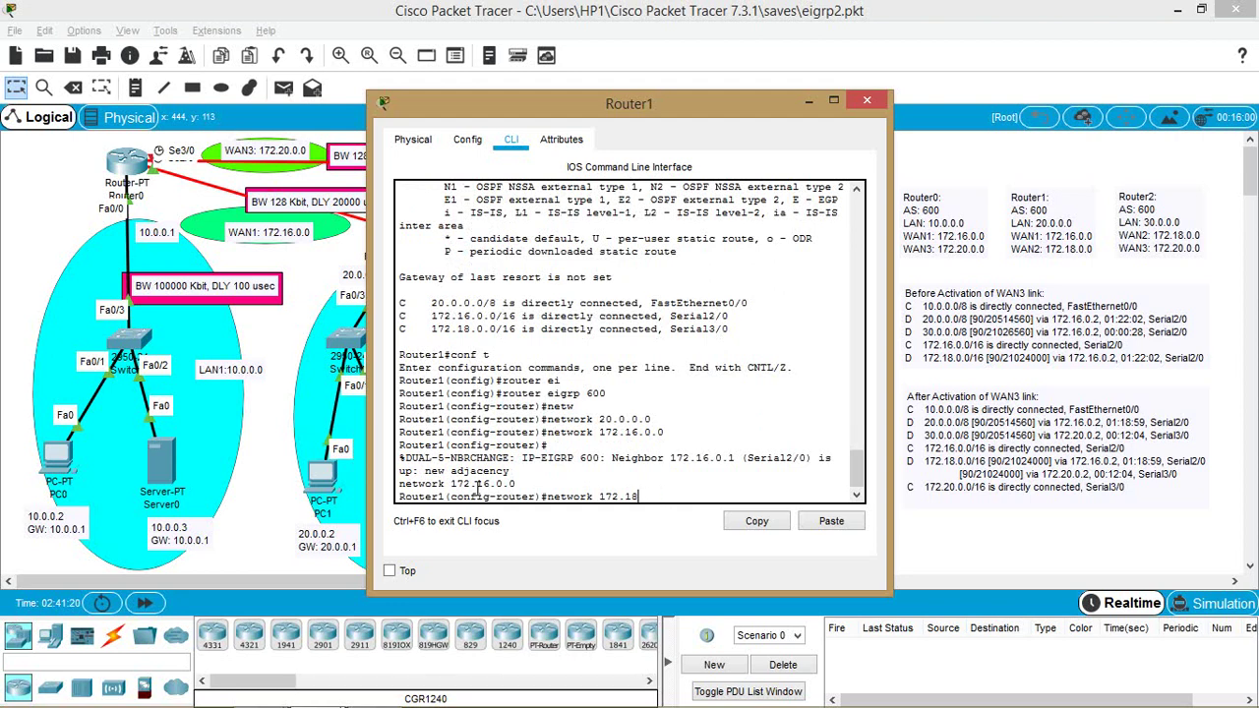
text(.0.0)
key(Return)
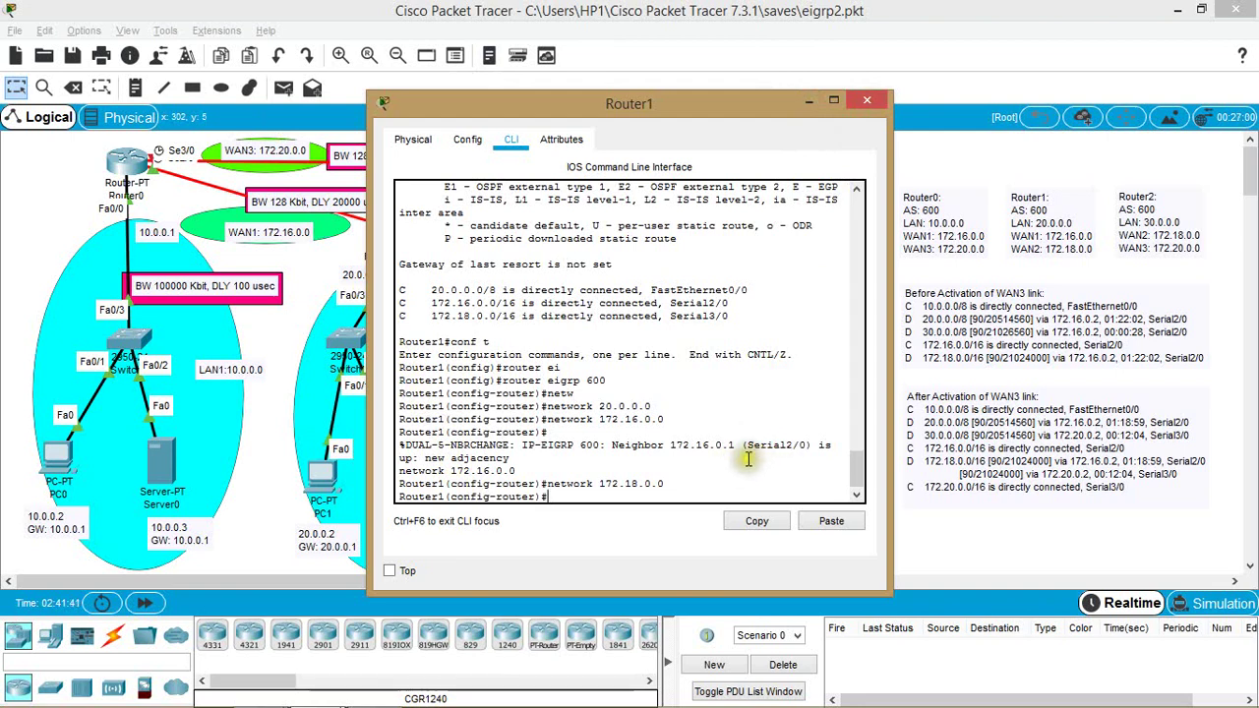
click(869, 100)
Enter global configuration mode on Router2 and start EIGRP routing with autonomous system number 600
click(746, 159)
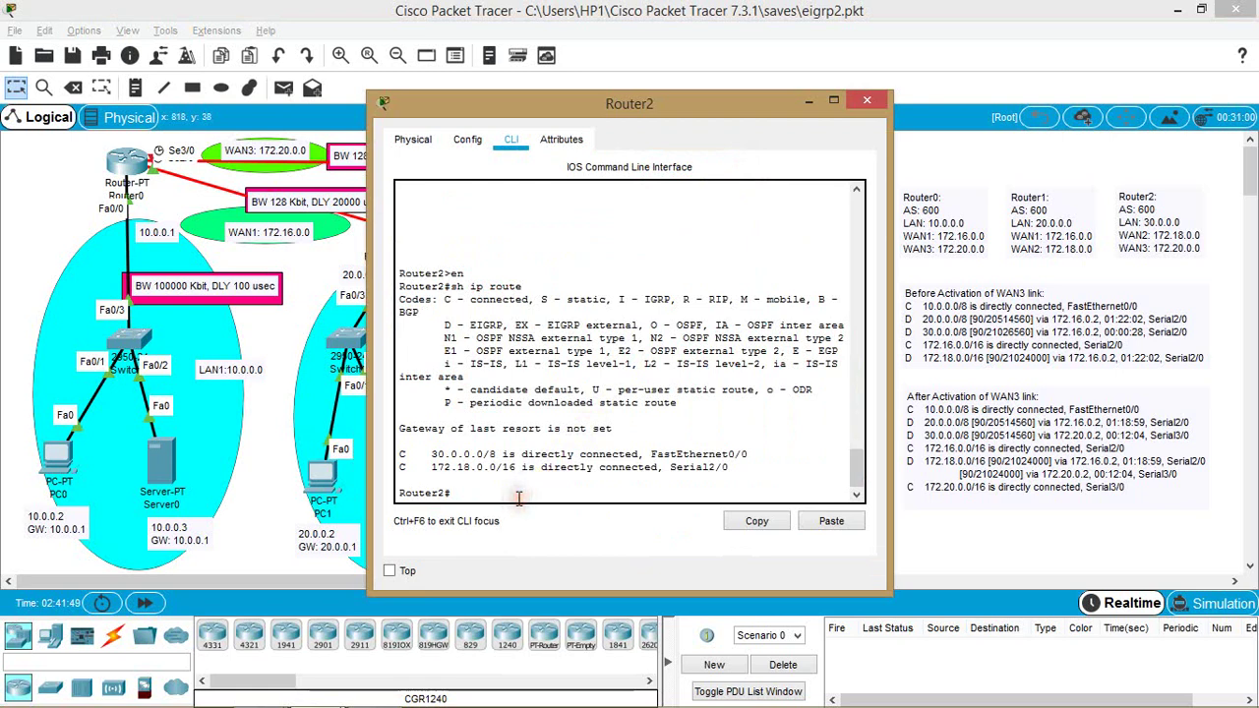
text(conf t)
key(Return)
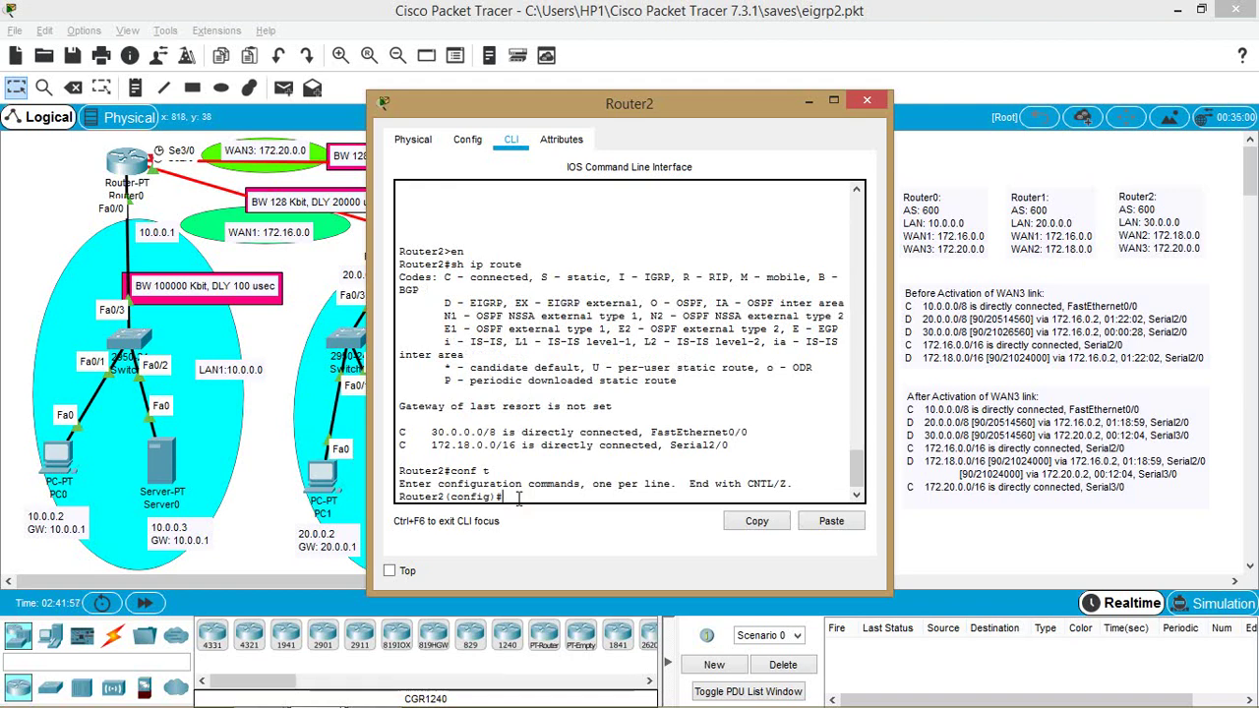
text(router eigrp 600)
key(Return)
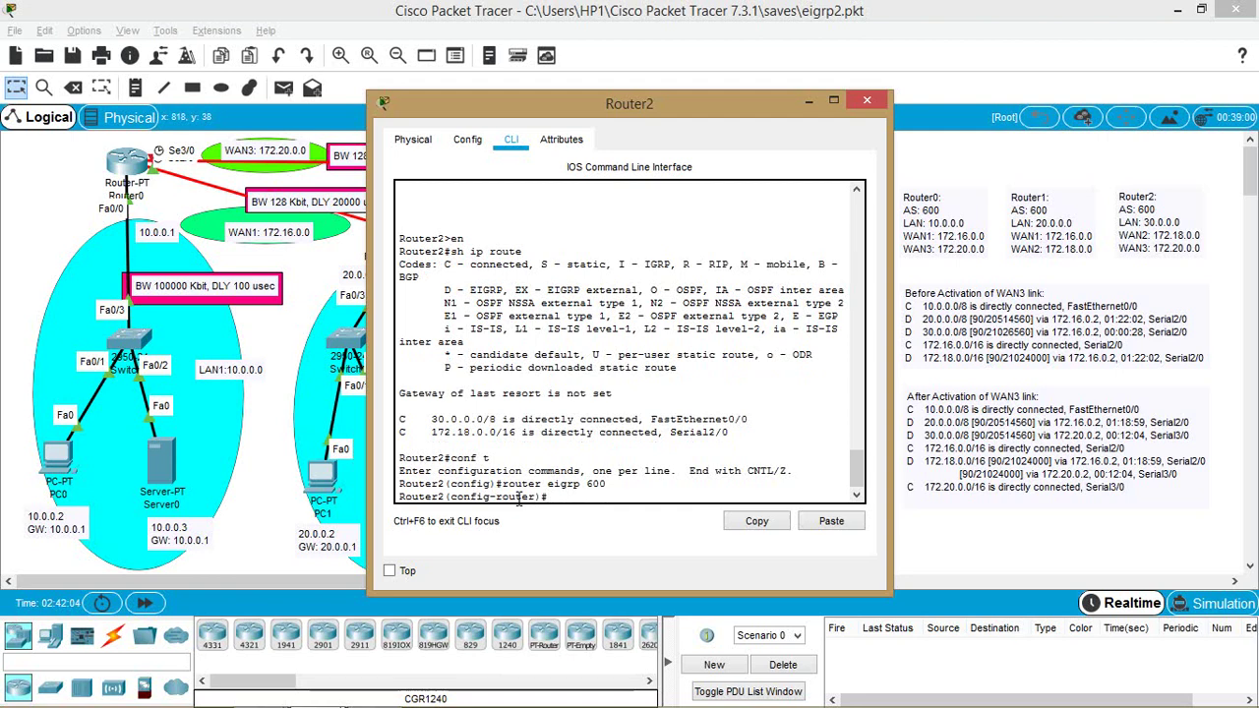
Advertise Router2's LAN network 30.0.0.0 in EIGRP 600
text(netw)
key(Tab)
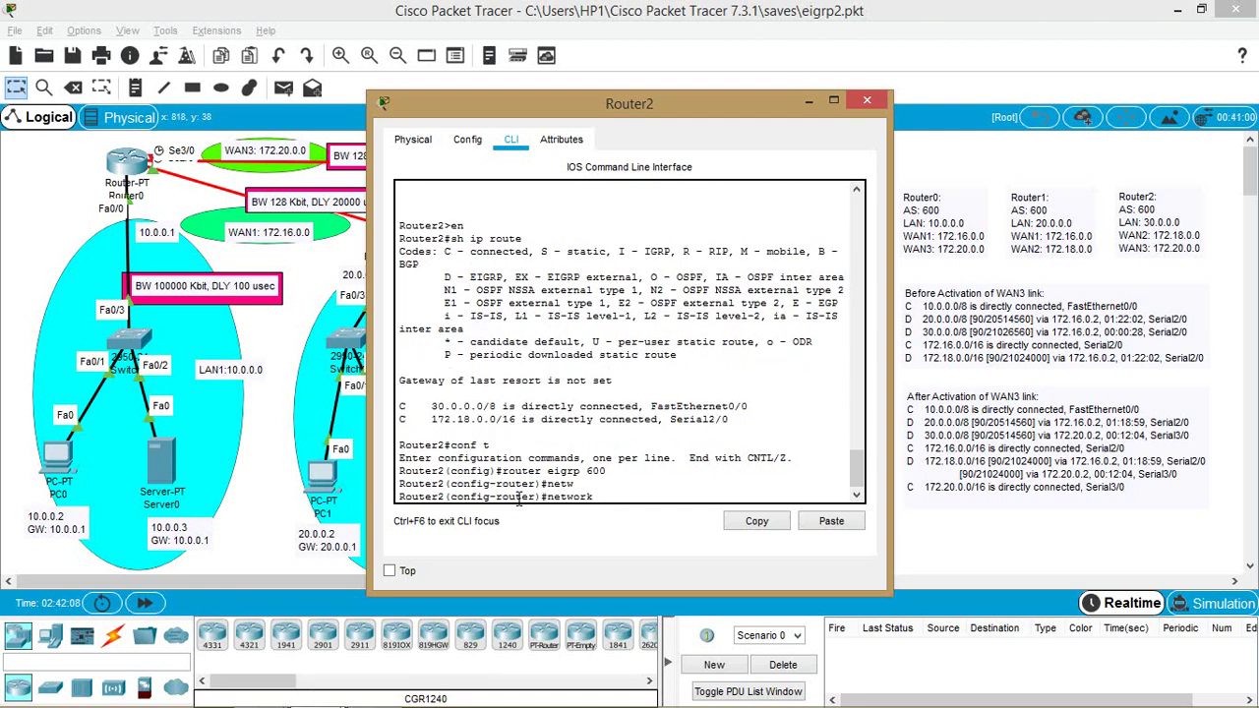
text(30.0.0.0)
key(Return)
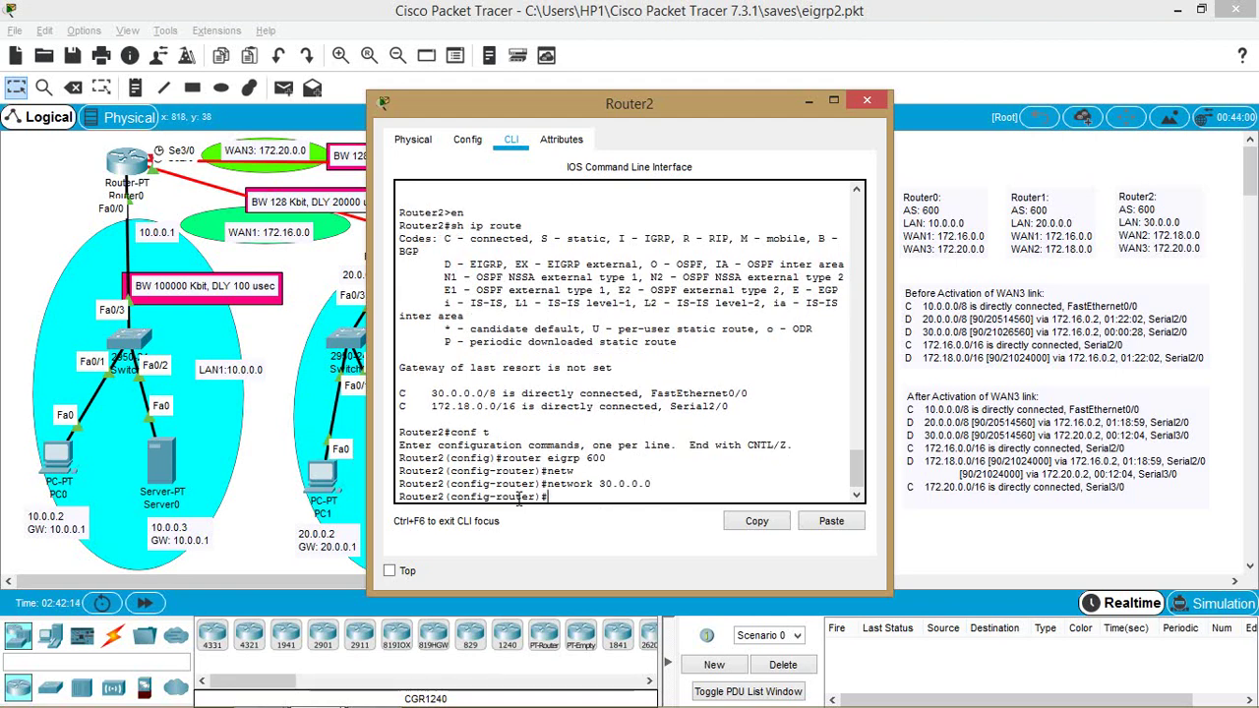
Advertise the WAN2 network 172.18.0.0 in Router2's EIGRP 600 configuration
text(network 30.0)
text(.18.0.)
text(0)
key(Return)
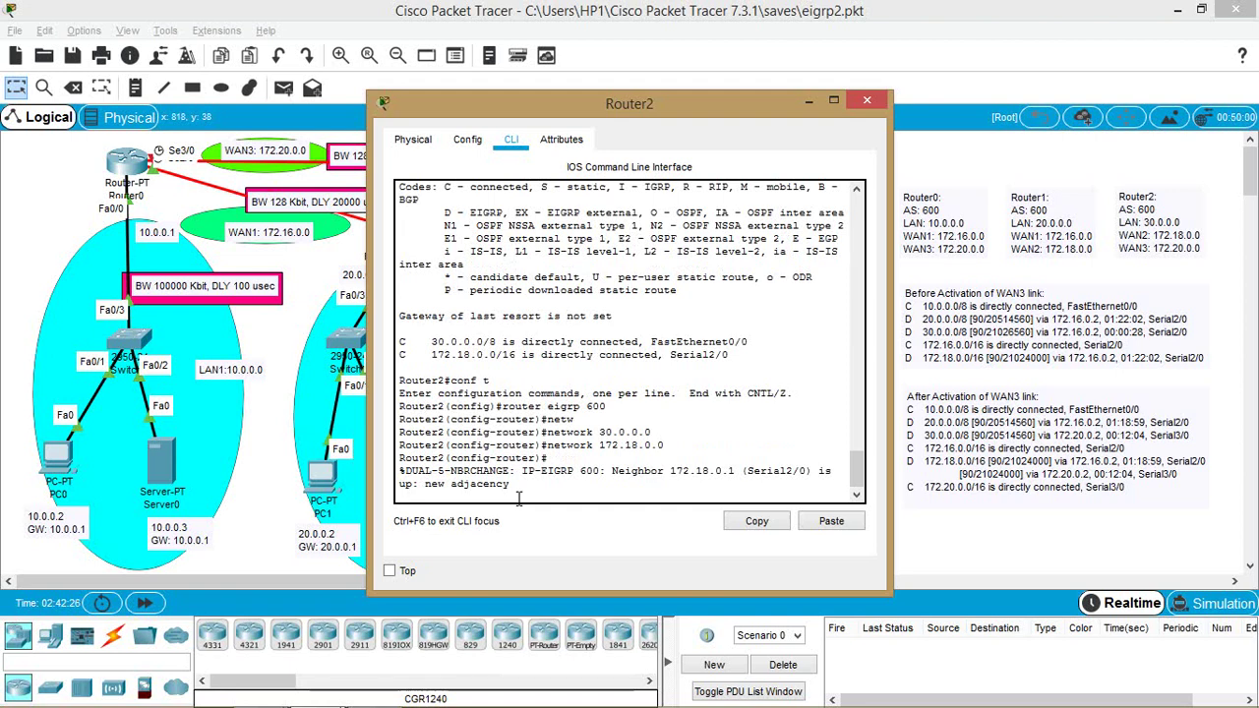
key(Return)
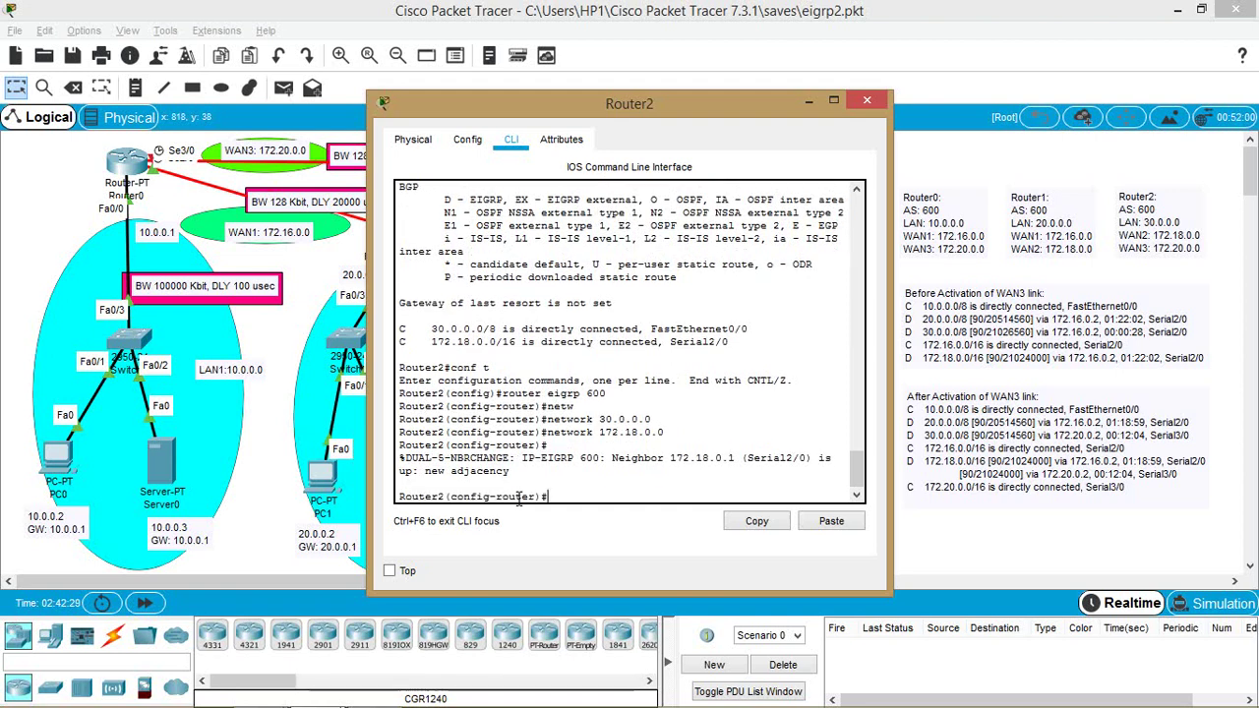
Advertise the WAN3 network 172.20.0.0 in Router2's EIGRP configuration and close the router's window
key(Up)
key(Left)
key(Left)
key(Left)
key(Left)
text(20)
key(Return)
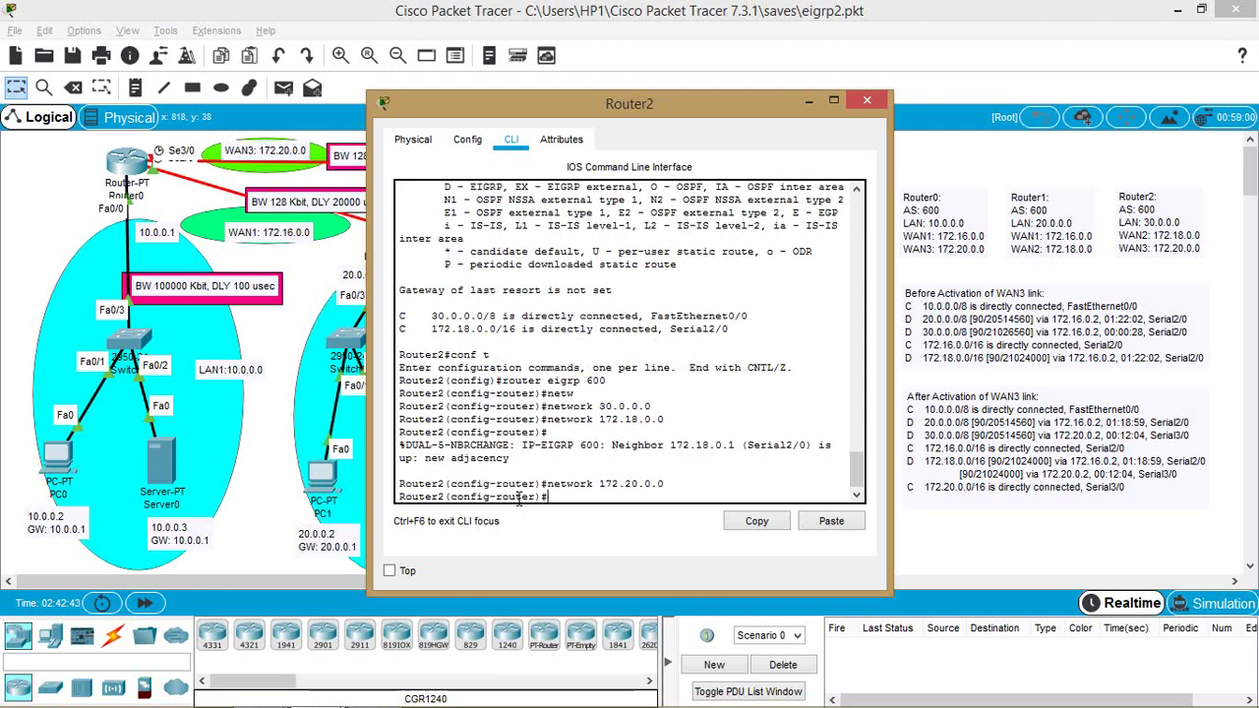
click(875, 102)
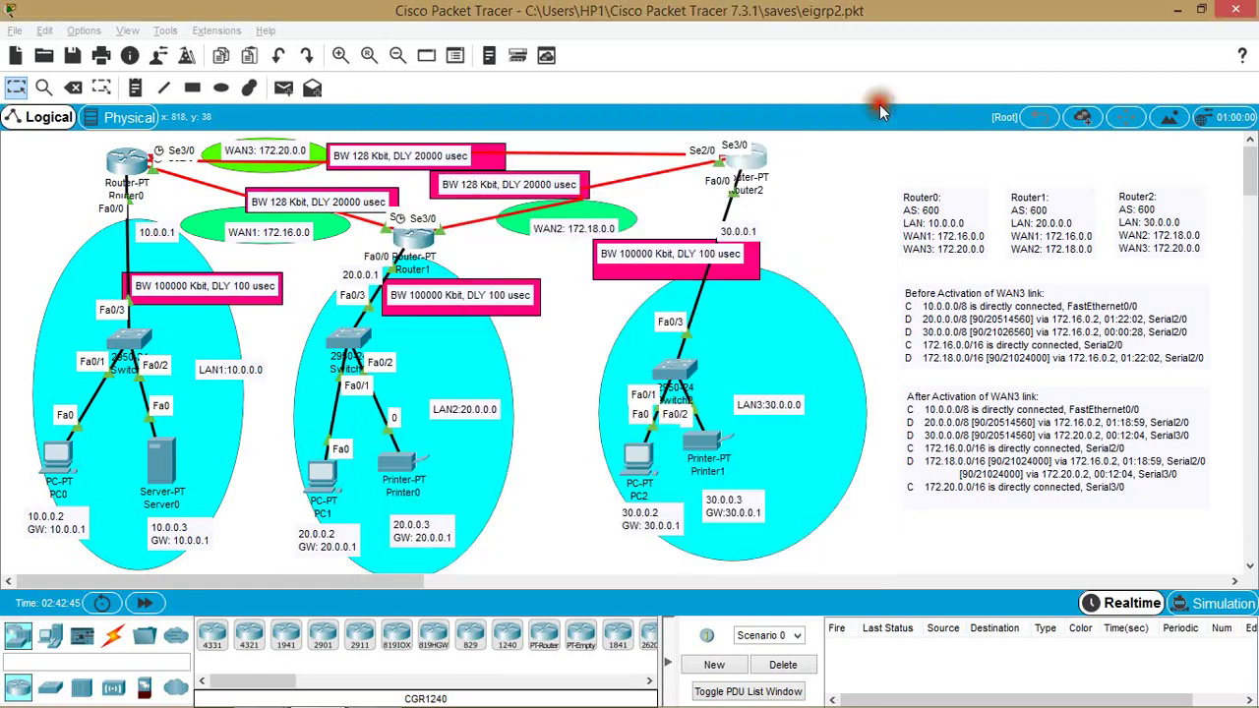
Leave EIGRP configuration mode on Router0 and display its IP routing table from global configuration mode
click(128, 165)
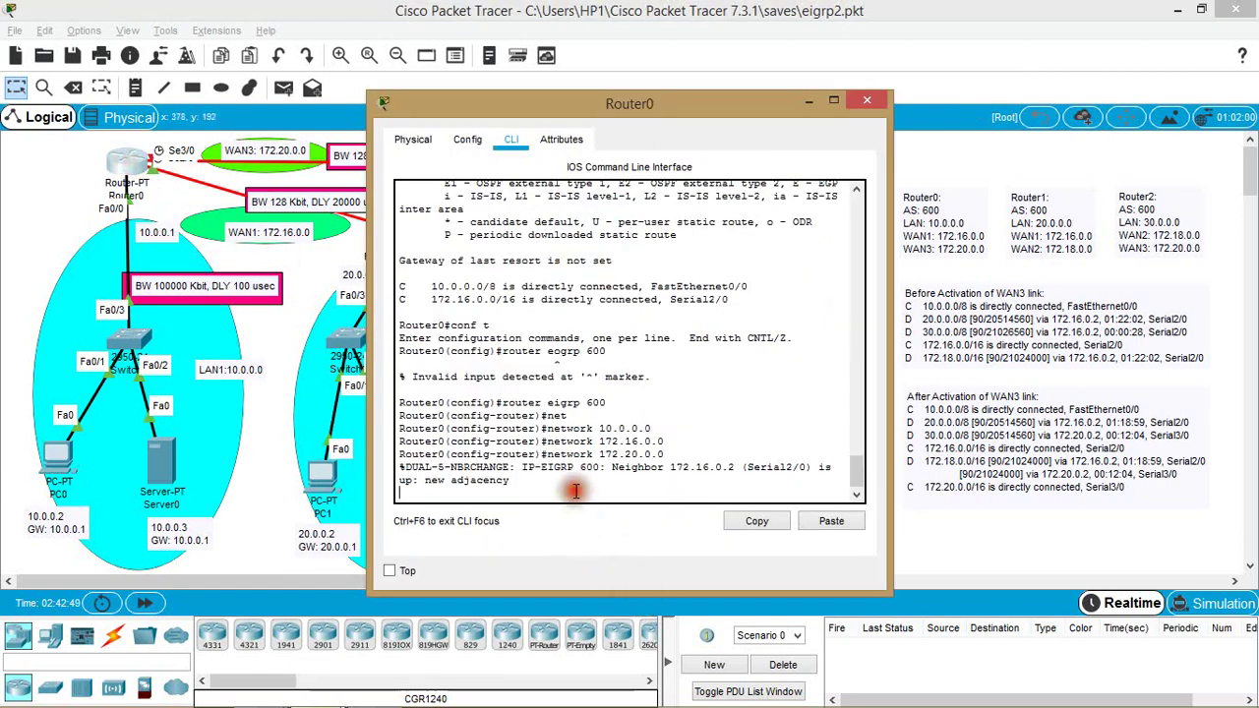
key(Return)
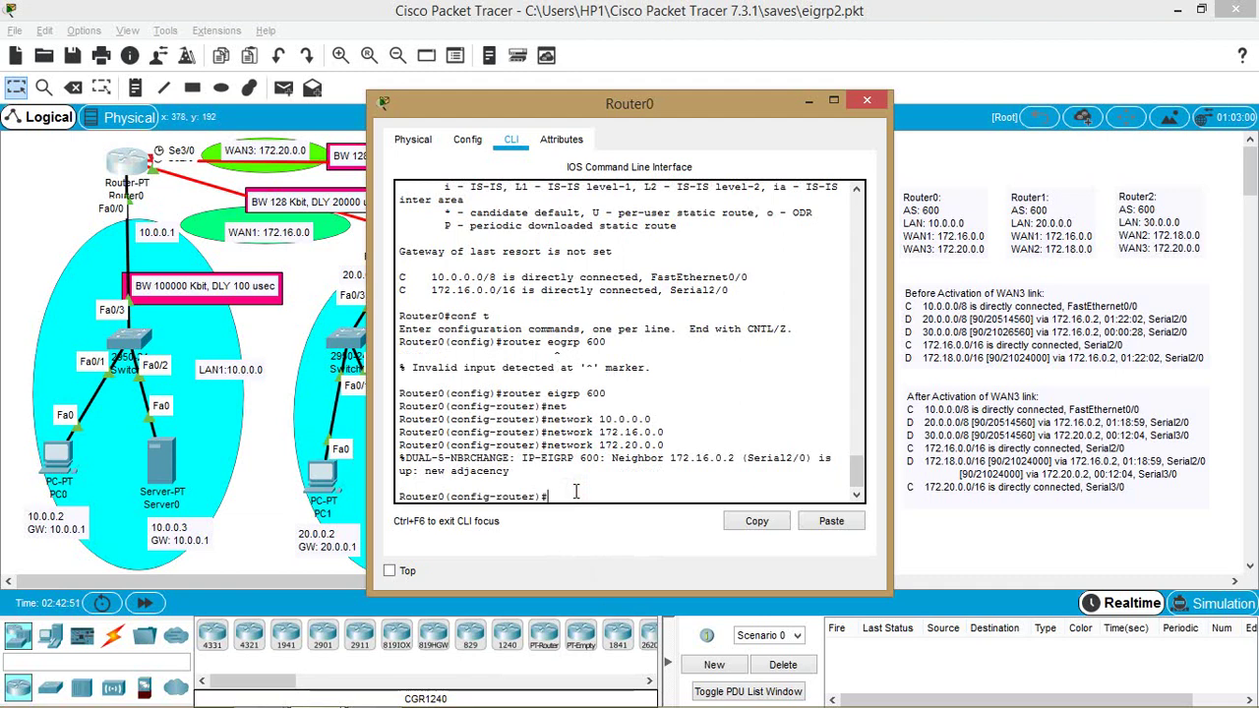
text(exit)
key(Return)
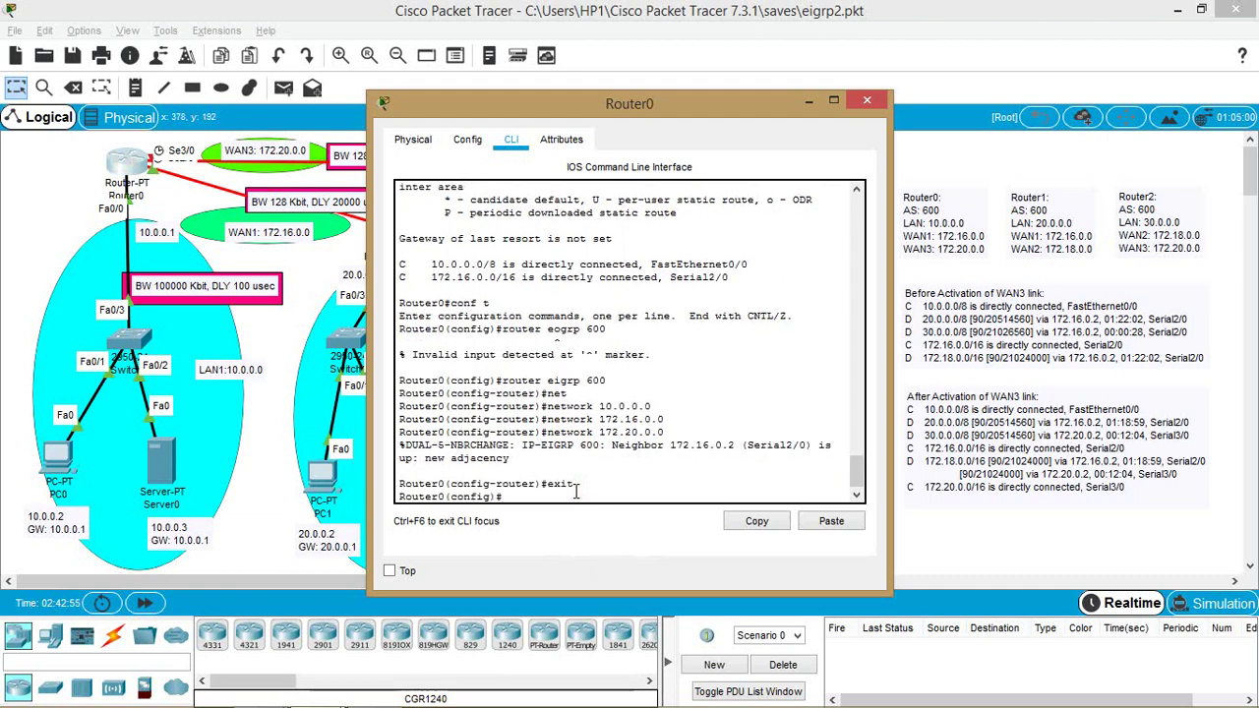
text(do sh ip route)
key(Return)
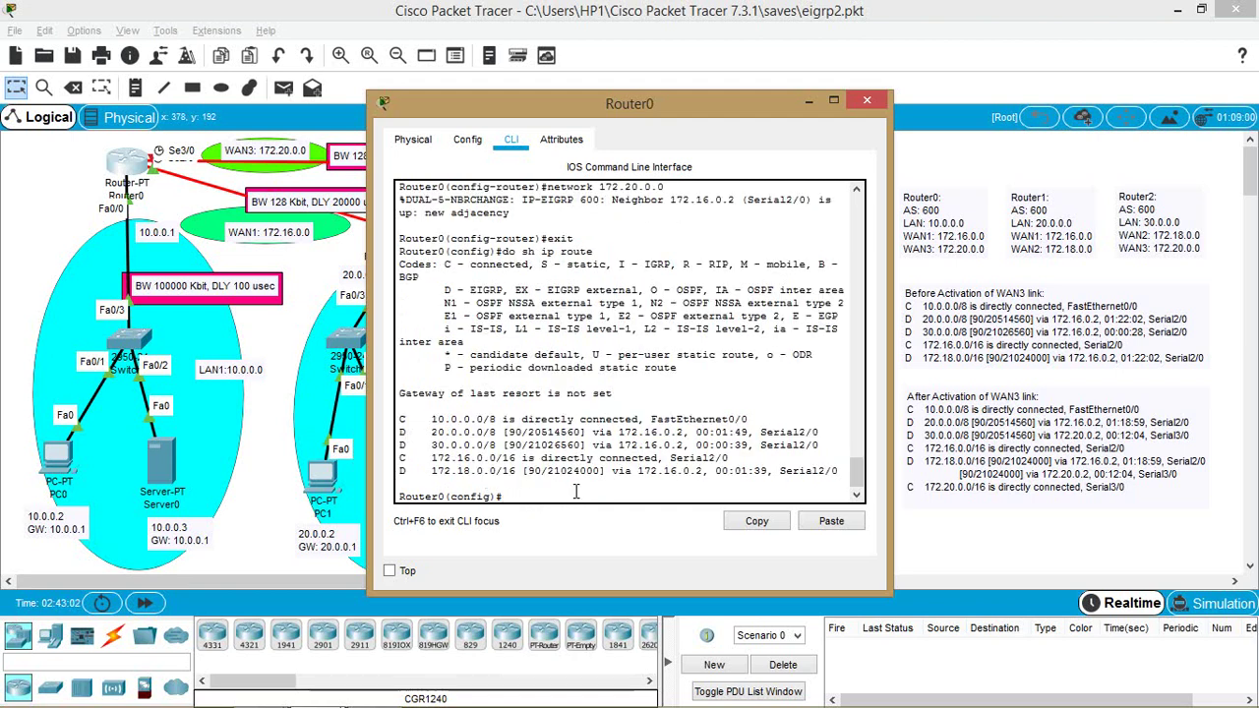
Examine the EIGRP routes in Router0's table, including destination network, metric, next hop, age and exit interface, and close the window
click(405, 433)
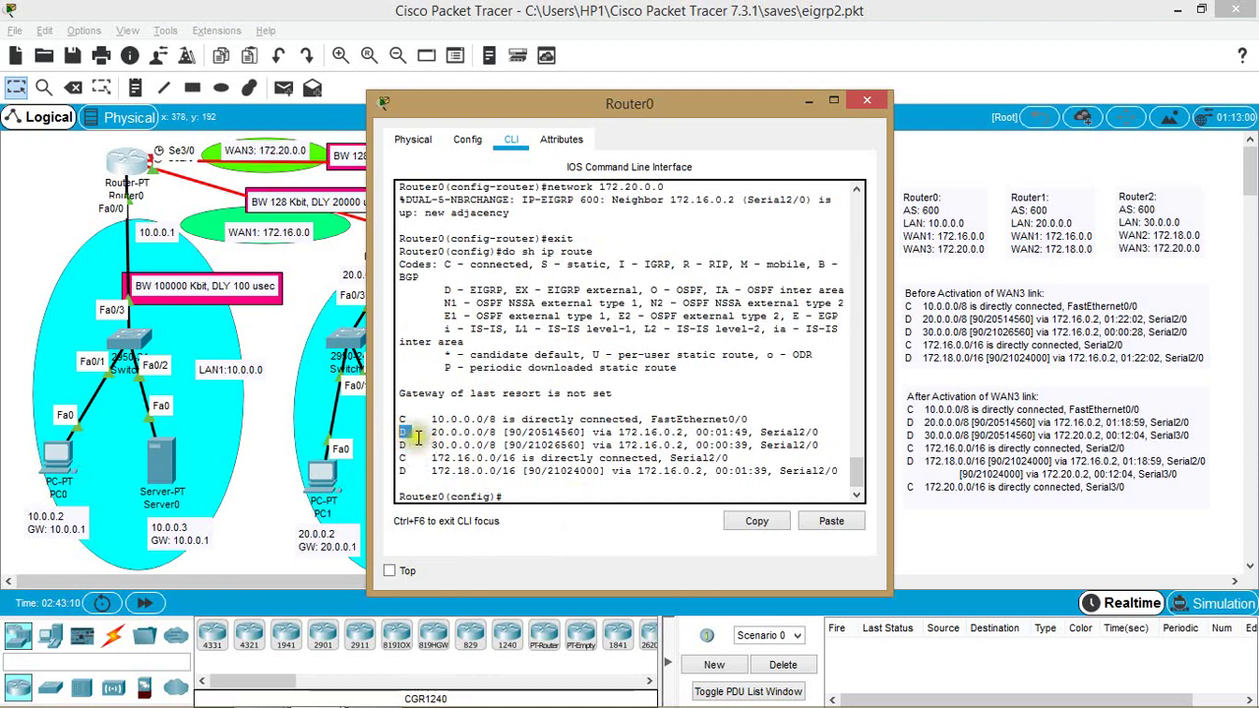
click(425, 433)
drag(425, 433, 521, 433)
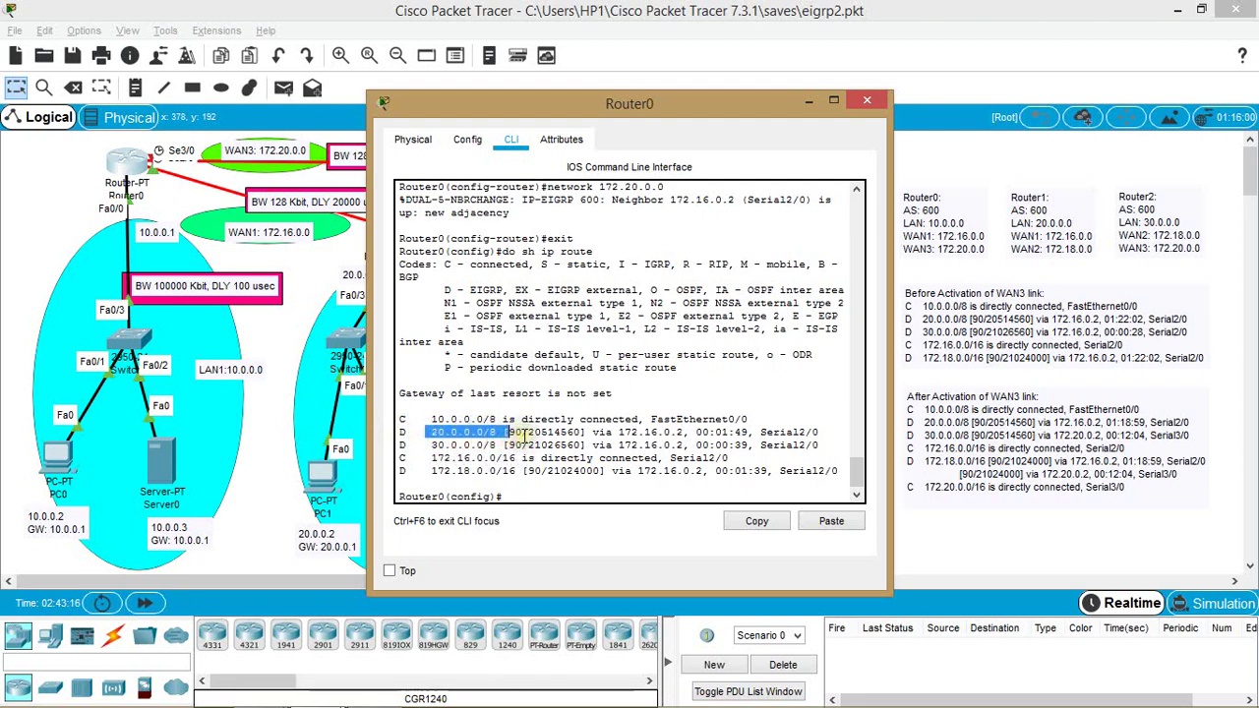
drag(428, 445, 503, 449)
click(505, 447)
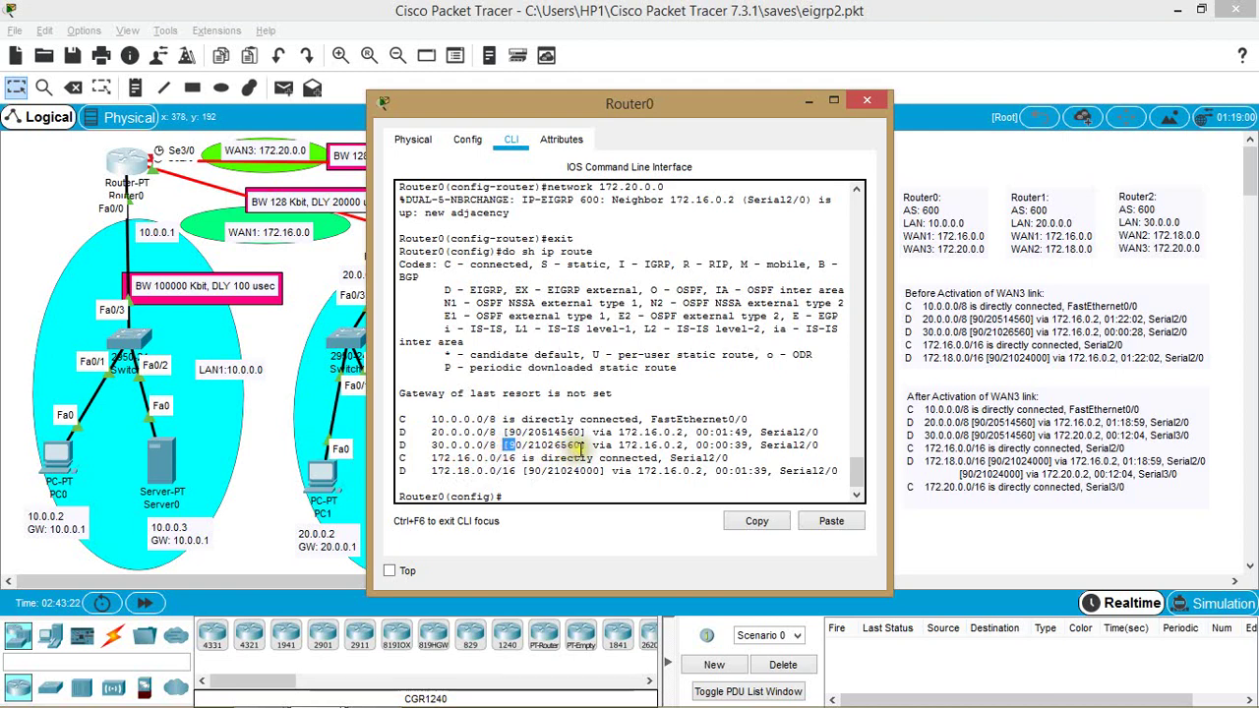
drag(581, 446, 530, 449)
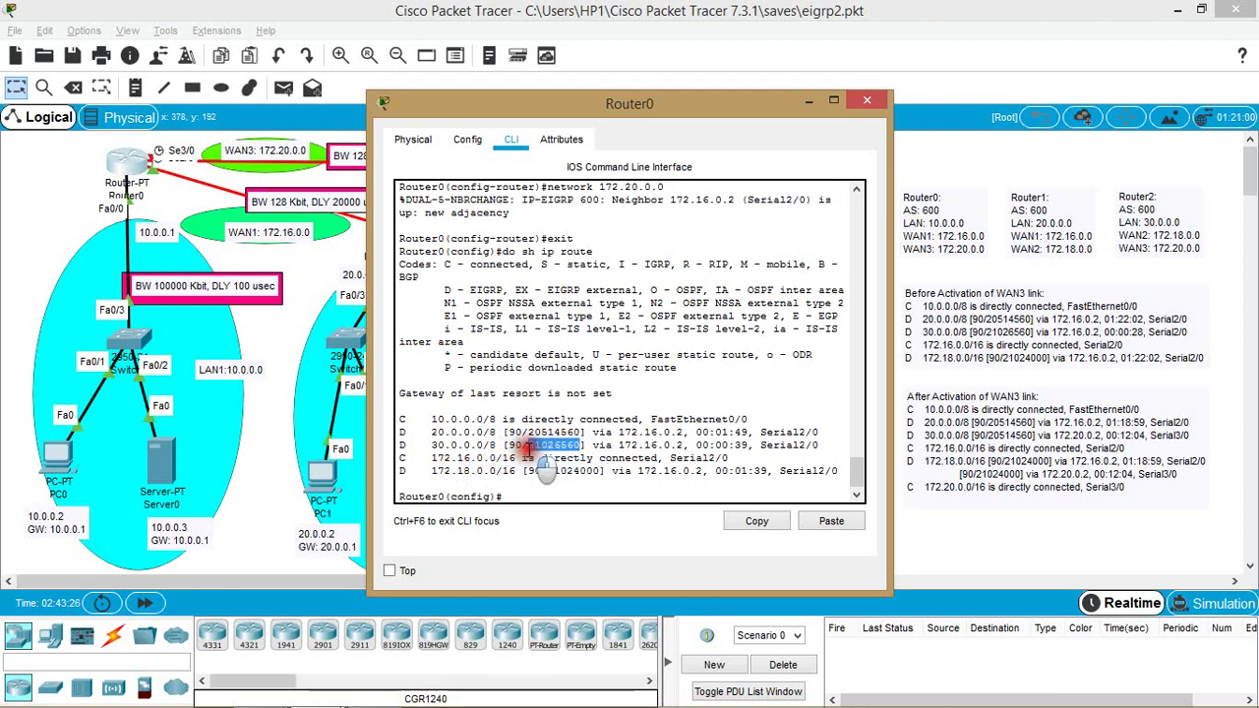
drag(530, 449, 531, 458)
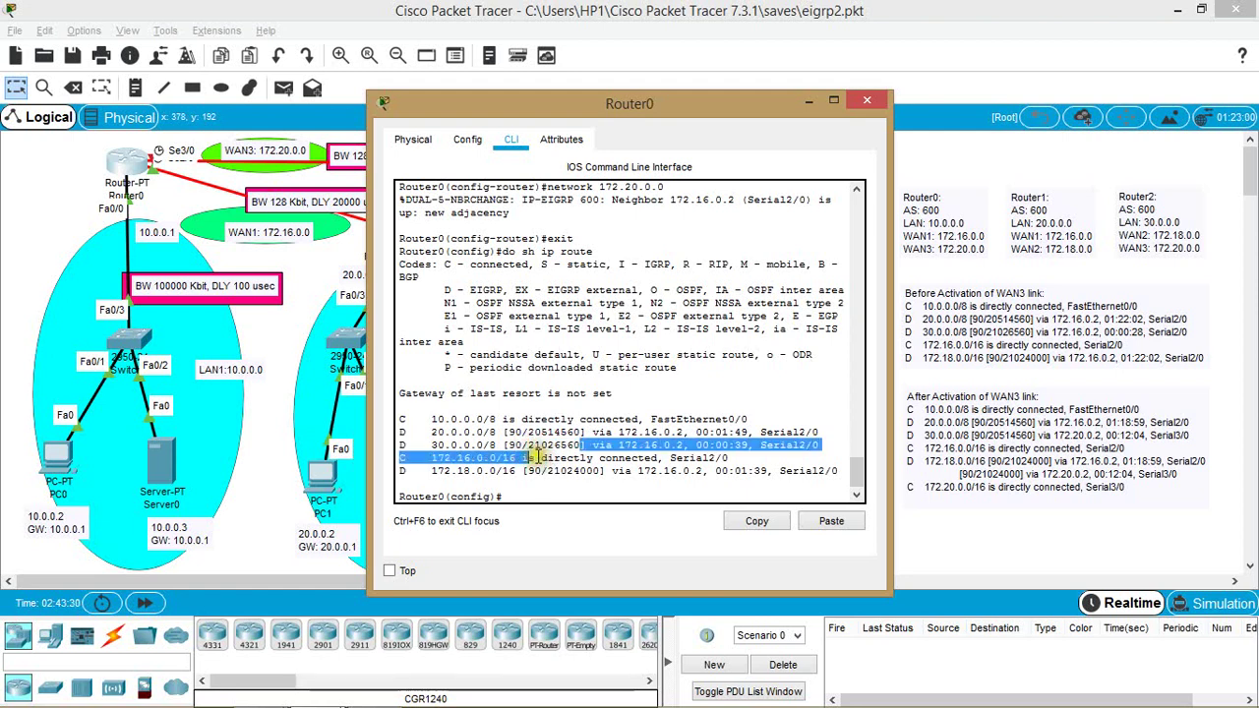
click(536, 457)
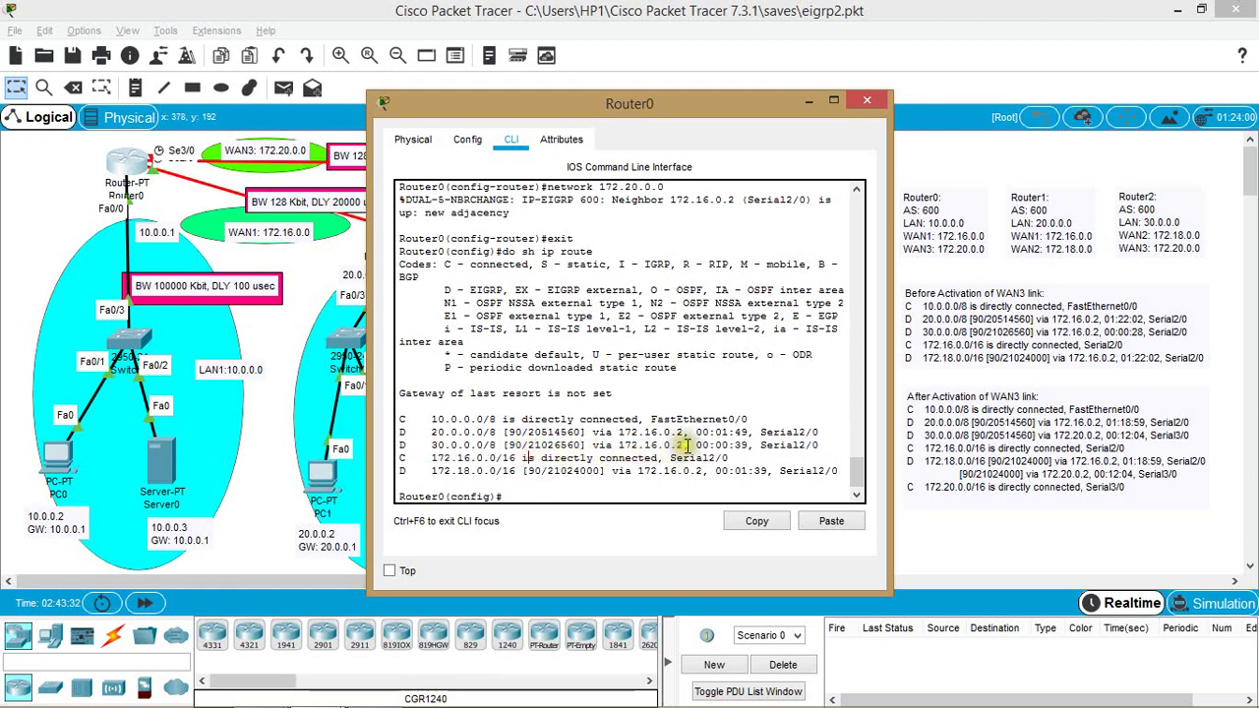
drag(686, 445, 656, 445)
click(749, 445)
drag(749, 445, 700, 445)
click(819, 446)
drag(818, 446, 774, 448)
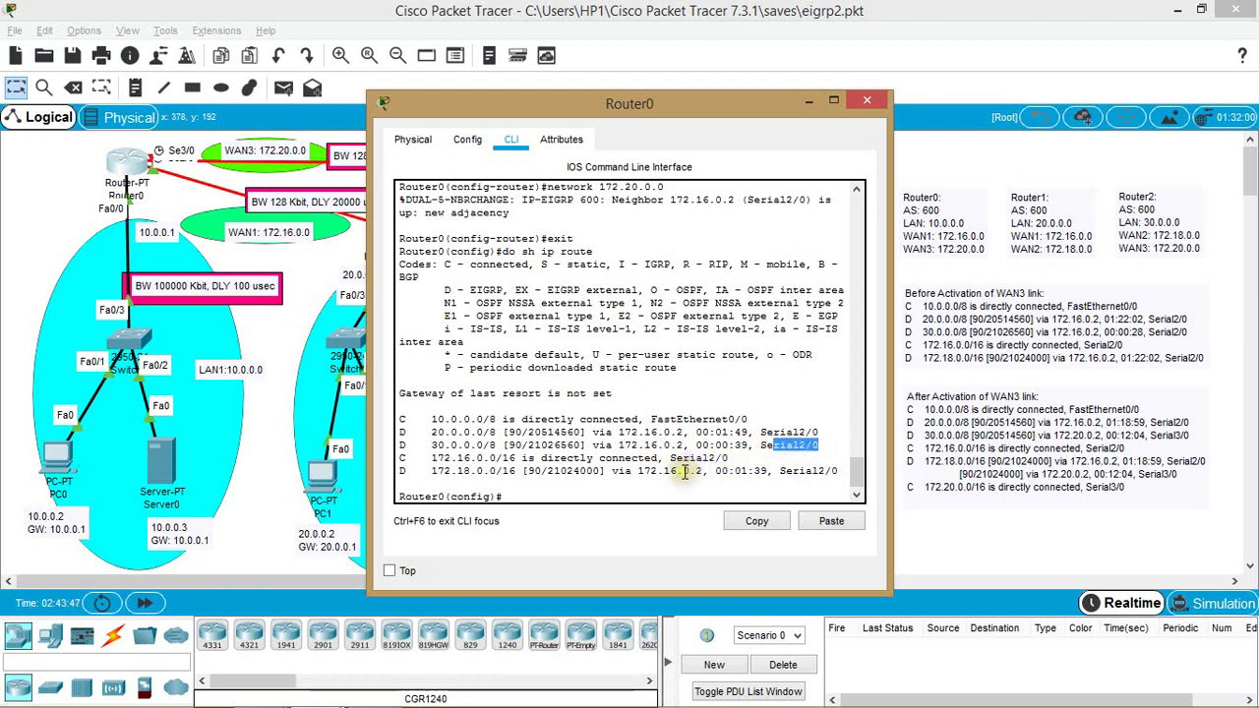
click(867, 100)
Leave EIGRP configuration mode on Router1 and display its full IP routing table
click(414, 236)
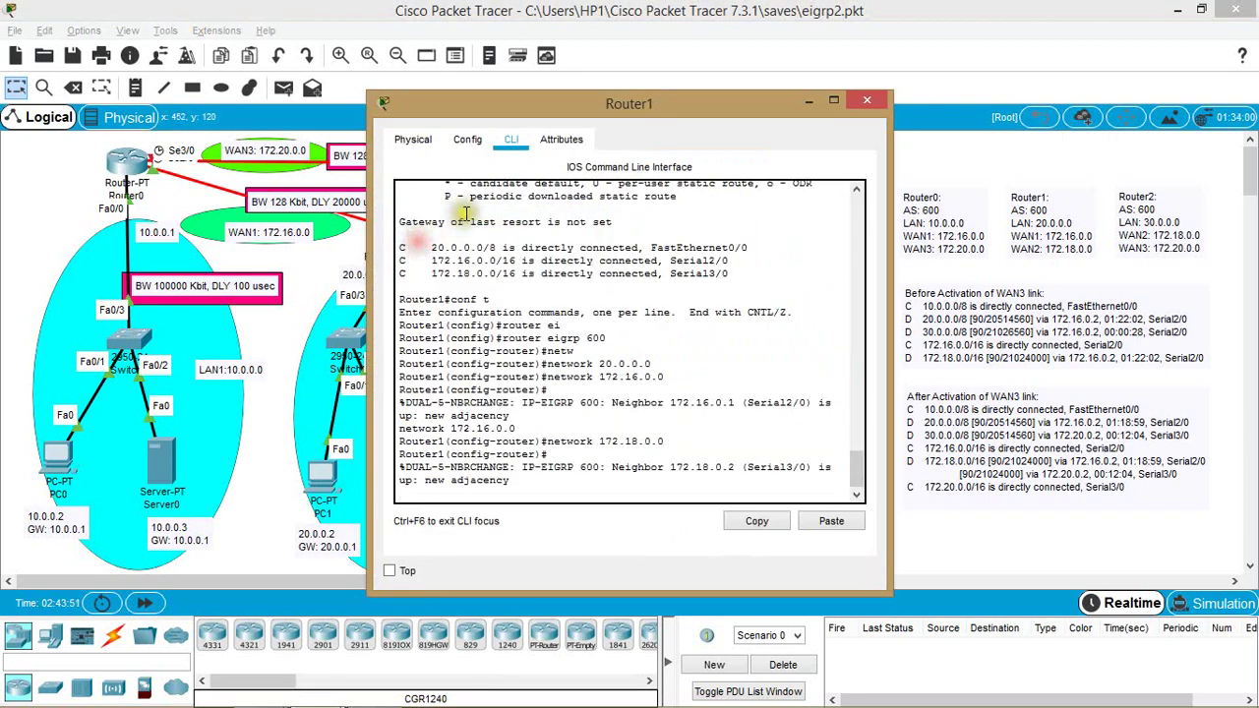
key(Return)
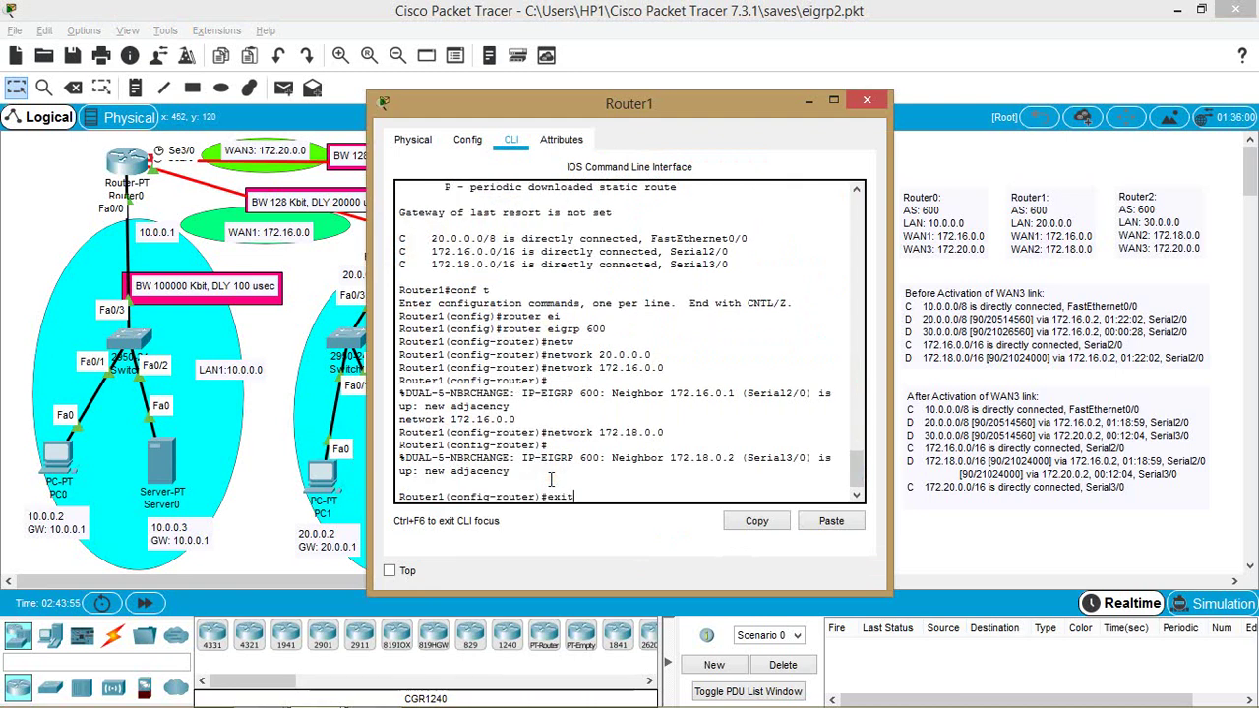
key(Return)
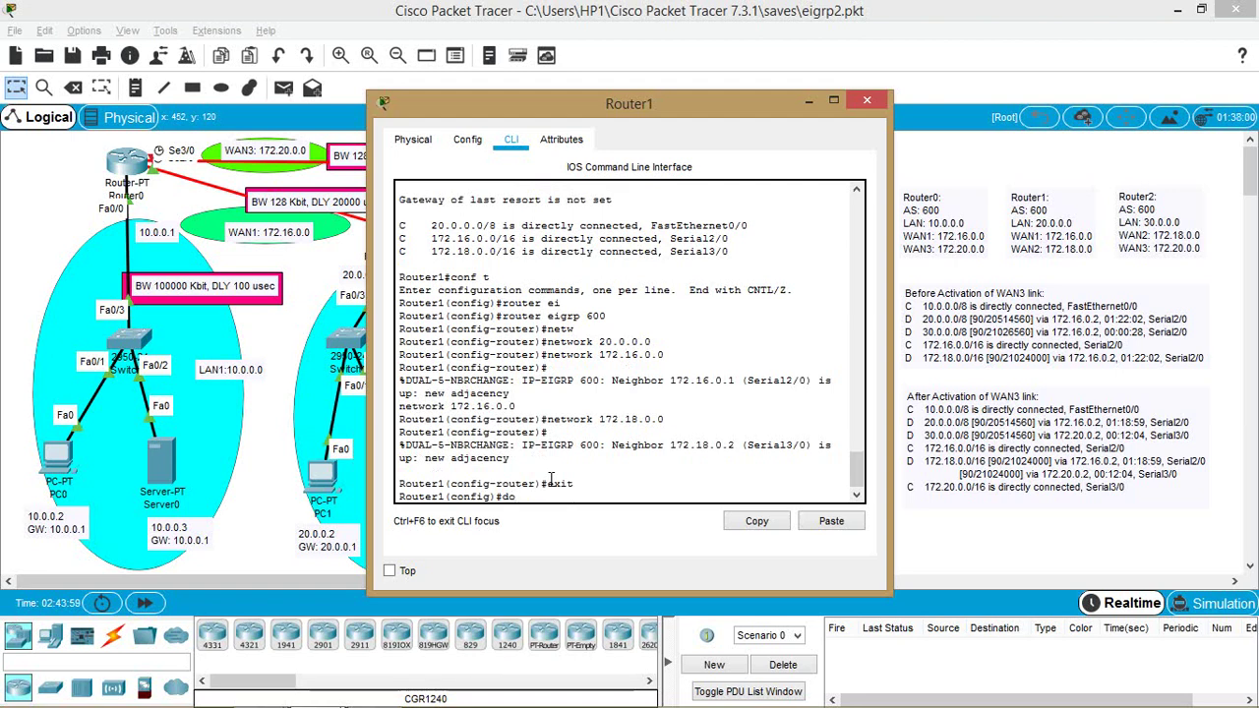
text(do sh ip route)
key(Return)
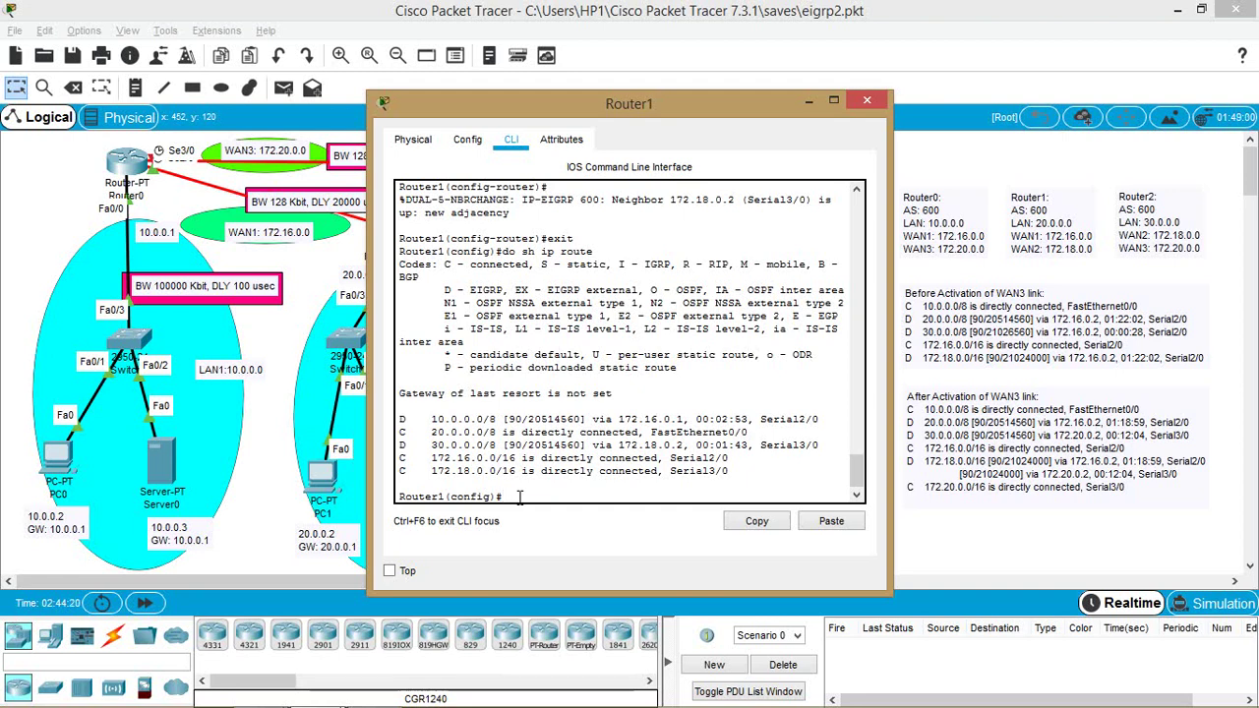
Display only the EIGRP-learned routes on Router1, review them and close the router's window
key(Up)
text(eigrp)
key(Return)
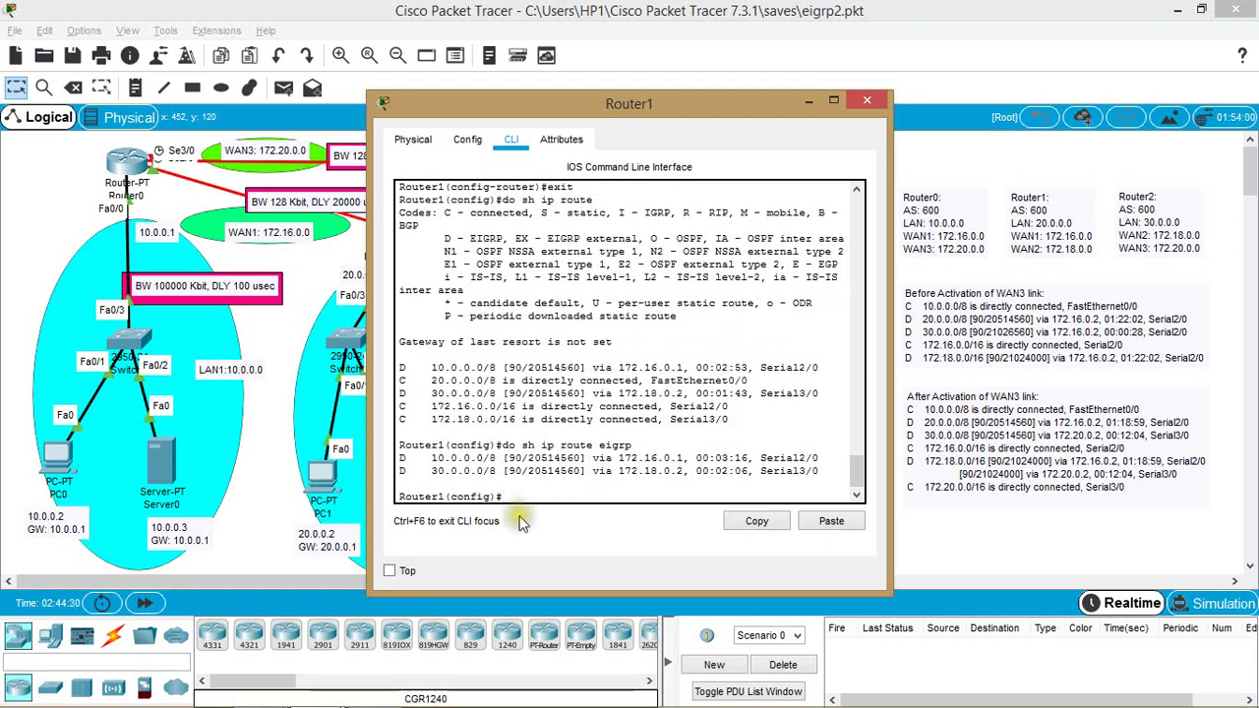
drag(405, 482, 390, 458)
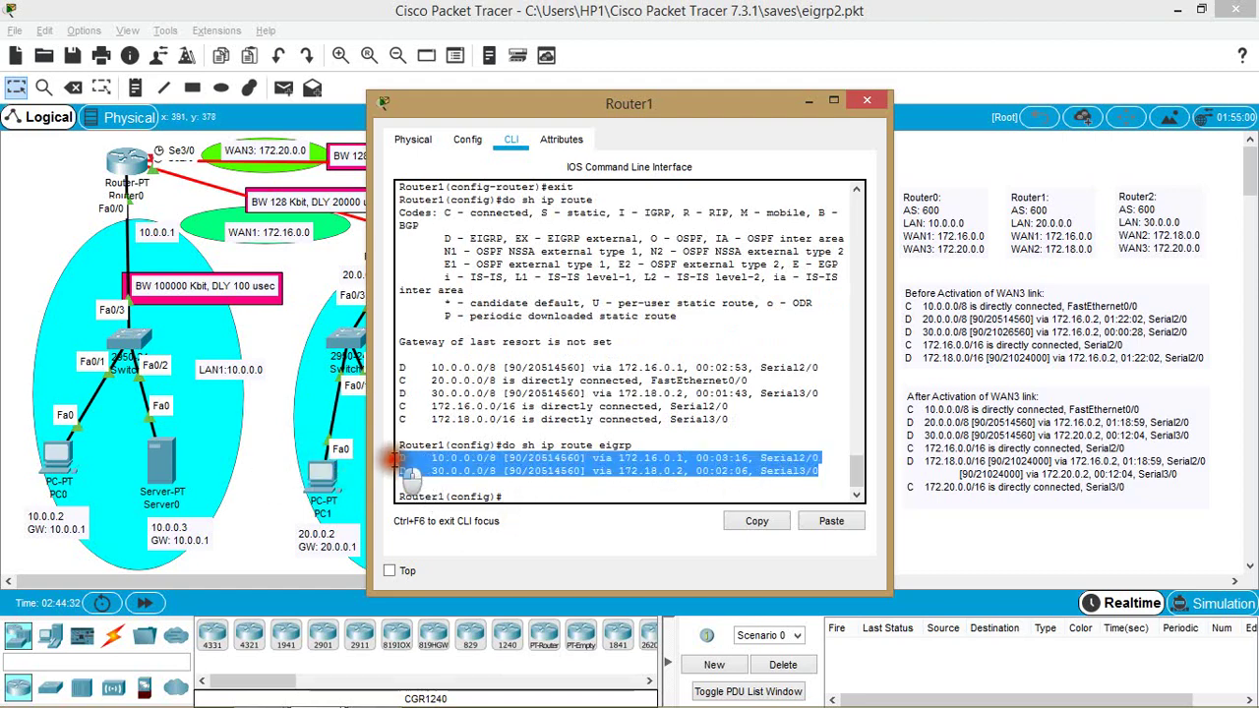
click(867, 99)
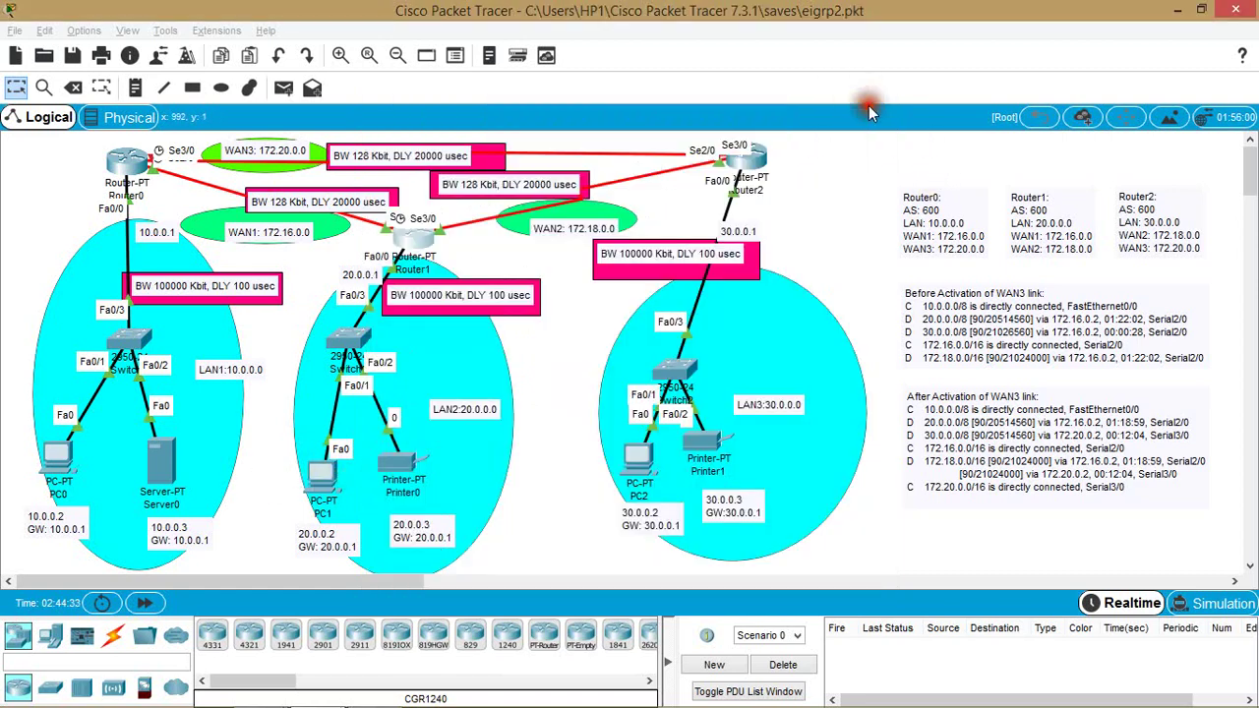
Leave EIGRP configuration mode on Router2 and display its IP routing table from global configuration mode
click(747, 163)
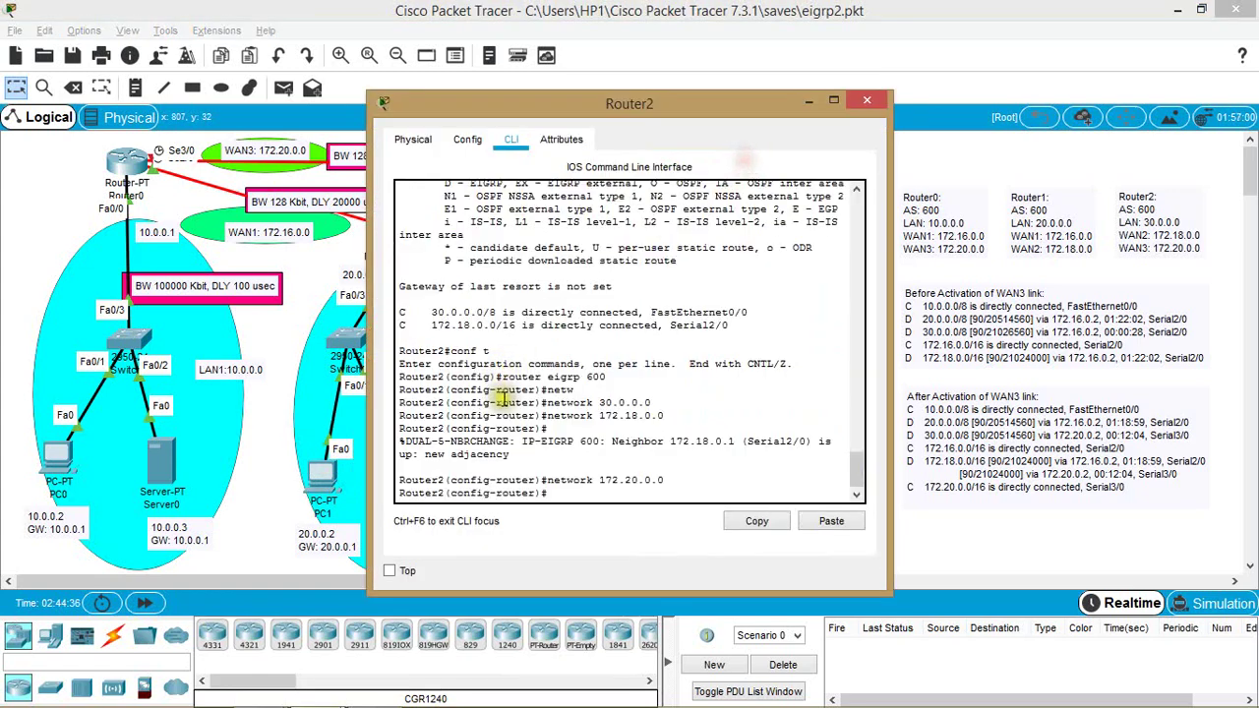
text(ex)
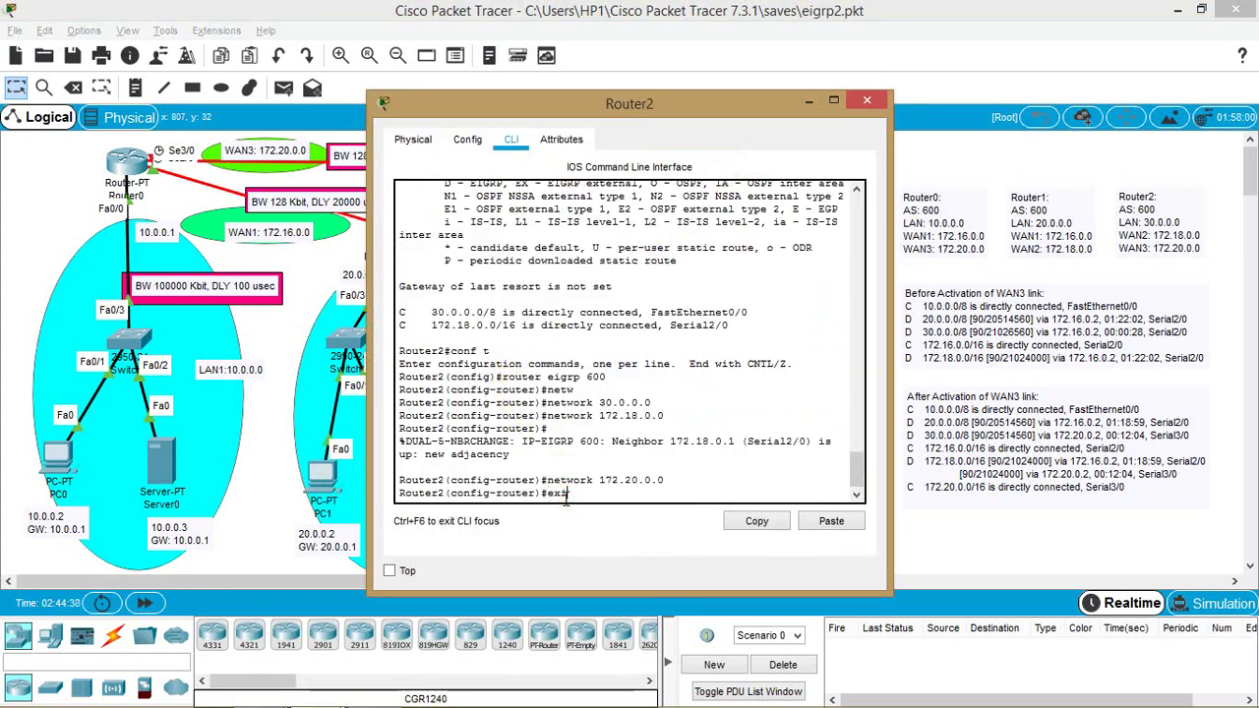
text(it)
key(Return)
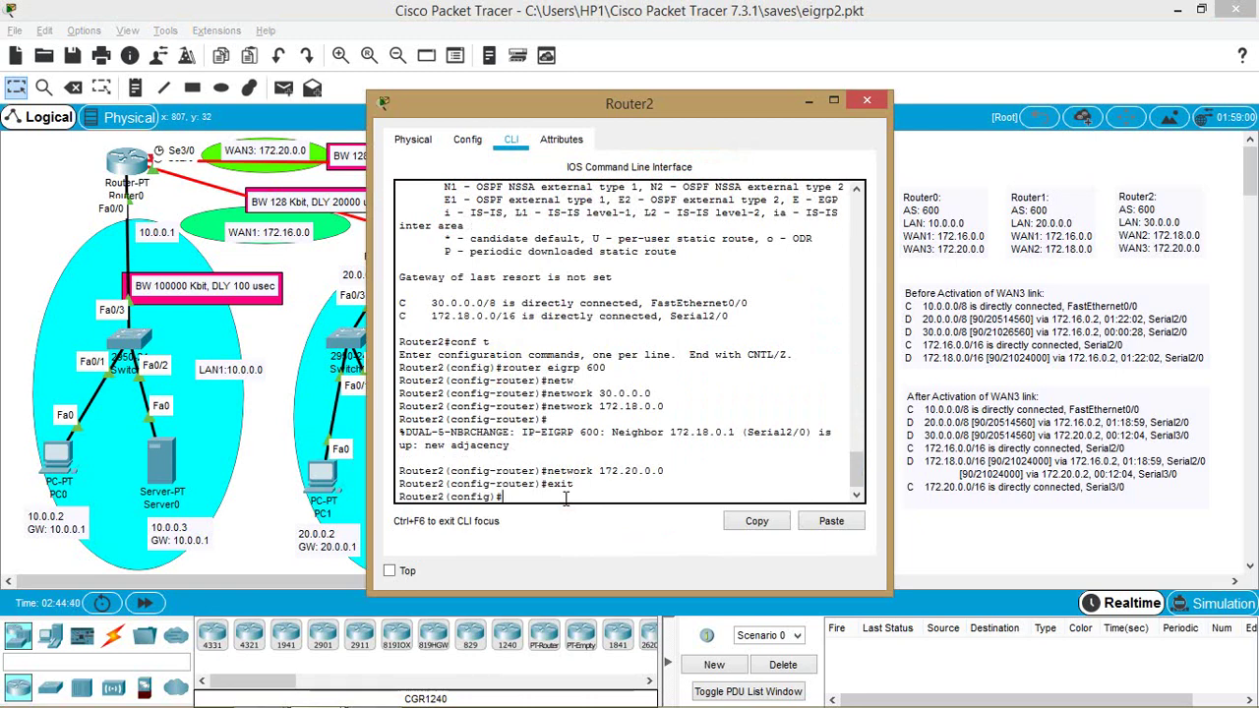
text(do sh ip route)
key(Return)
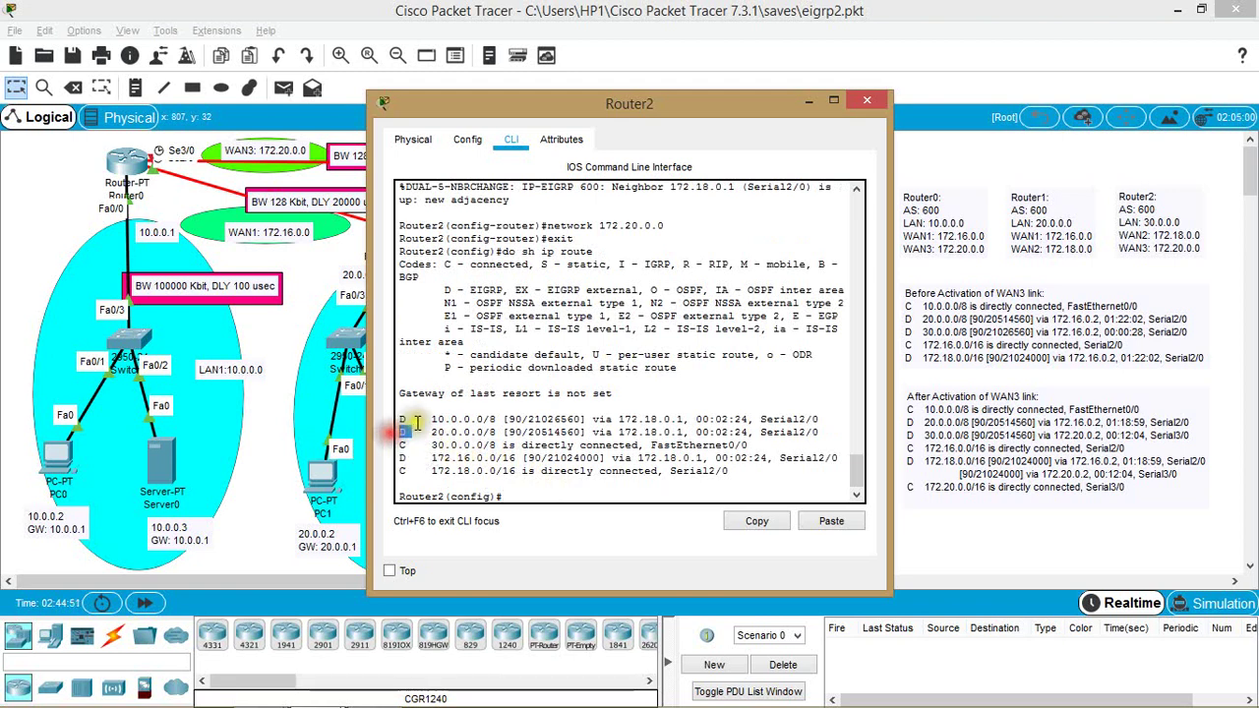
Review the EIGRP-learned and directly connected routes in Router2's routing table and close the router's window
drag(417, 420, 400, 421)
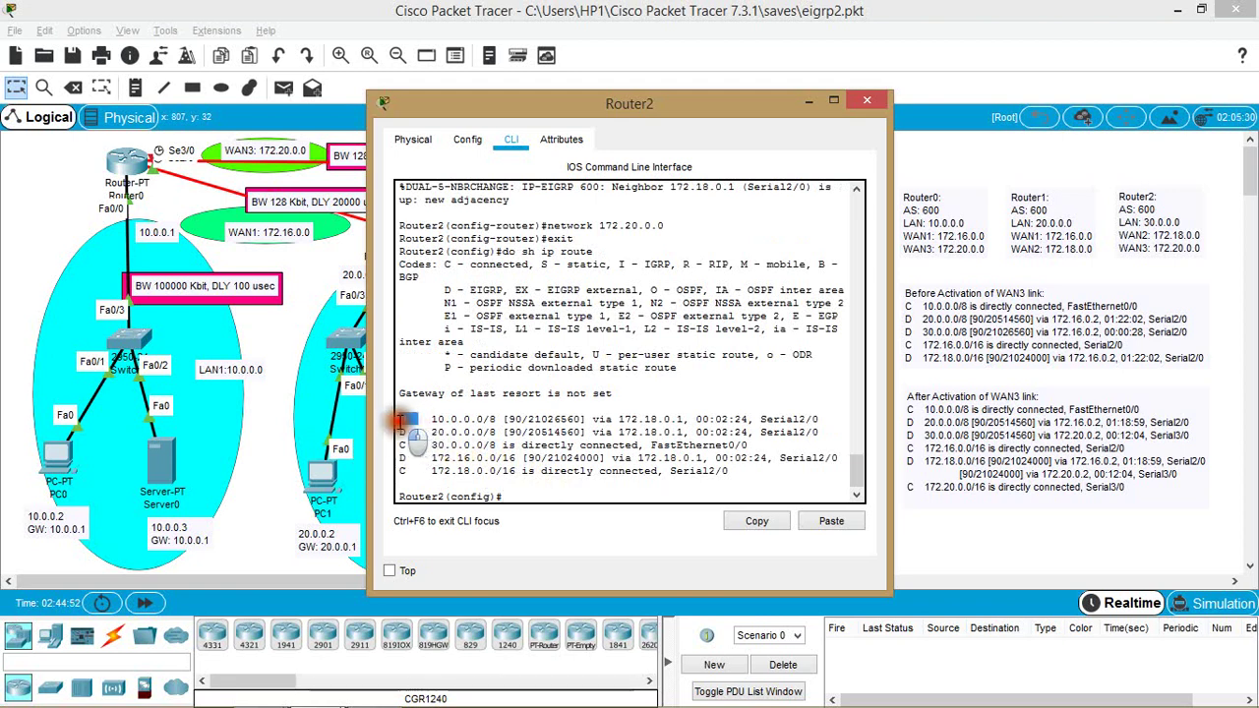
click(395, 470)
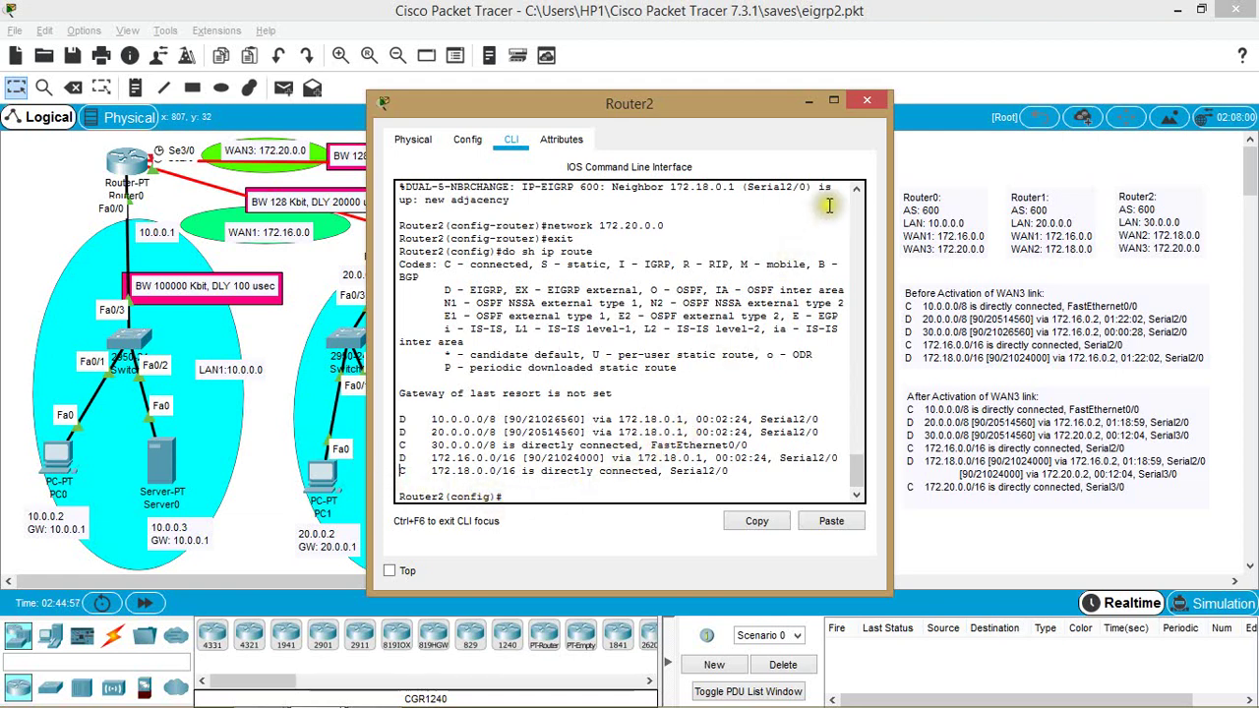
click(868, 102)
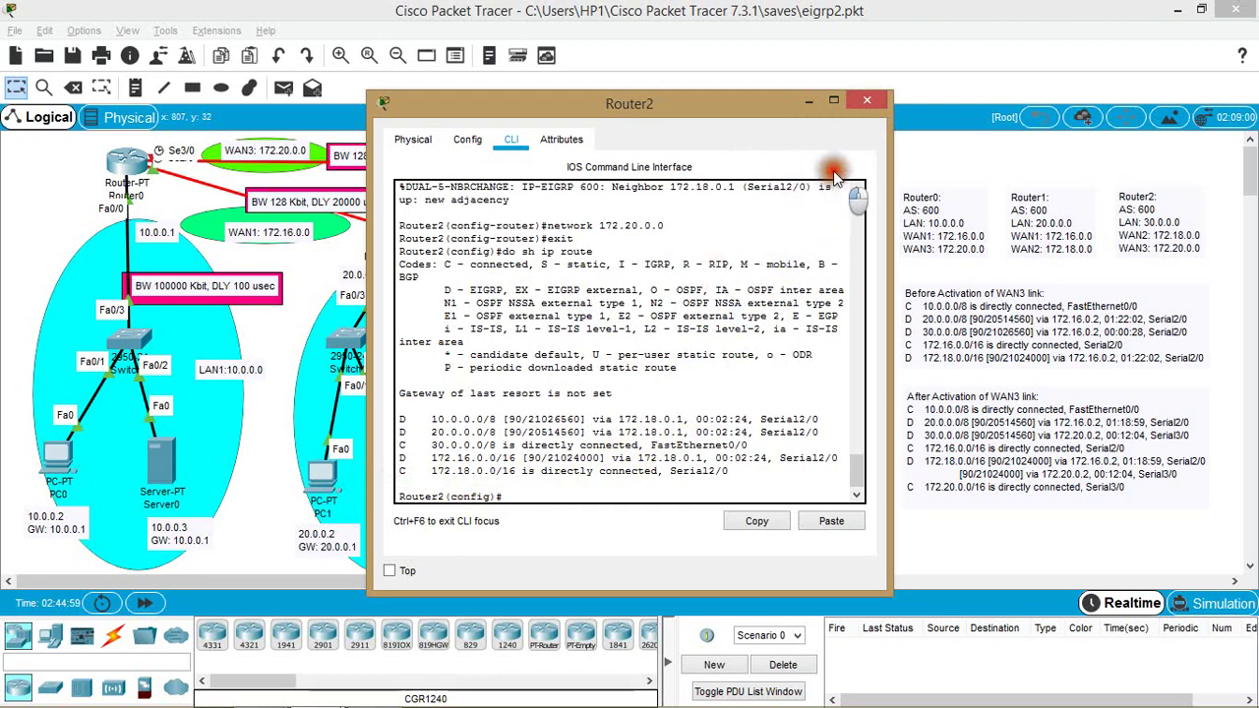
click(838, 161)
click(866, 101)
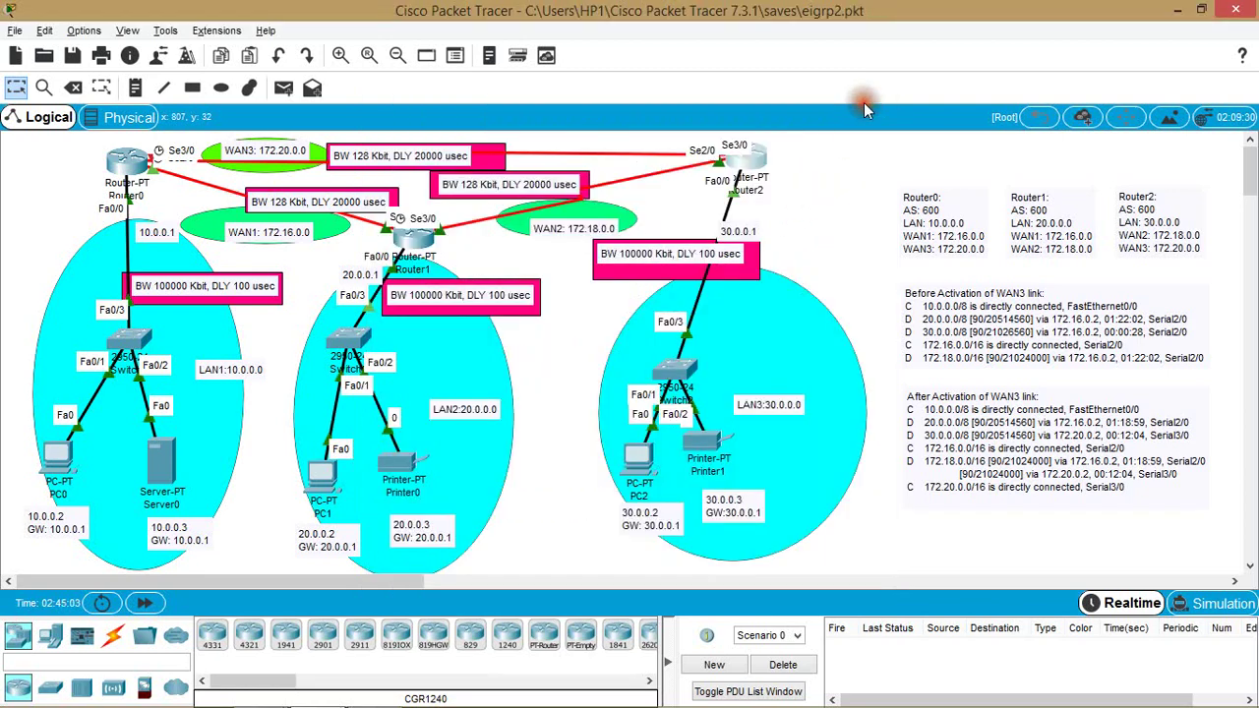
Open the command line of Router0
click(124, 165)
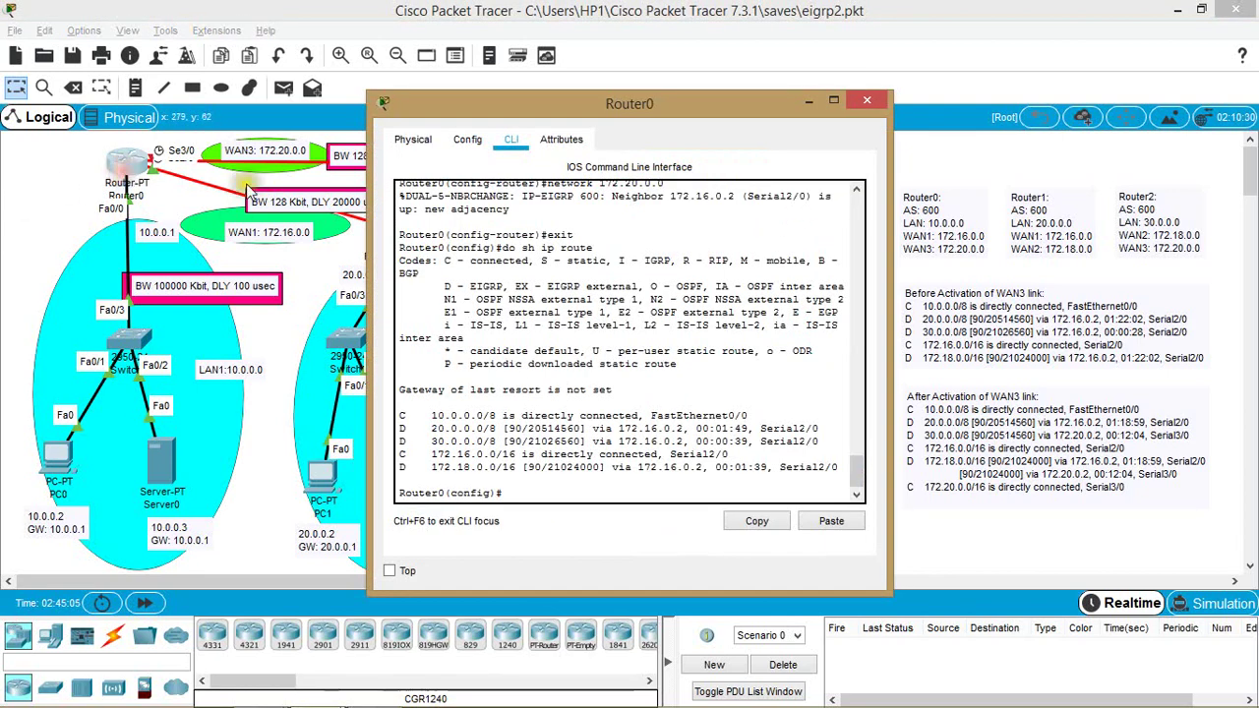
click(521, 489)
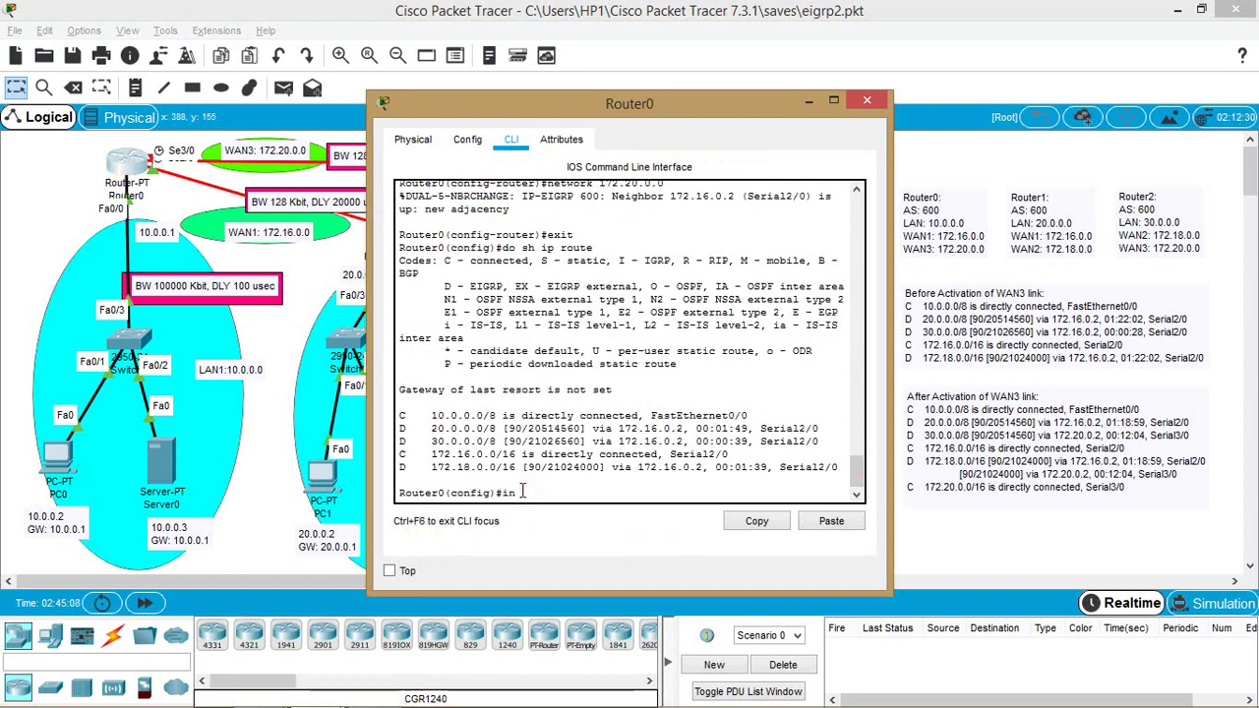
text(in te)
text( 2/0)
key(Return)
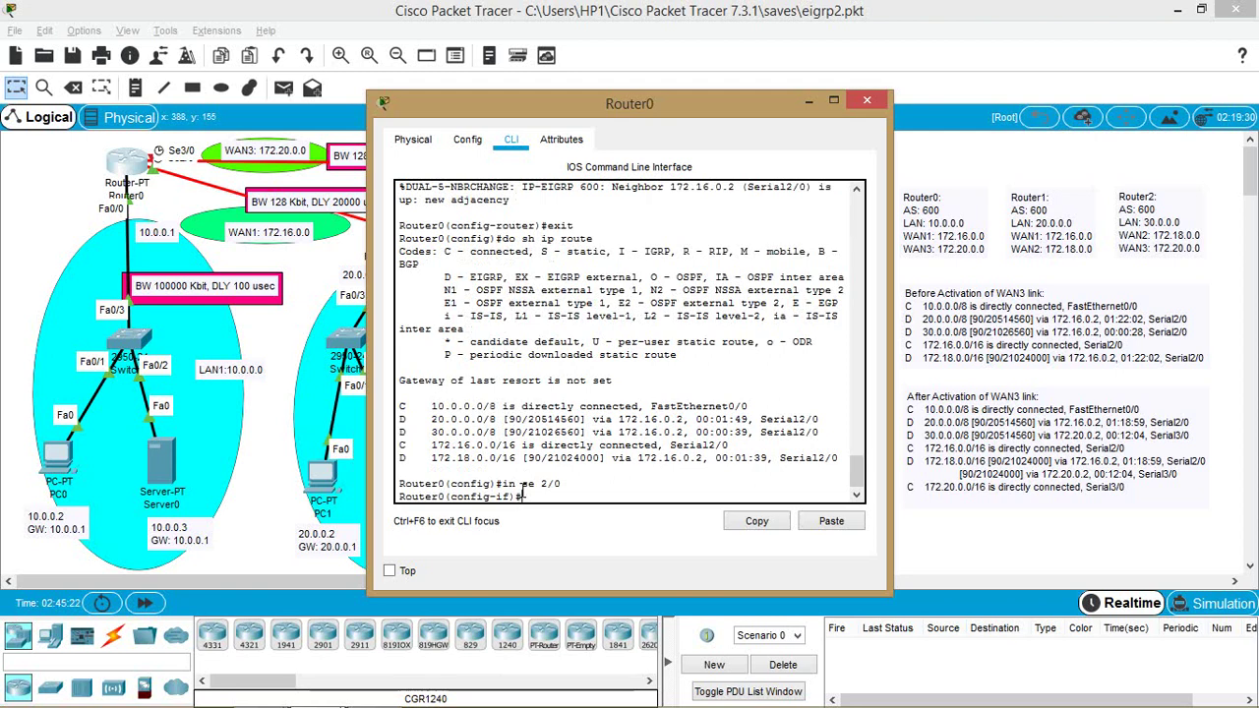
text(exit)
key(Return)
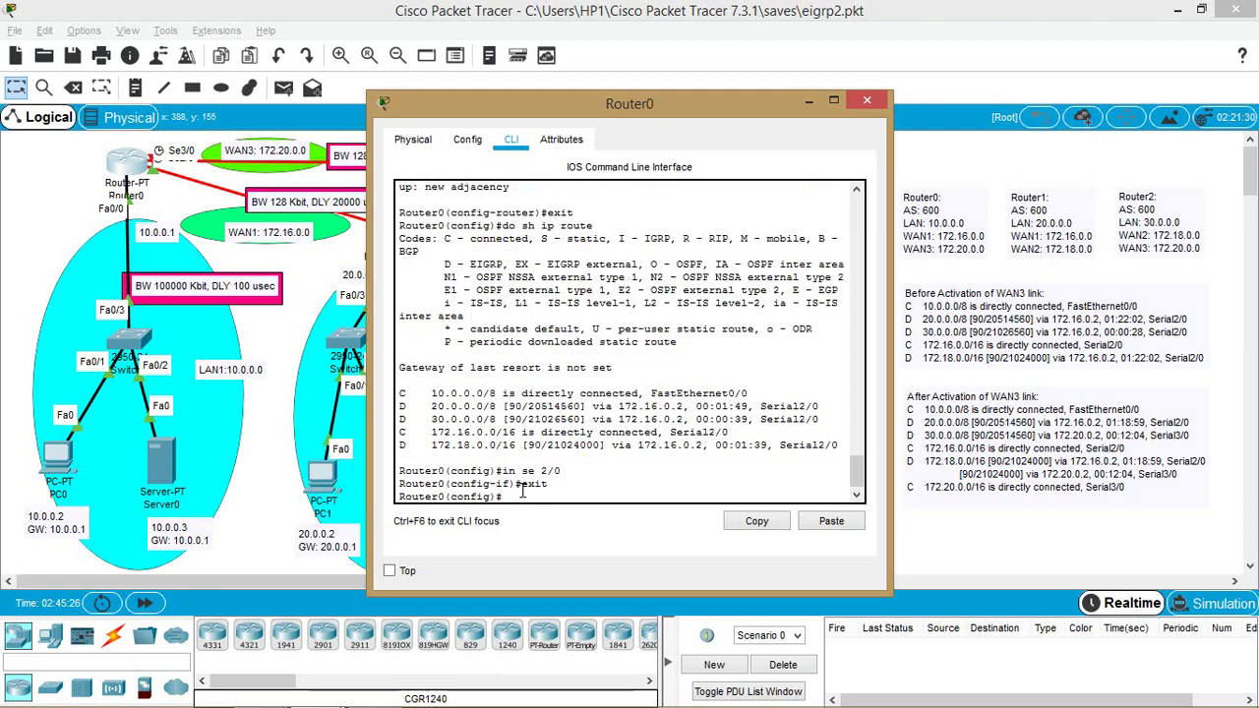
Return Router0 to privileged EXEC mode, display the Serial2/0 interface details to check its bandwidth and delay, and close the window
text(exit)
key(Return)
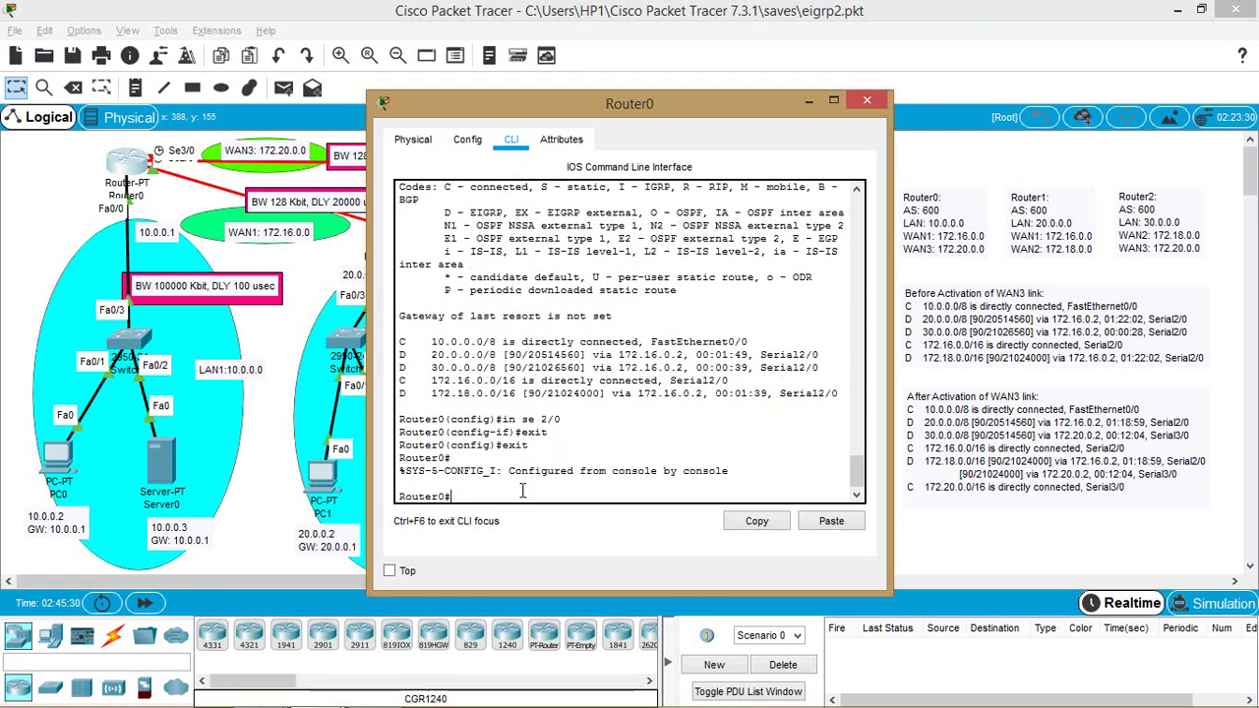
text(sh int se 2/0)
key(Return)
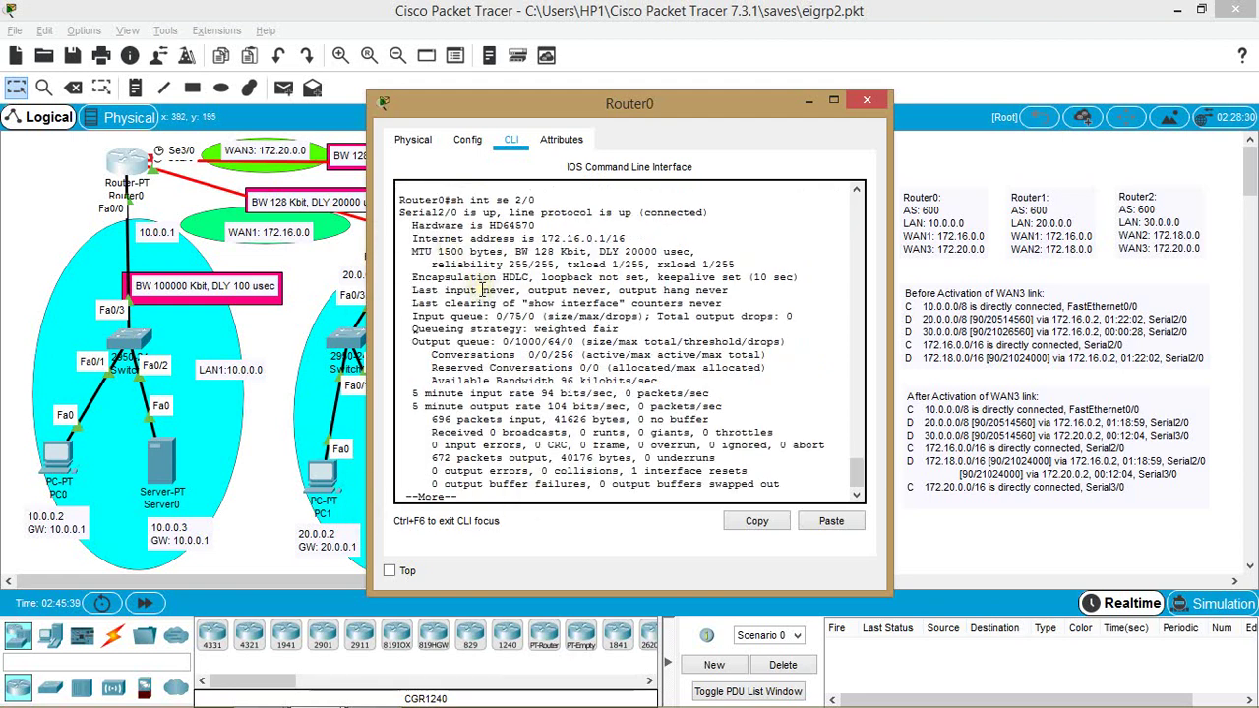
double_click(544, 252)
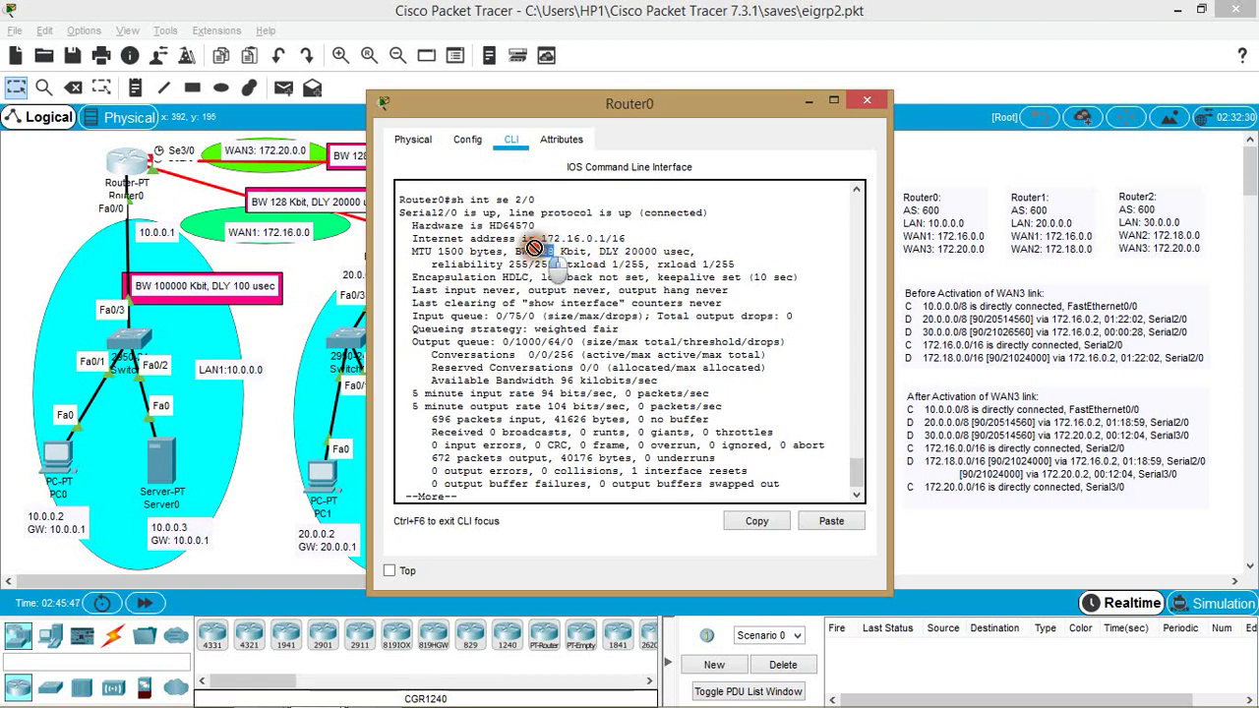
double_click(630, 252)
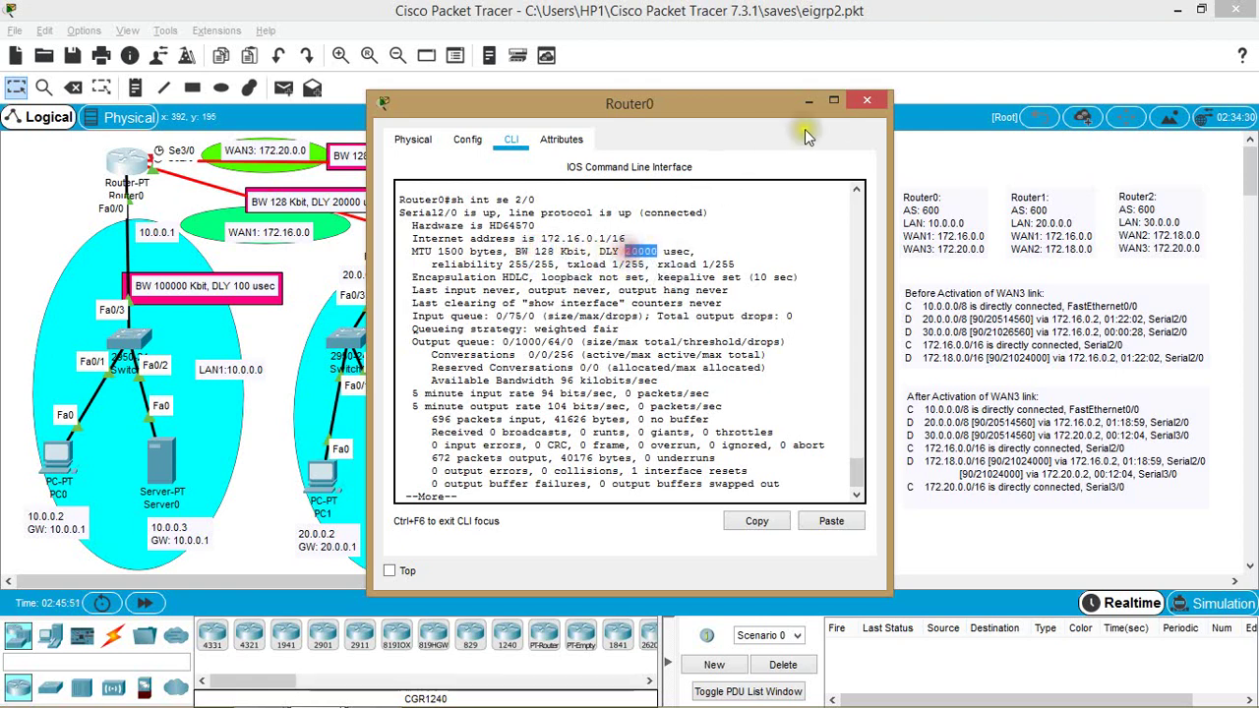
click(864, 103)
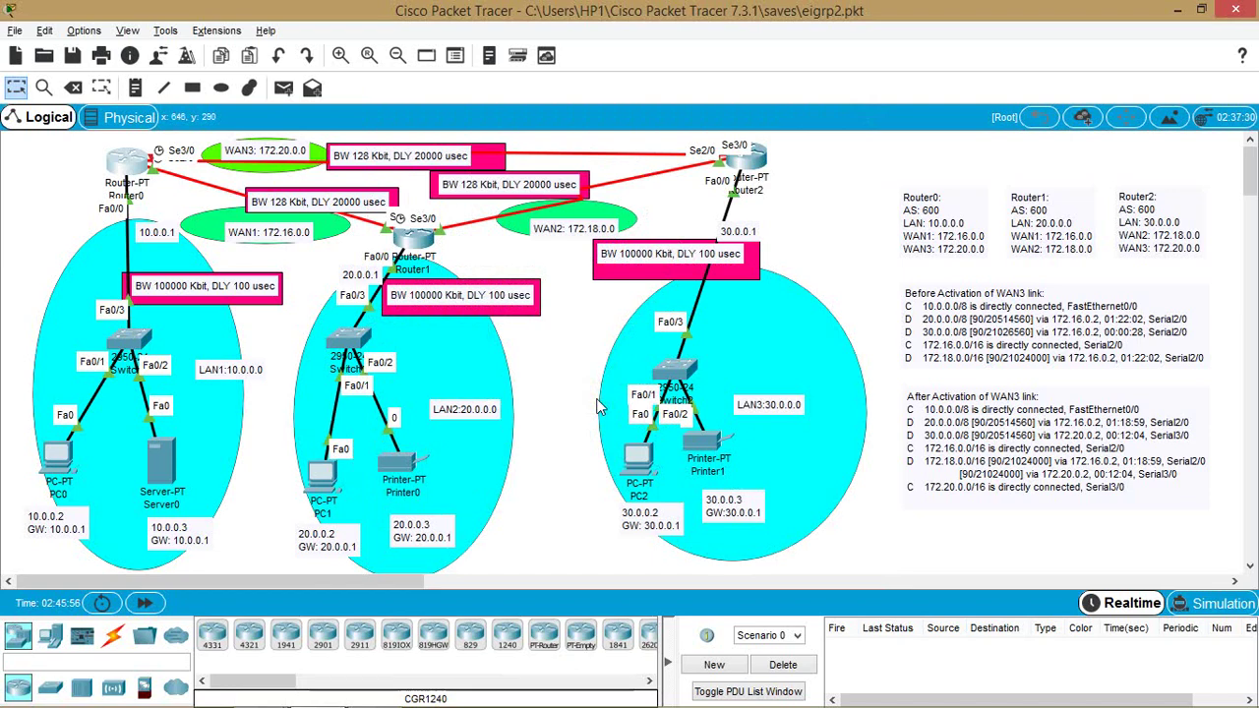
click(421, 360)
Reopen Router0's command line, finish the interface listing and set the bandwidth of Serial2/0 to 128
click(128, 164)
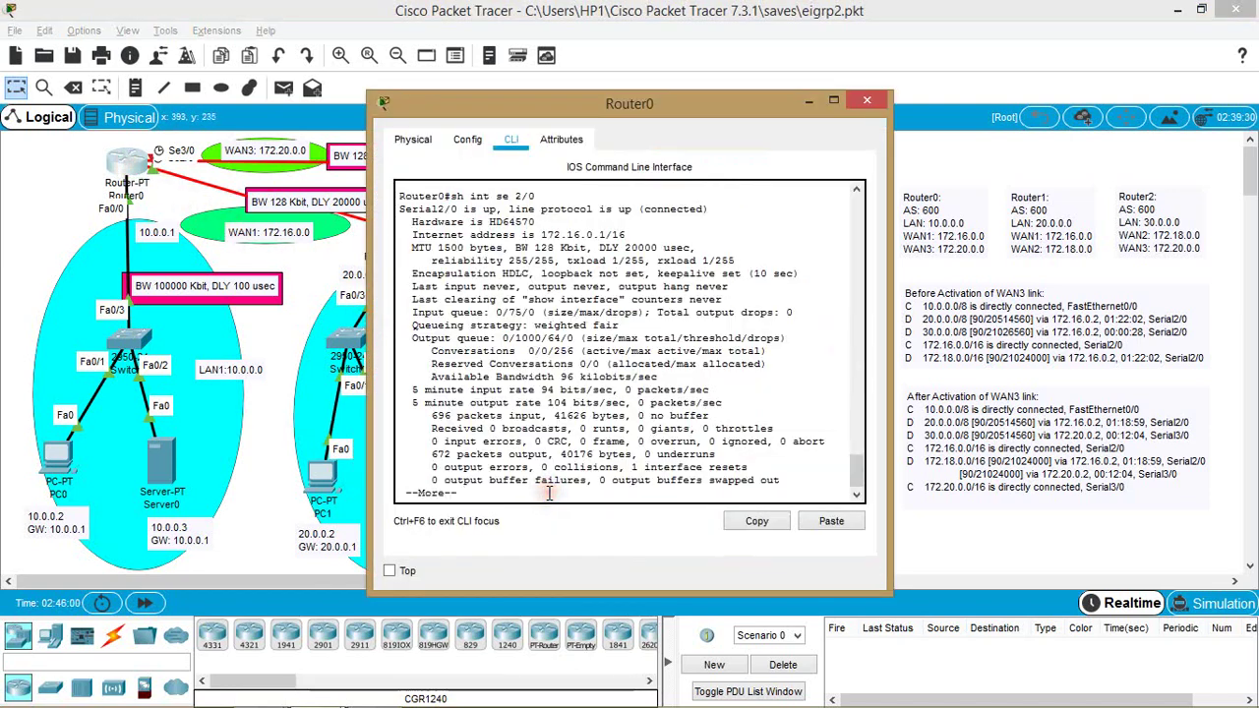
key(Return)
key(Return)
key(Return)
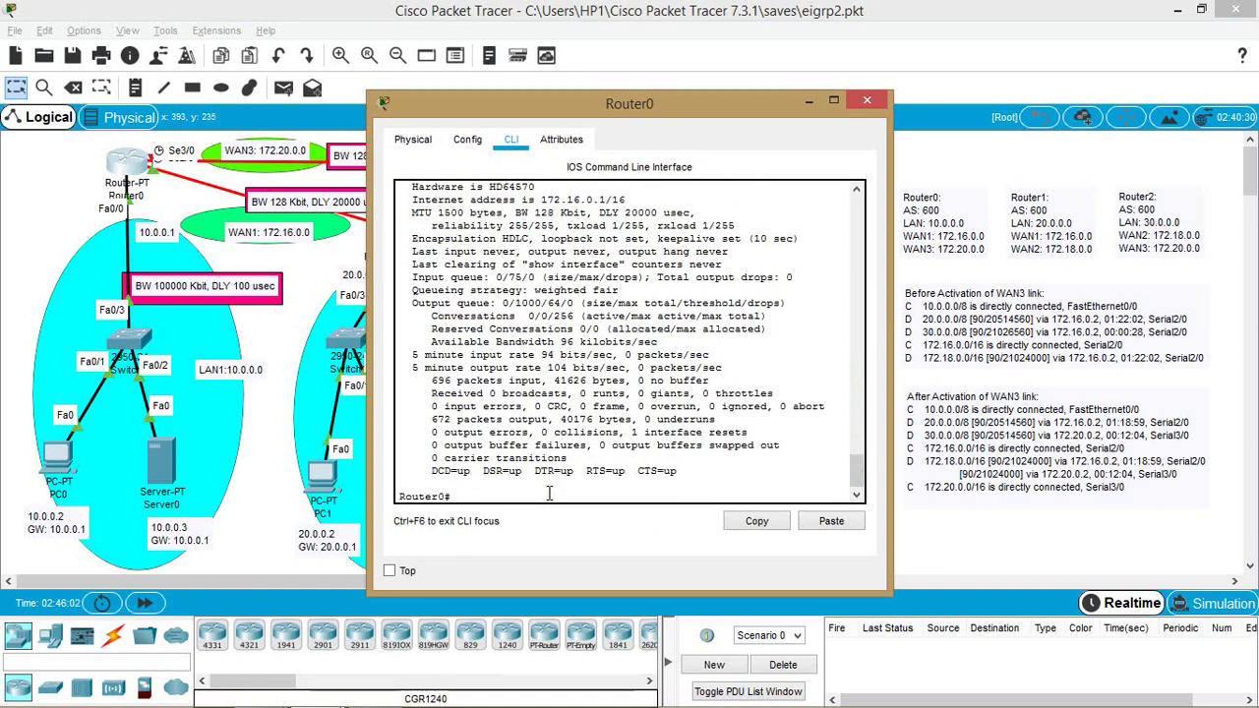
text(conf t)
key(Return)
text(ig)
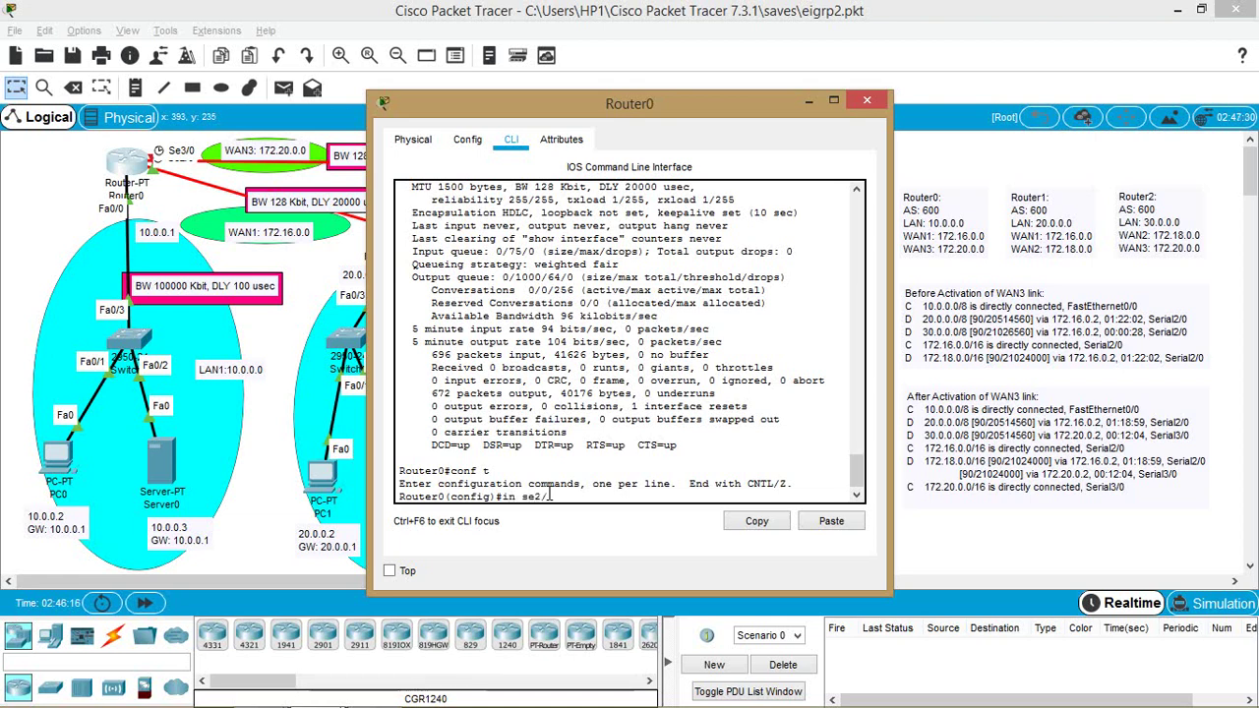
text(n se2/0)
key(Return)
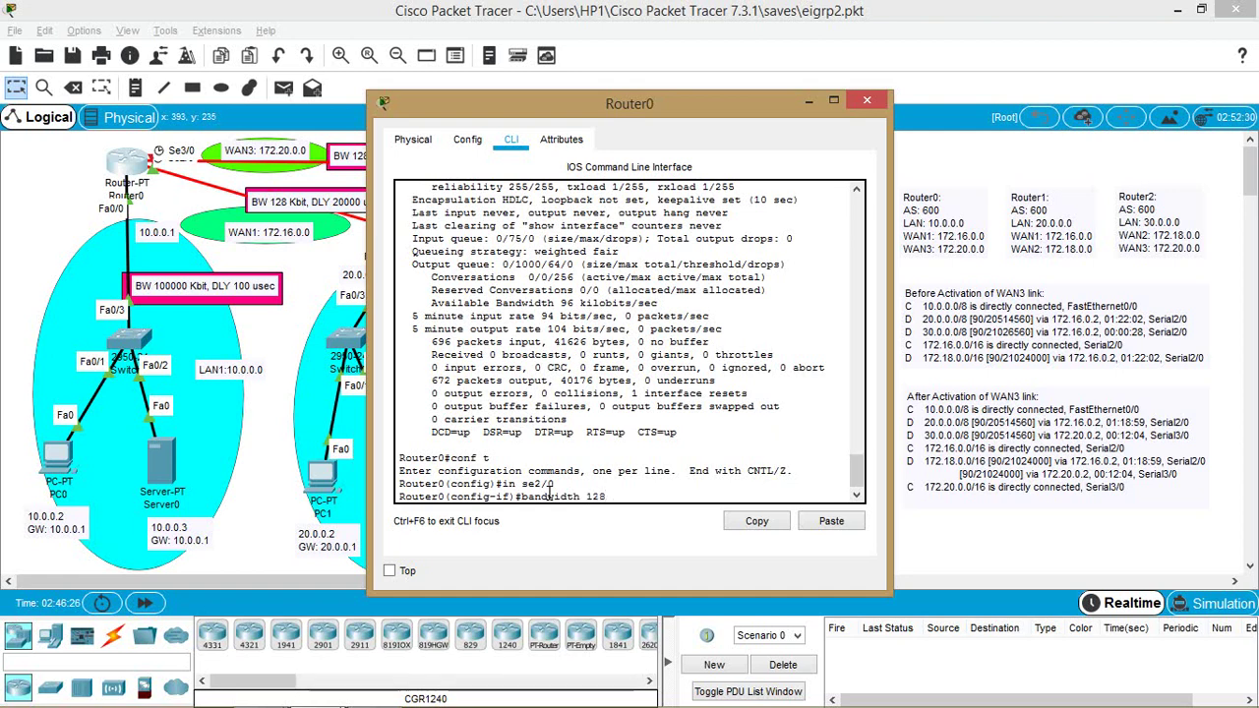
key(Return)
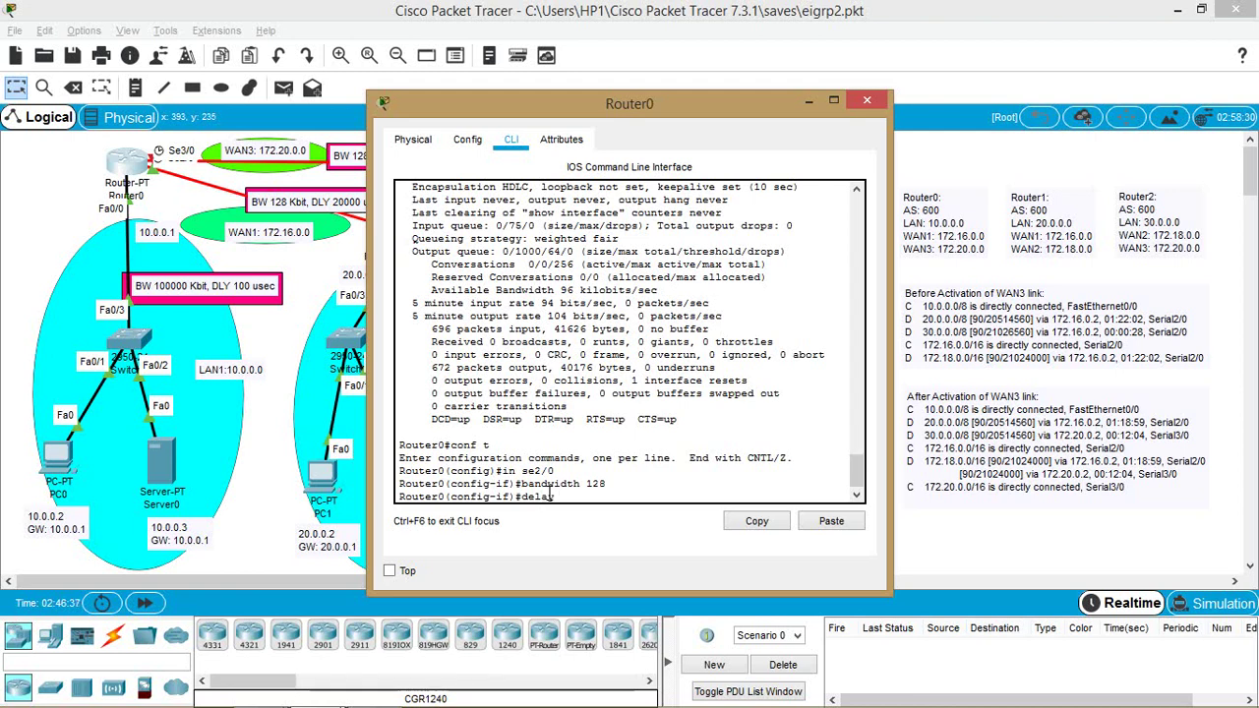
Set the delay of Router0's Serial2/0 interface to 2000 and return to privileged EXEC mode
text(2000)
key(Return)
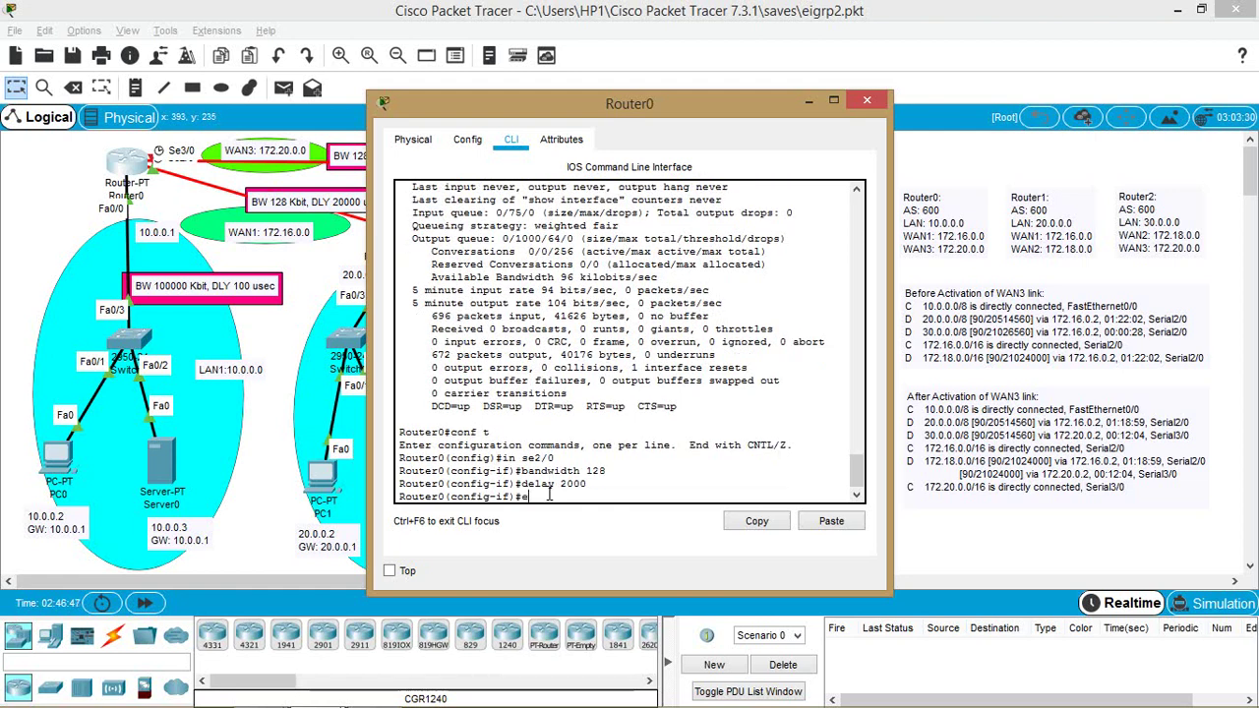
text(exit)
key(Return)
text(ex)
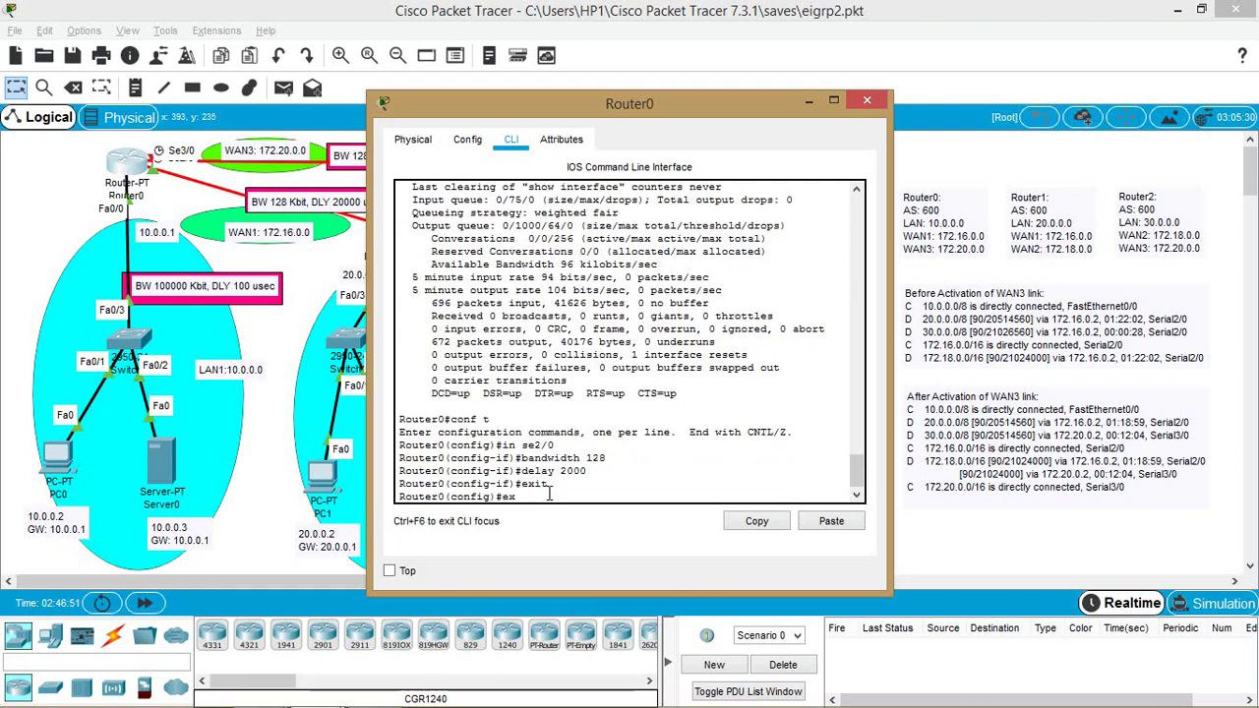
text(it)
key(Return)
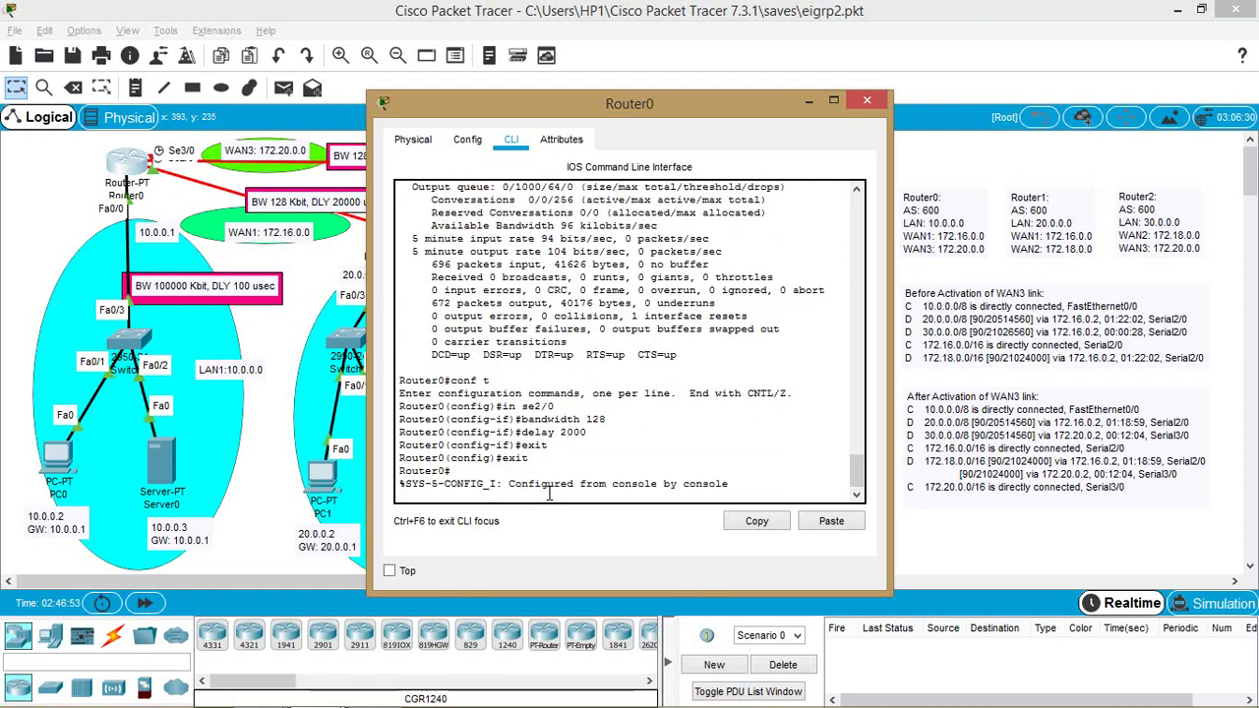
Display the details of interface Serial2/0 on Router0 again
key(Return)
text(int)
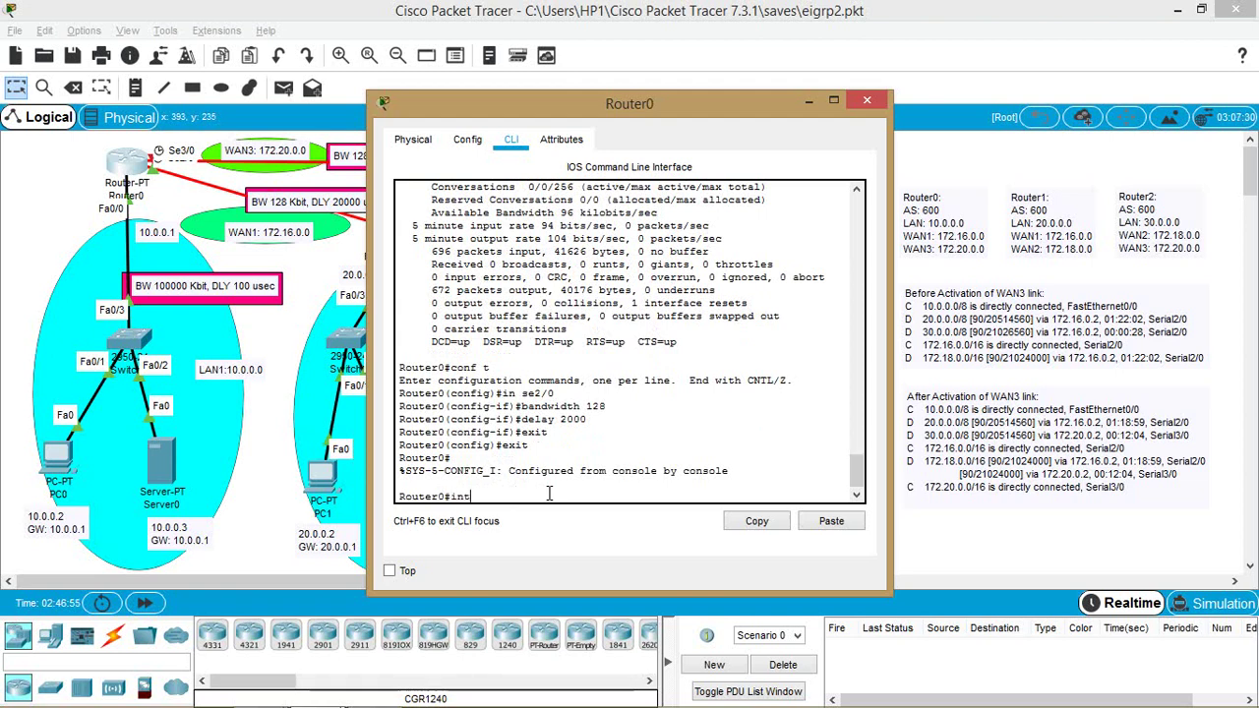
key(BackSpace)
key(BackSpace)
key(BackSpace)
text(sh int se2/0)
key(Return)
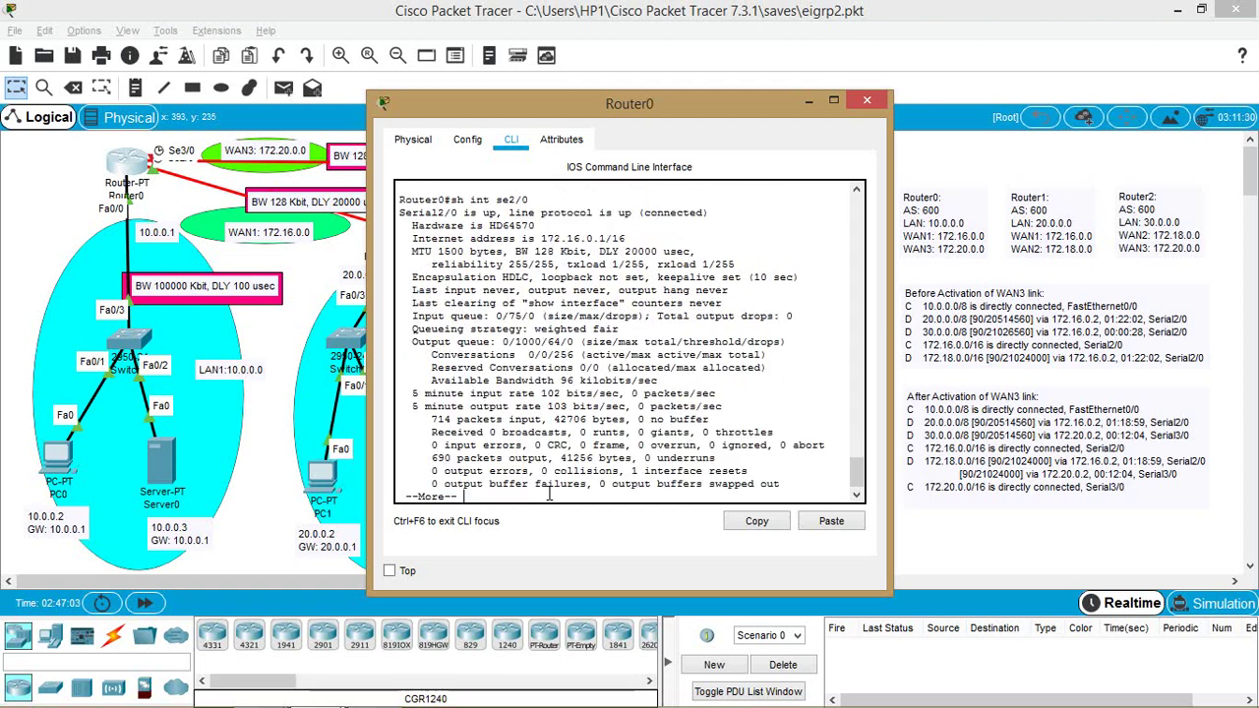
Check the bandwidth and delay values in the Serial2/0 details and close Router0's window
click(580, 252)
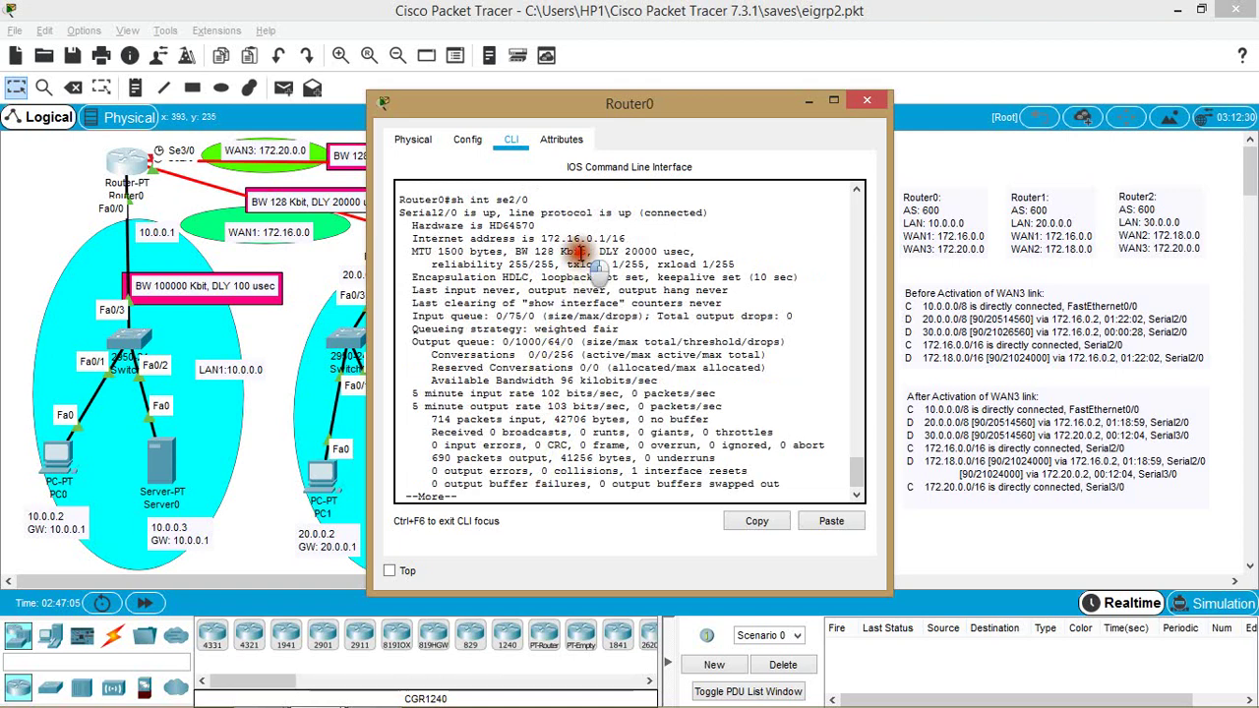
drag(579, 252, 536, 252)
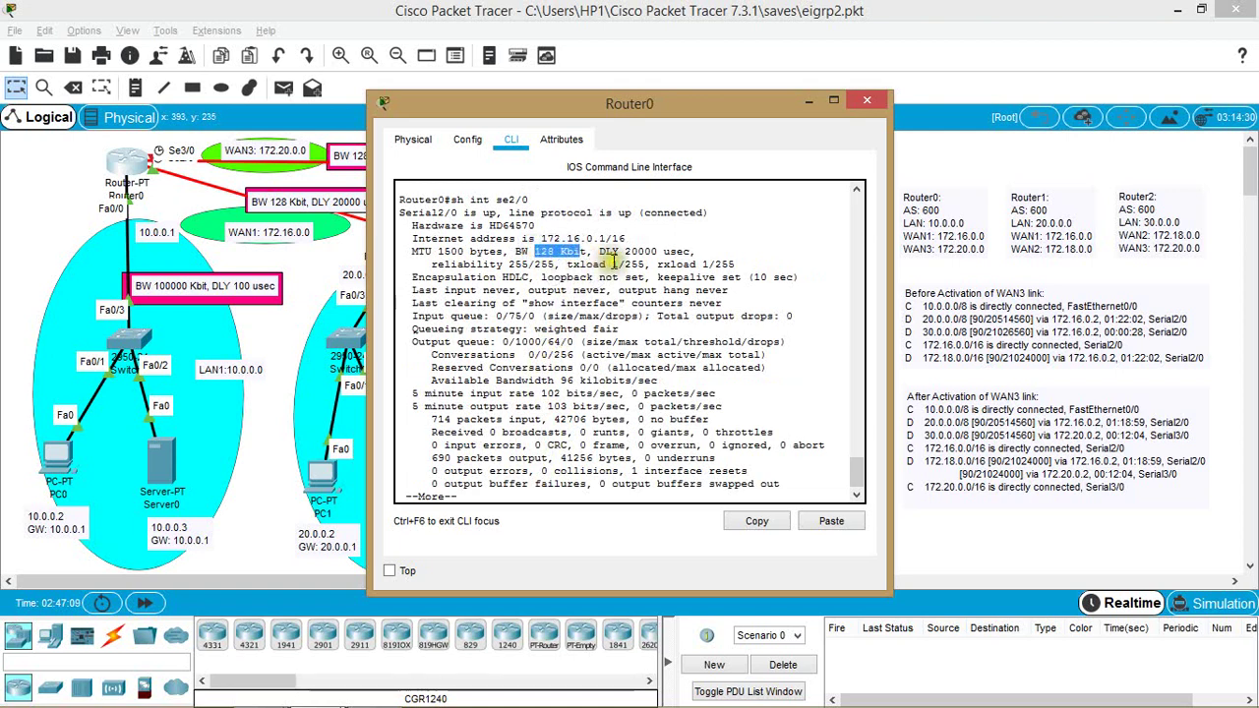
drag(659, 251, 625, 250)
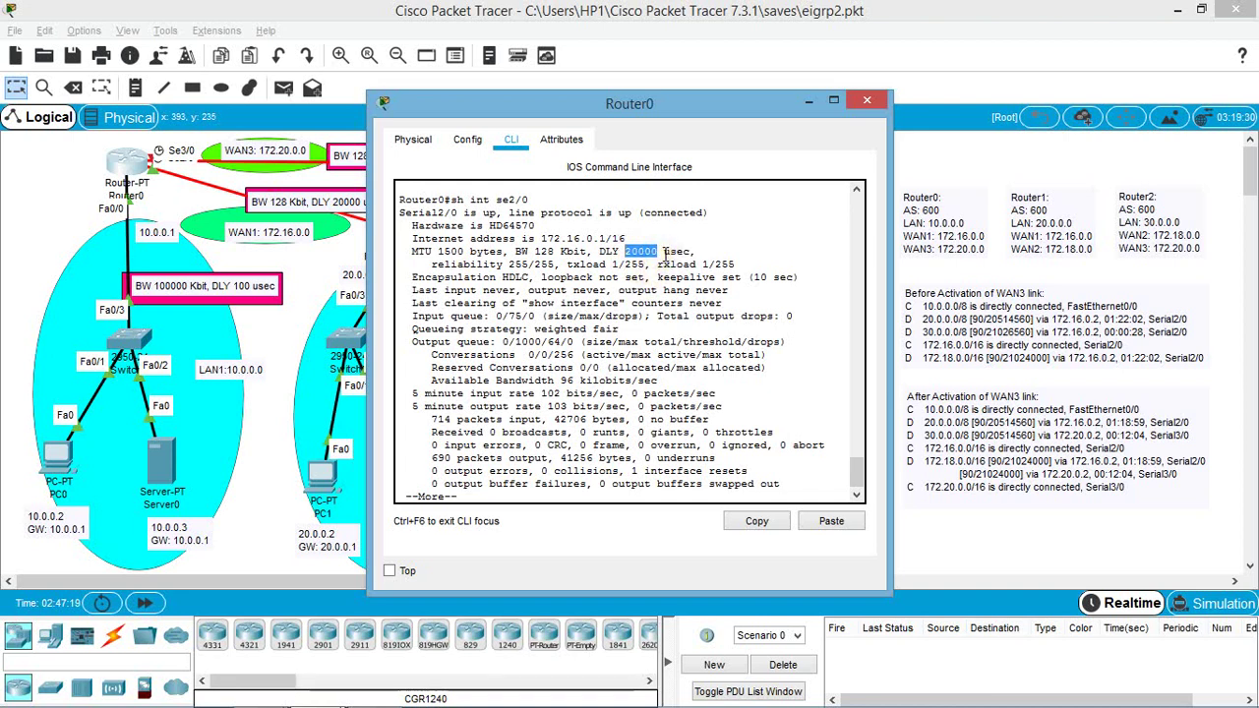
drag(663, 254, 626, 251)
drag(627, 250, 634, 247)
click(863, 102)
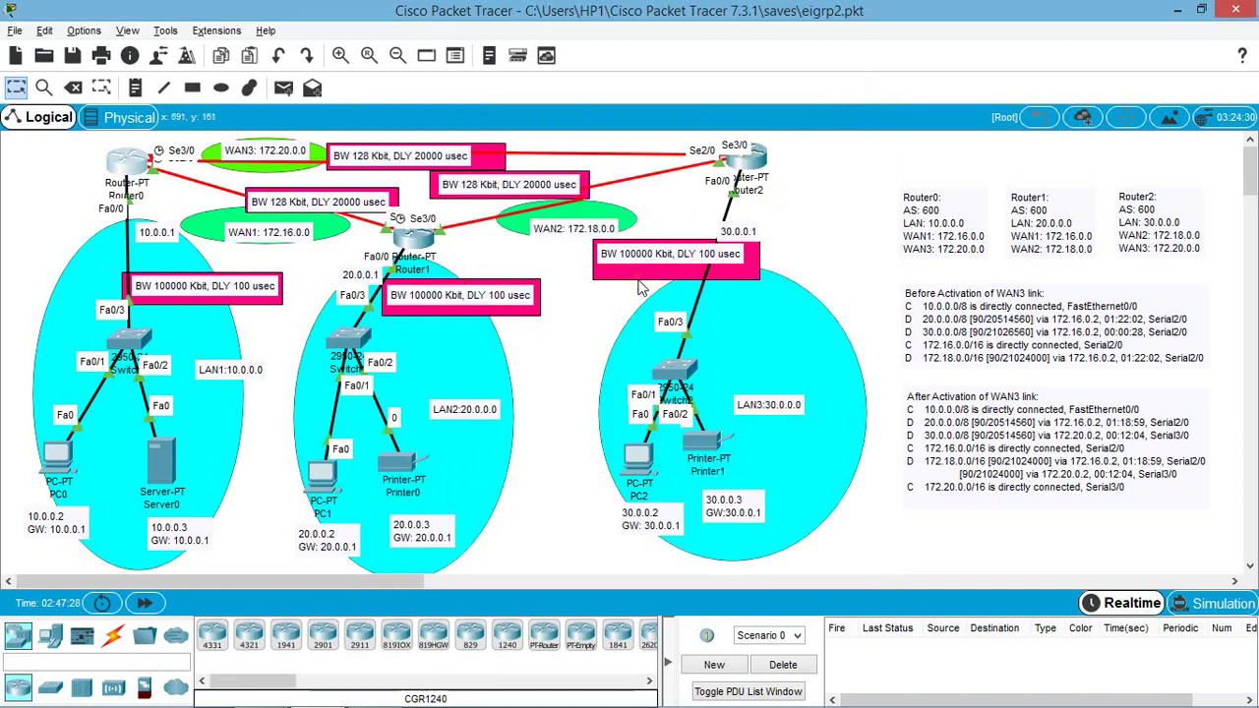
Reopen Router0's command line, finish the interface listing and display the EIGRP topology table
click(139, 169)
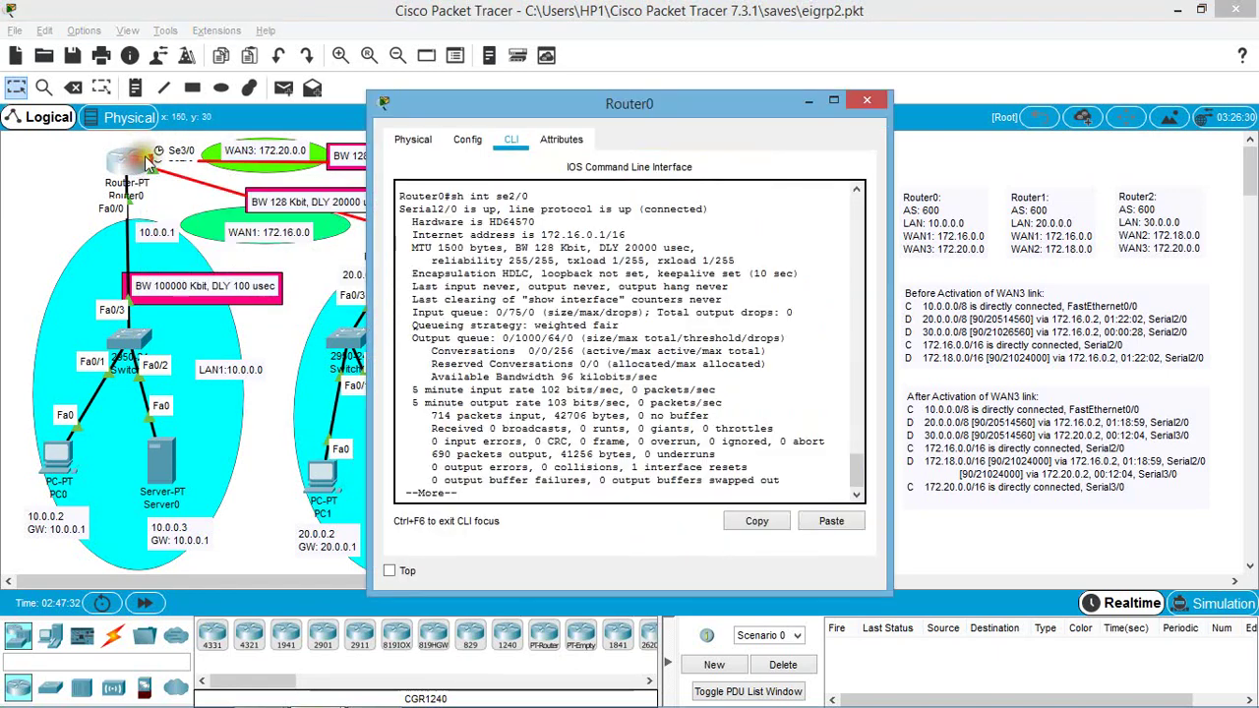
key(space)
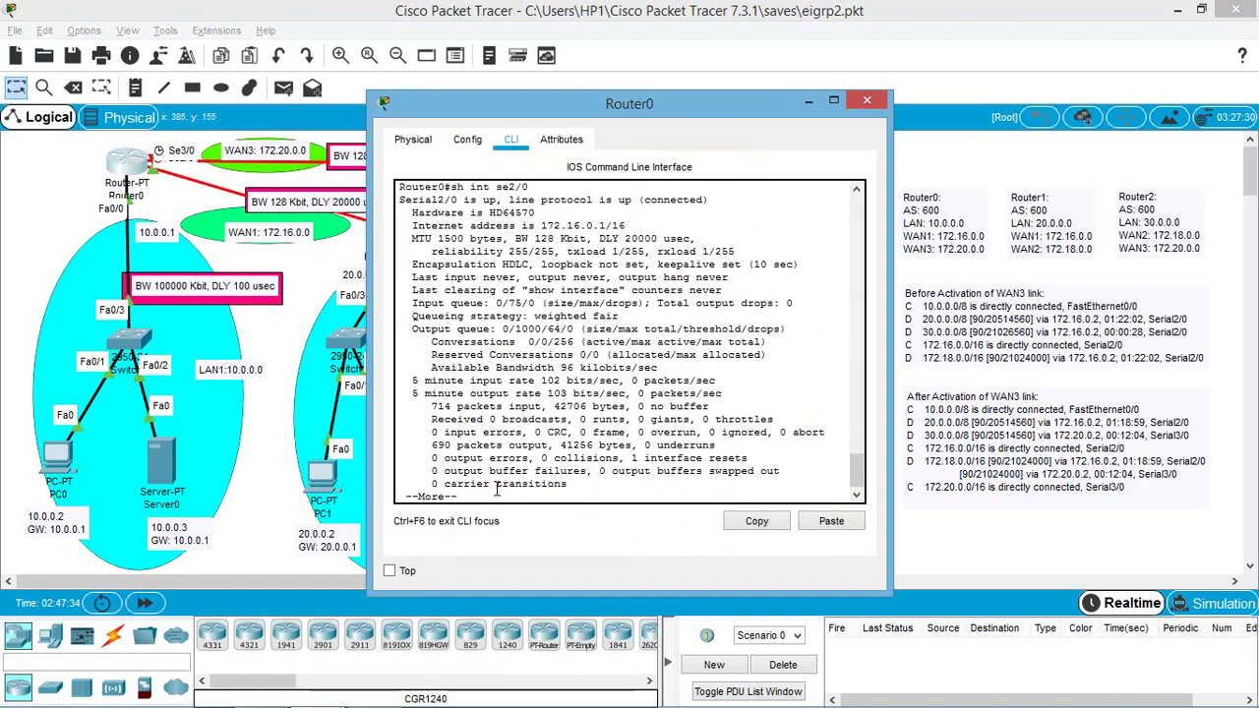
key(Return)
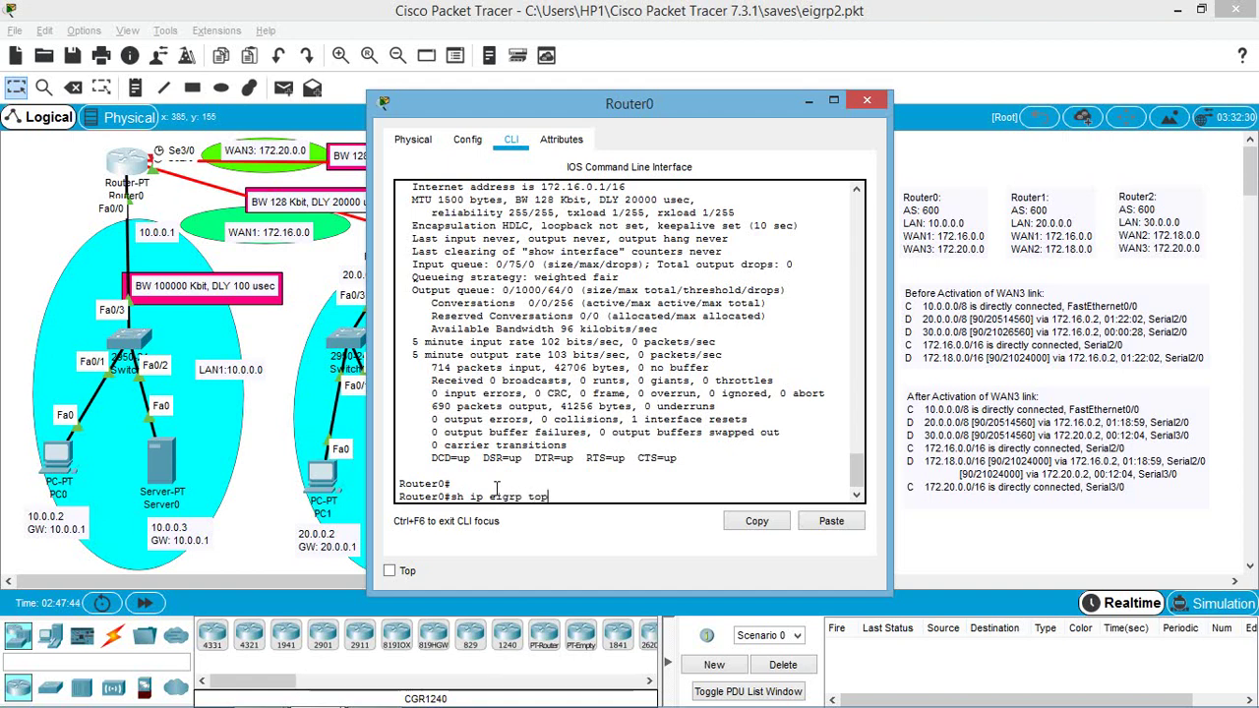
key(Tab)
key(Return)
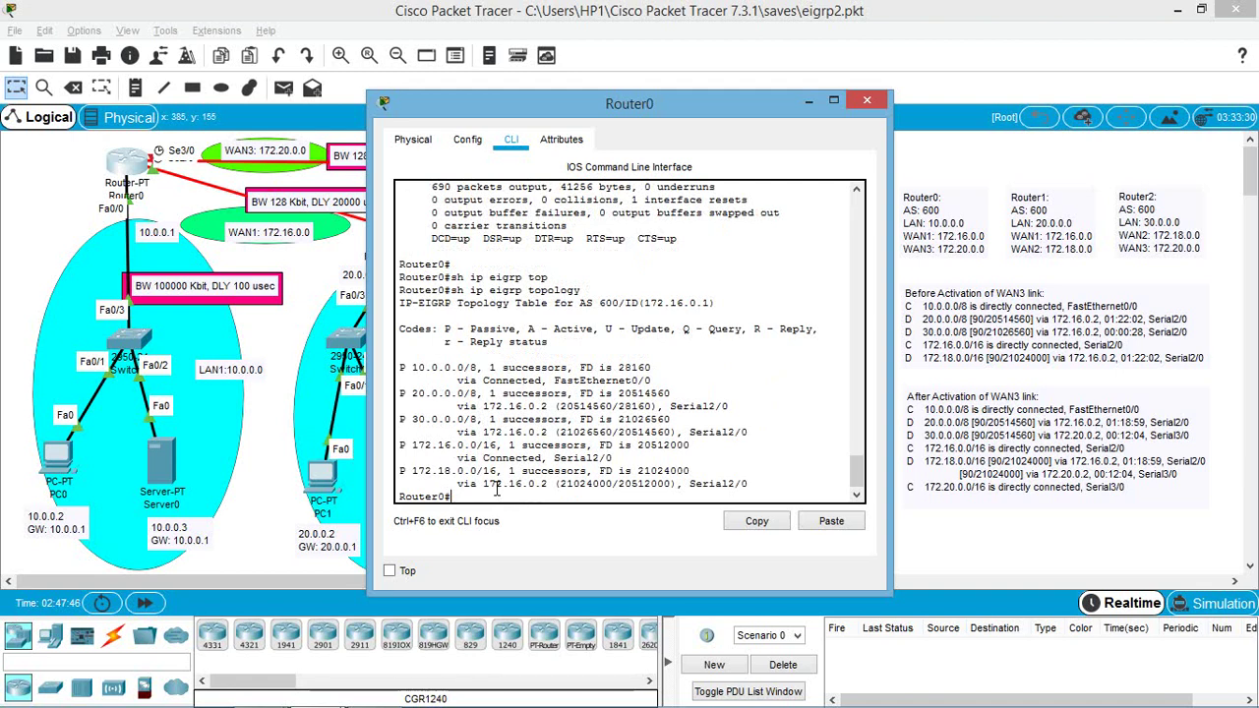
Examine the successor and feasible distance of the 10.0.0.0/8 entry and the entries below it in Router0's EIGRP topology table
click(404, 368)
drag(568, 368, 485, 368)
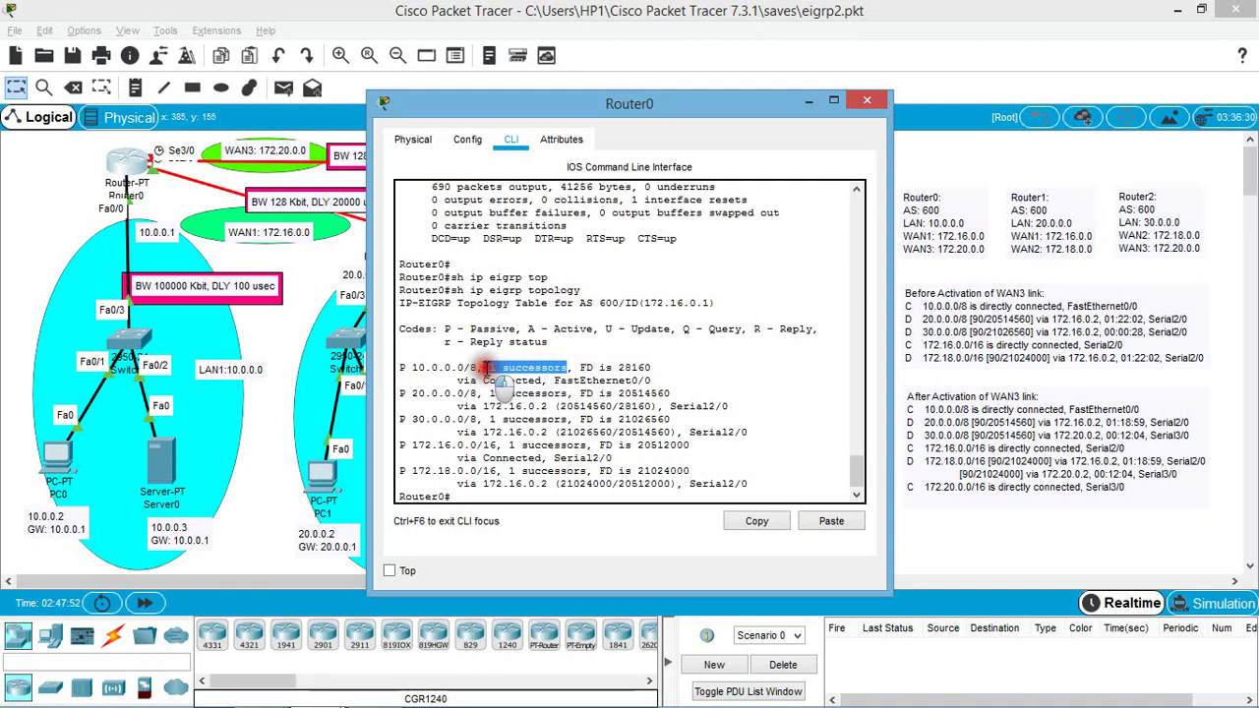
click(644, 364)
drag(644, 366, 578, 368)
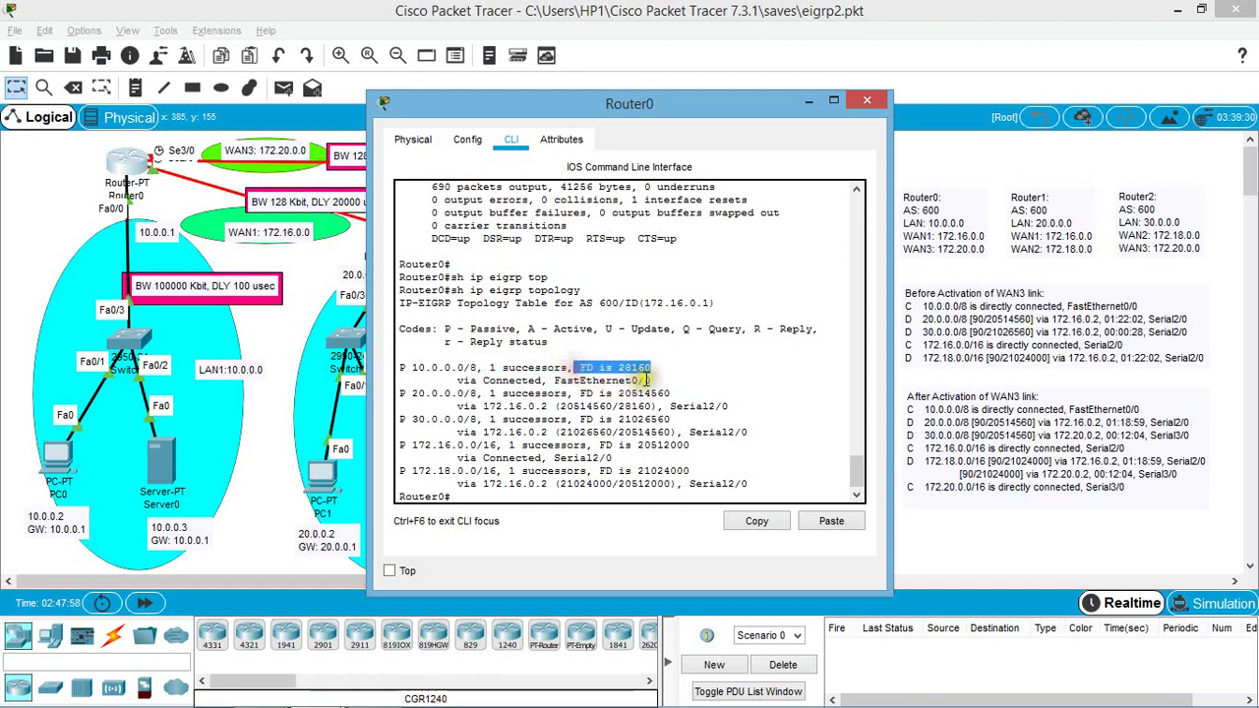
drag(425, 368, 732, 464)
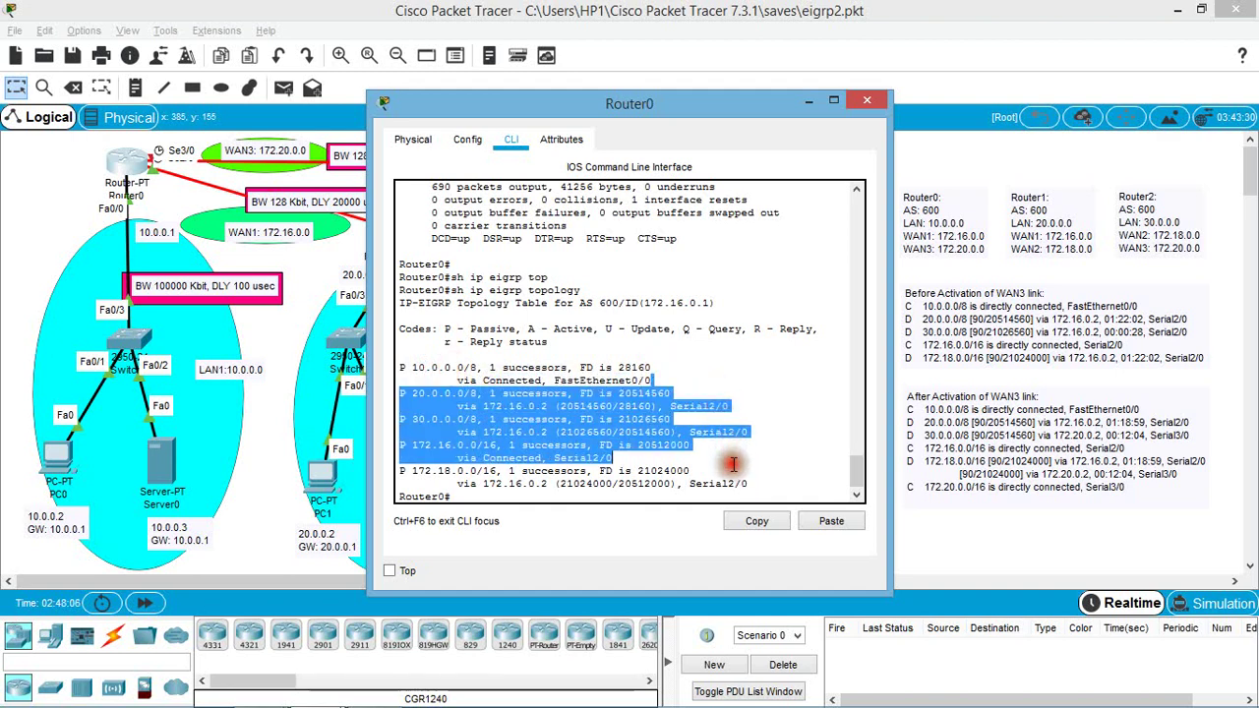
click(735, 460)
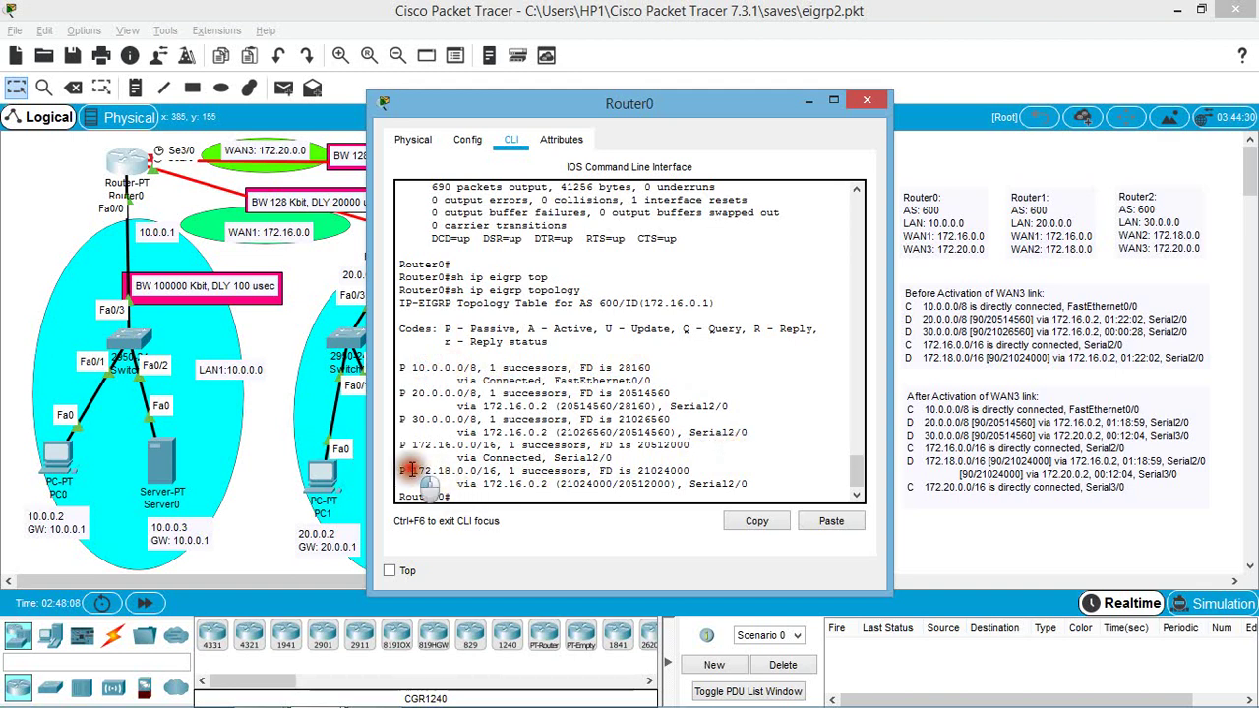
Examine the successor, feasible distance, next hop and metrics of the 172.18.0.0/16 topology entry and close Router0's window
drag(412, 470, 460, 476)
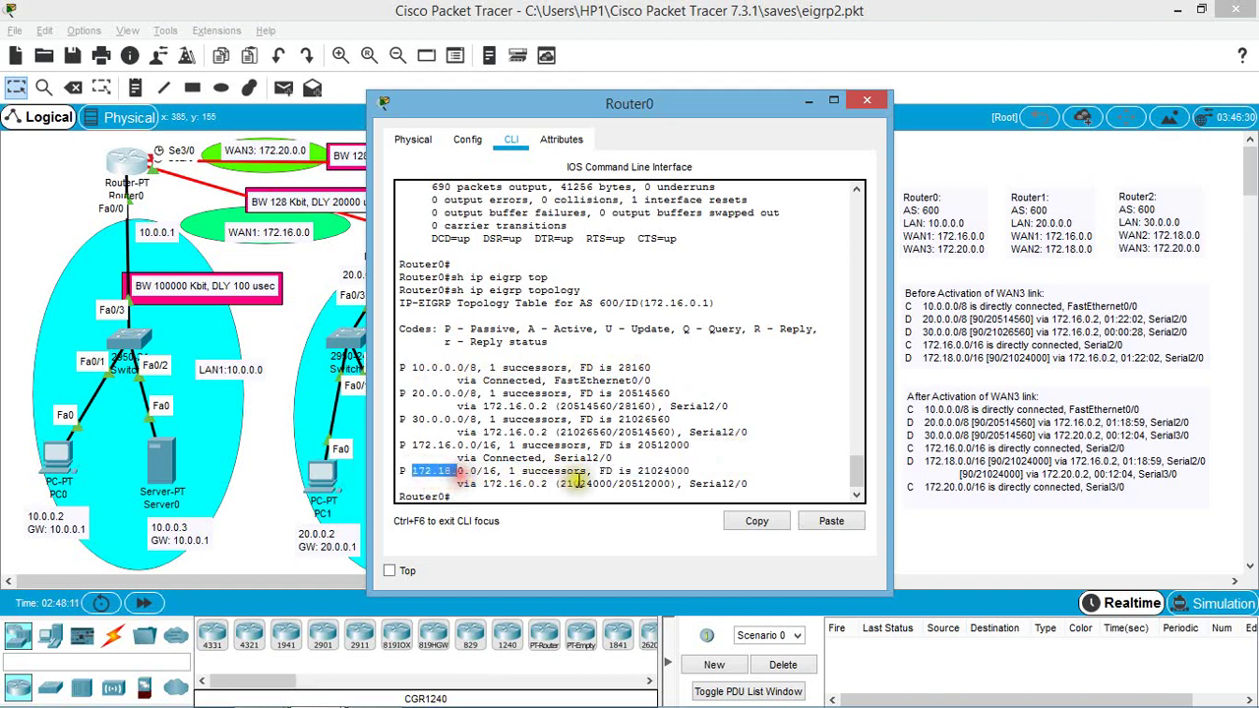
drag(587, 472, 570, 473)
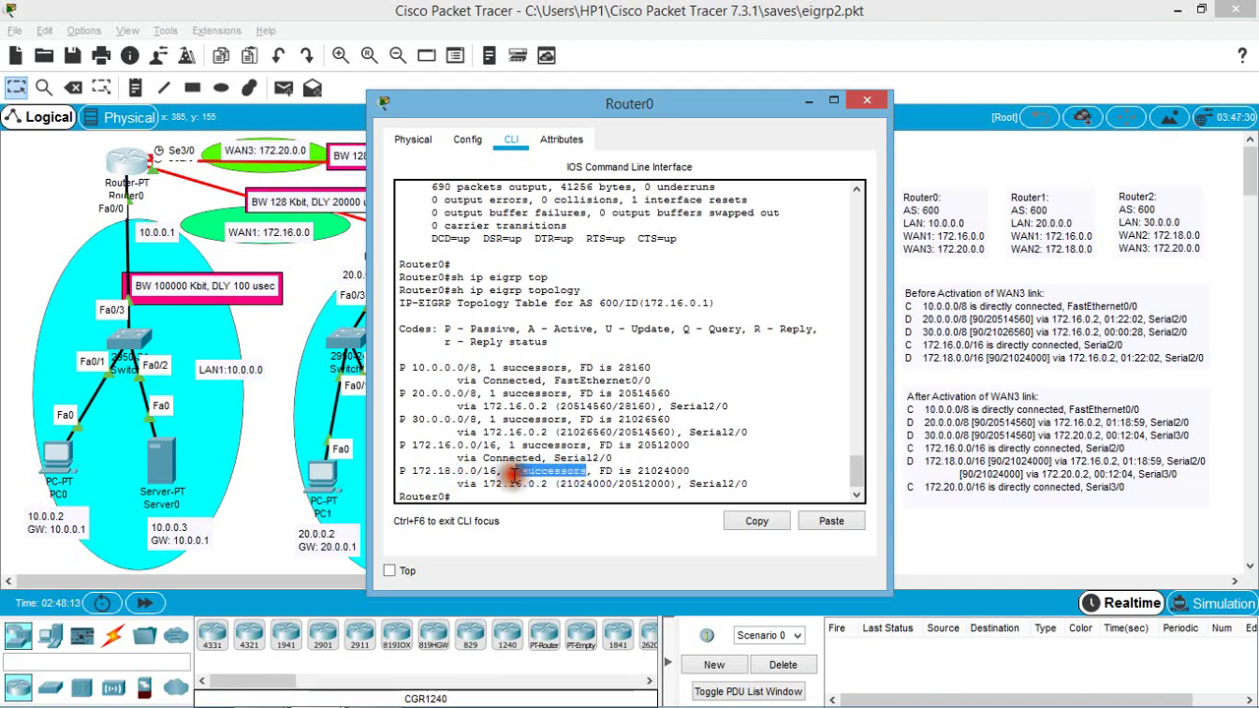
click(701, 472)
drag(701, 473, 619, 472)
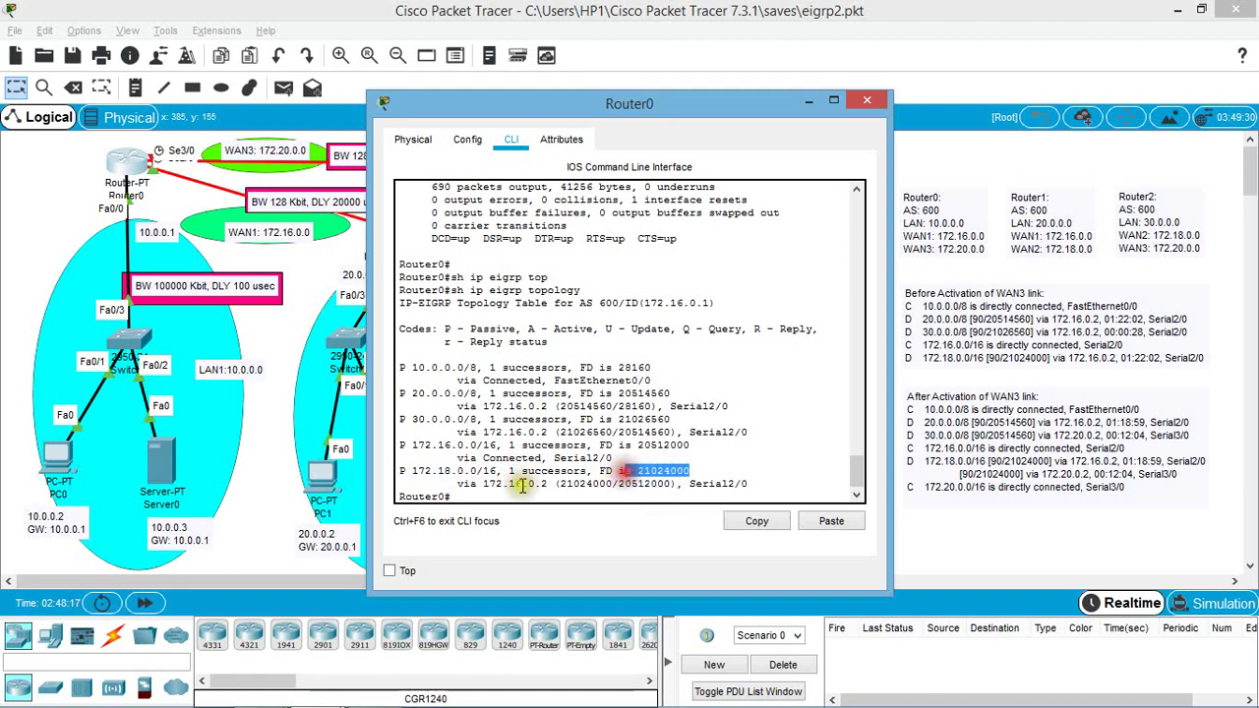
drag(547, 484, 508, 484)
drag(752, 484, 566, 484)
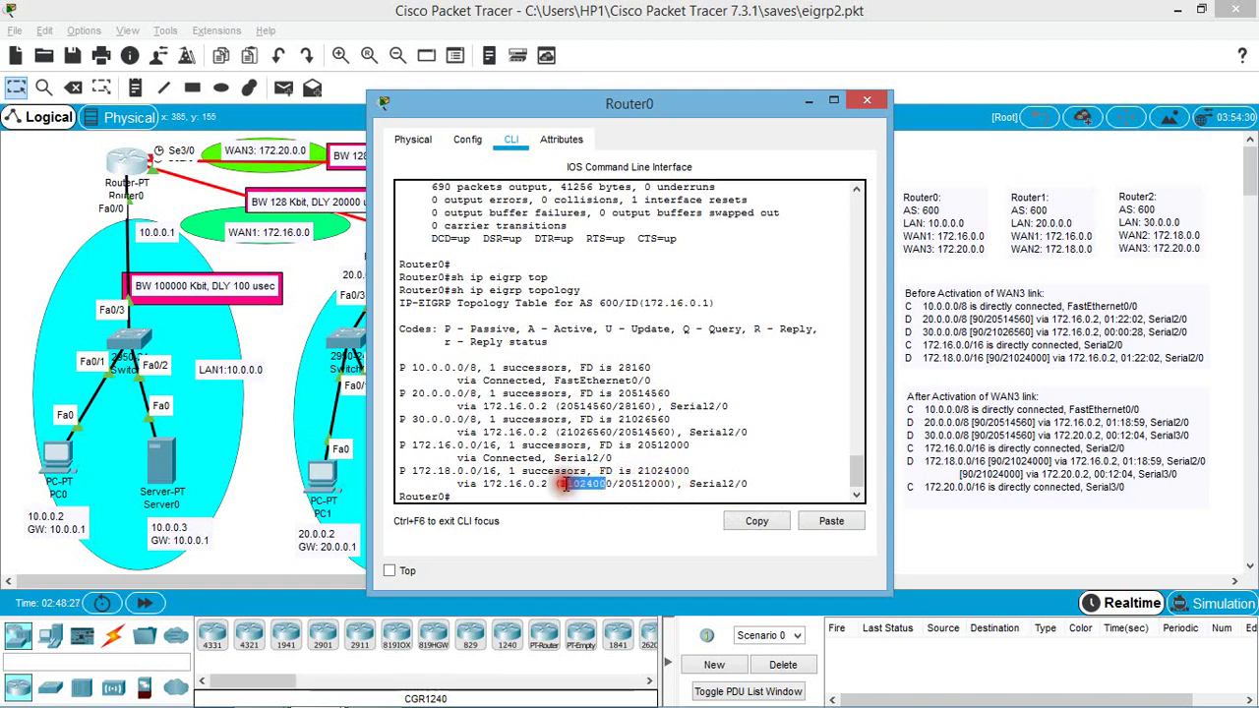
drag(672, 483, 614, 484)
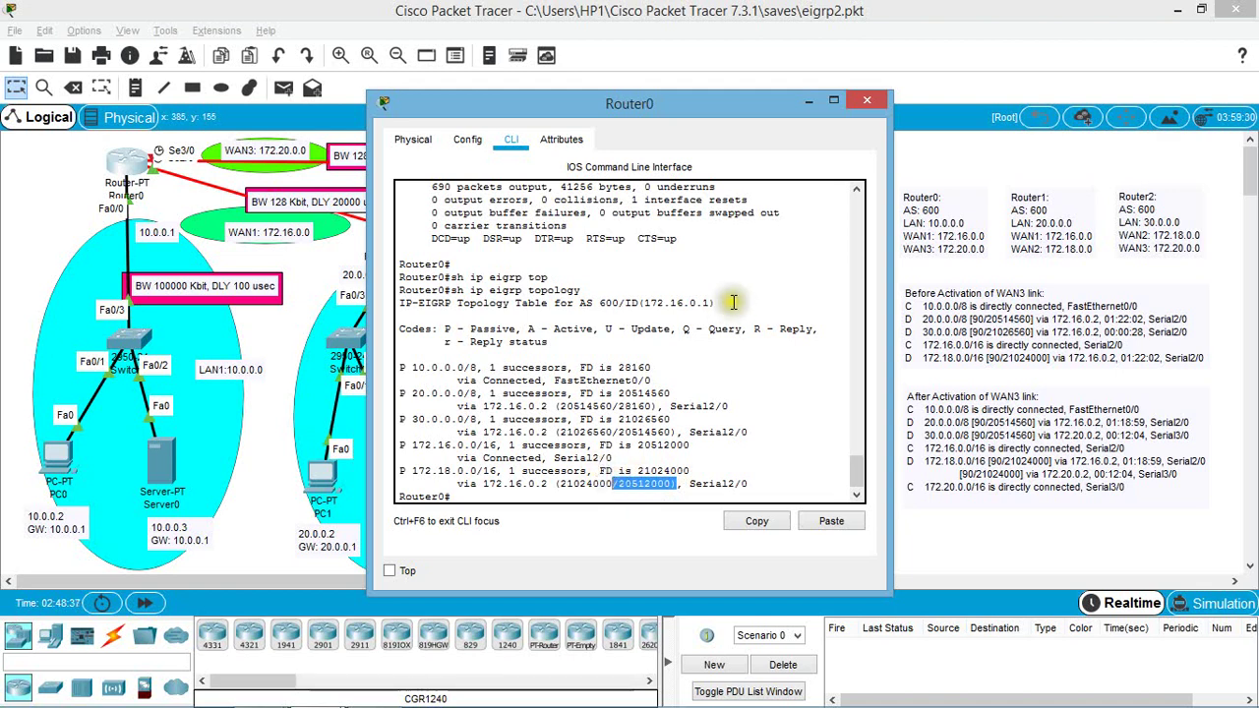
click(860, 101)
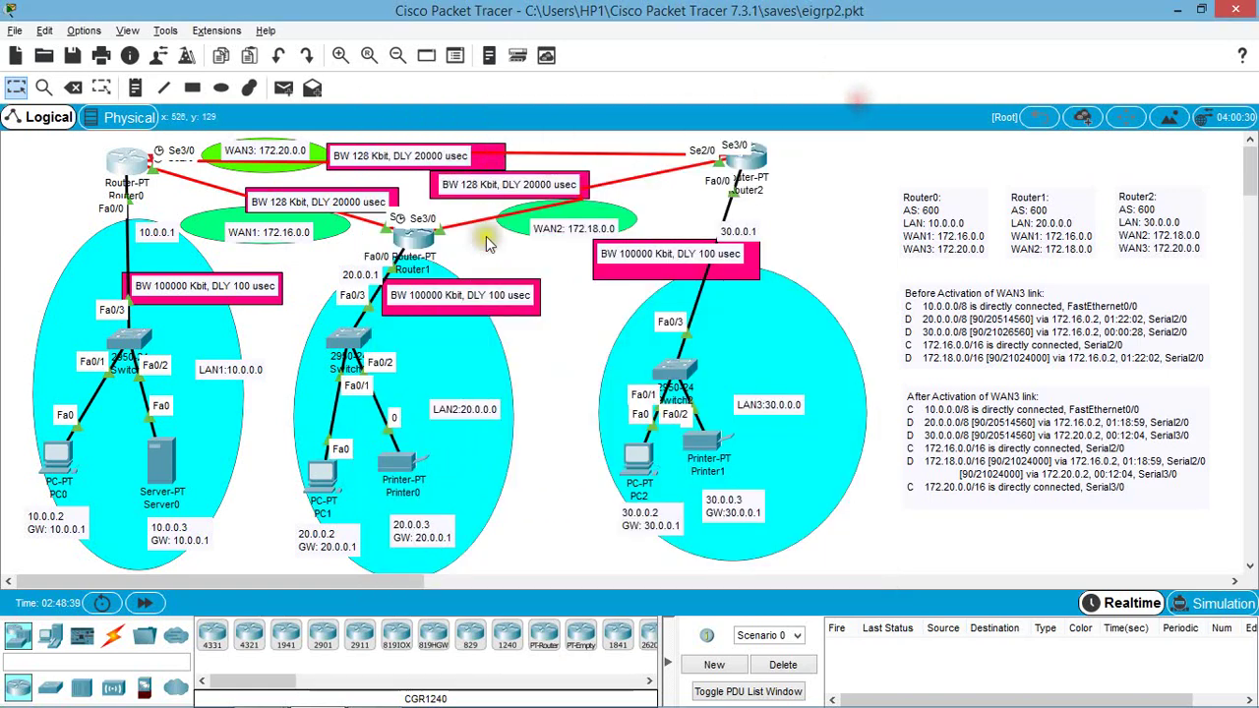
Turn on the port status of Router0's Serial3/0 interface and close its window
click(136, 165)
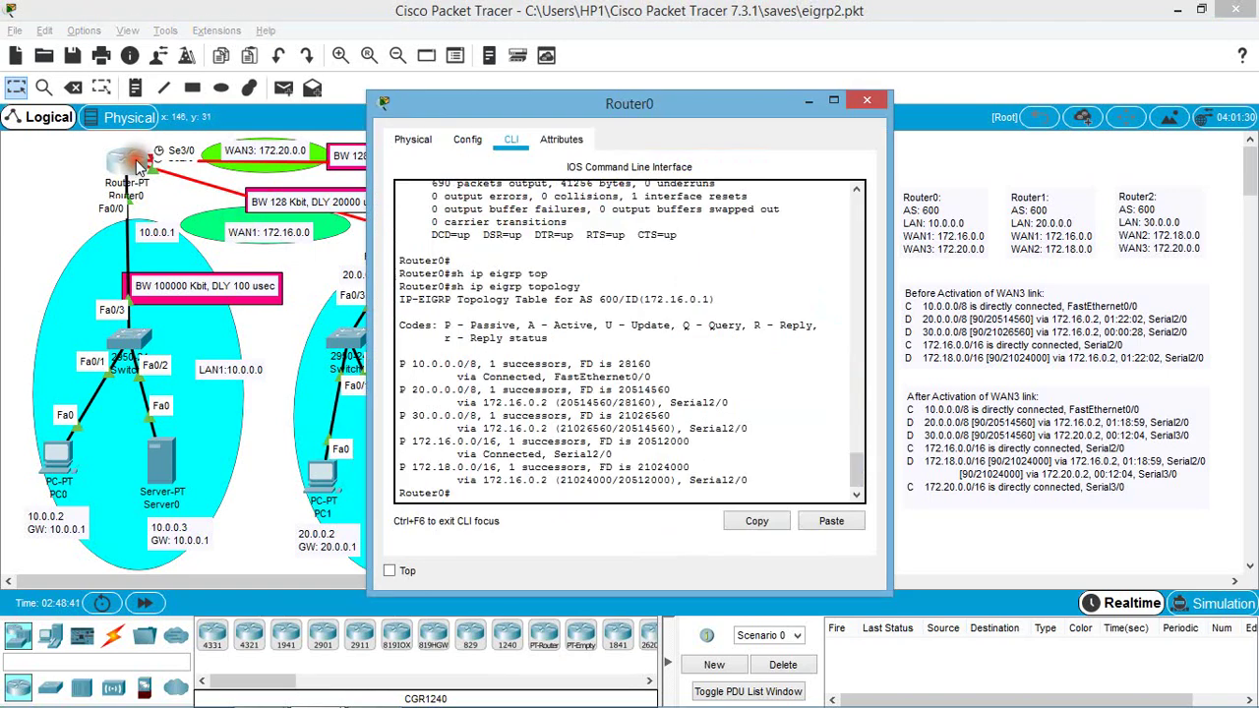
click(479, 146)
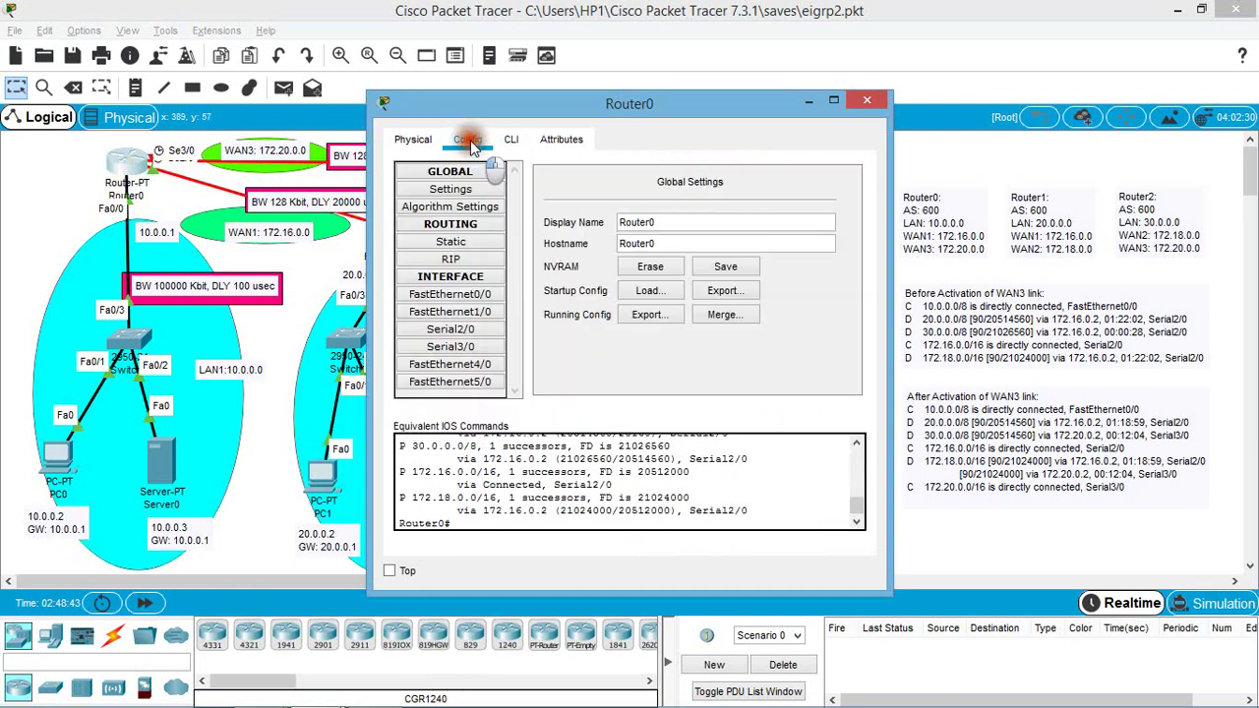
click(478, 349)
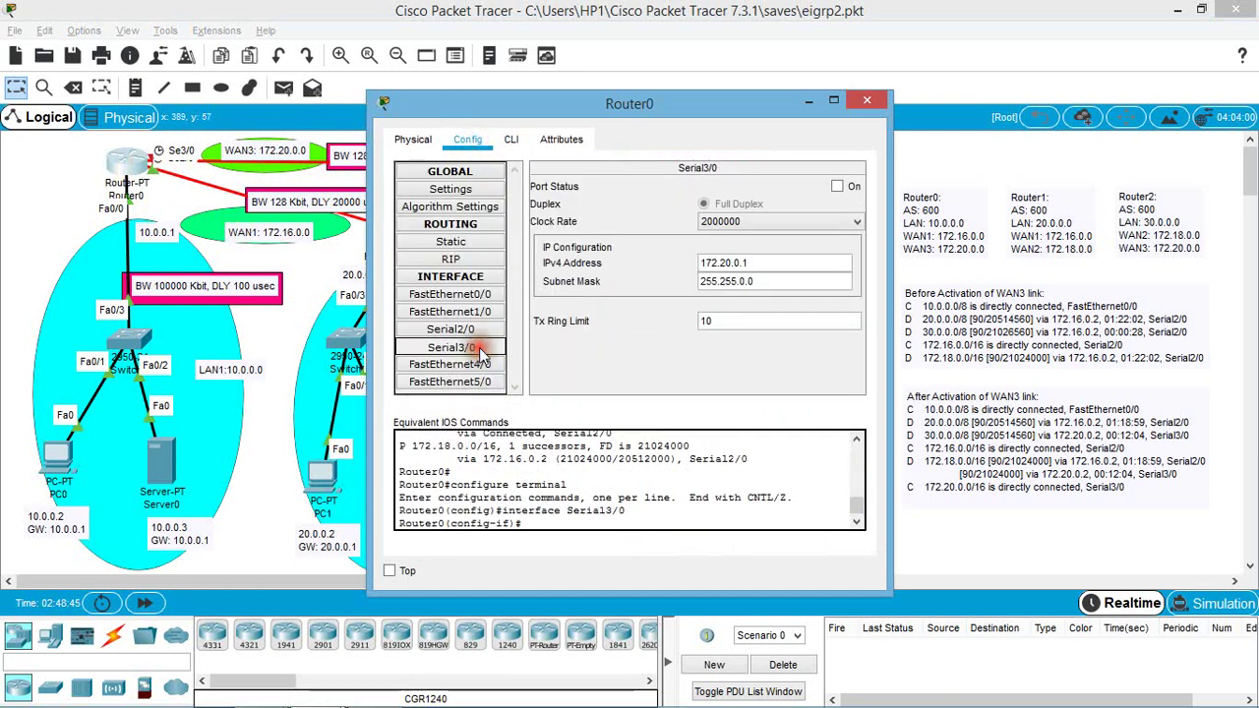
click(837, 187)
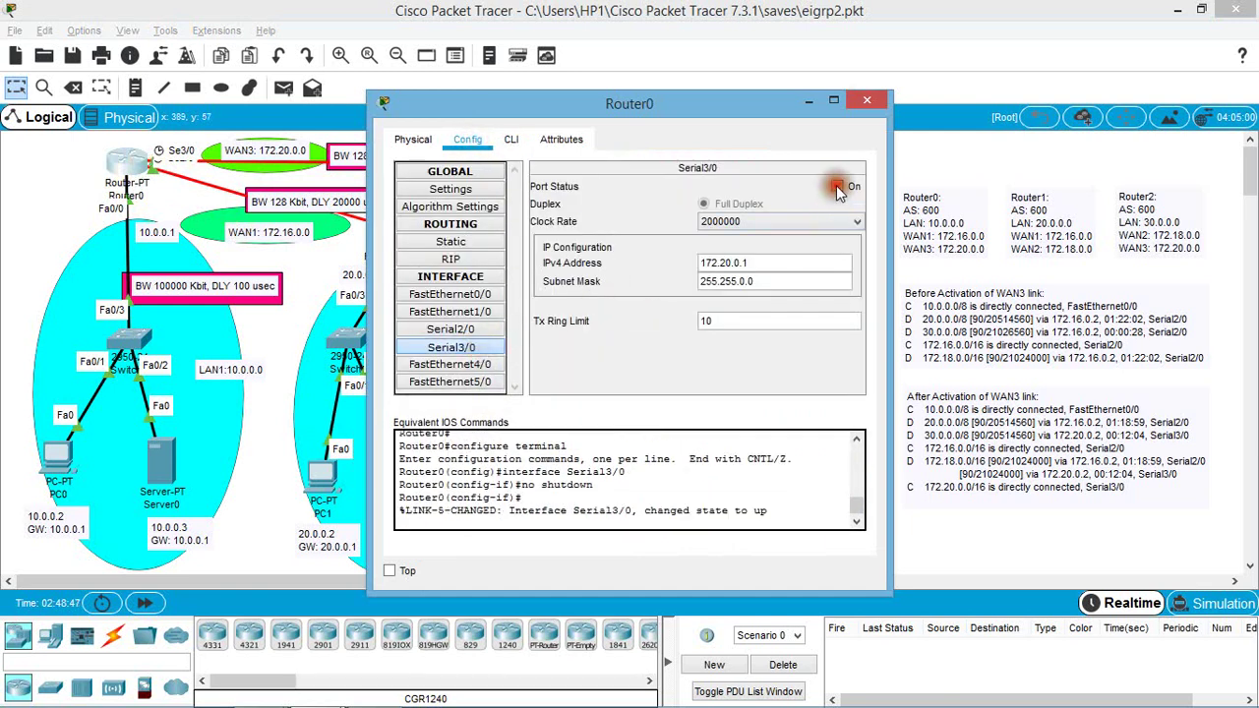
click(871, 102)
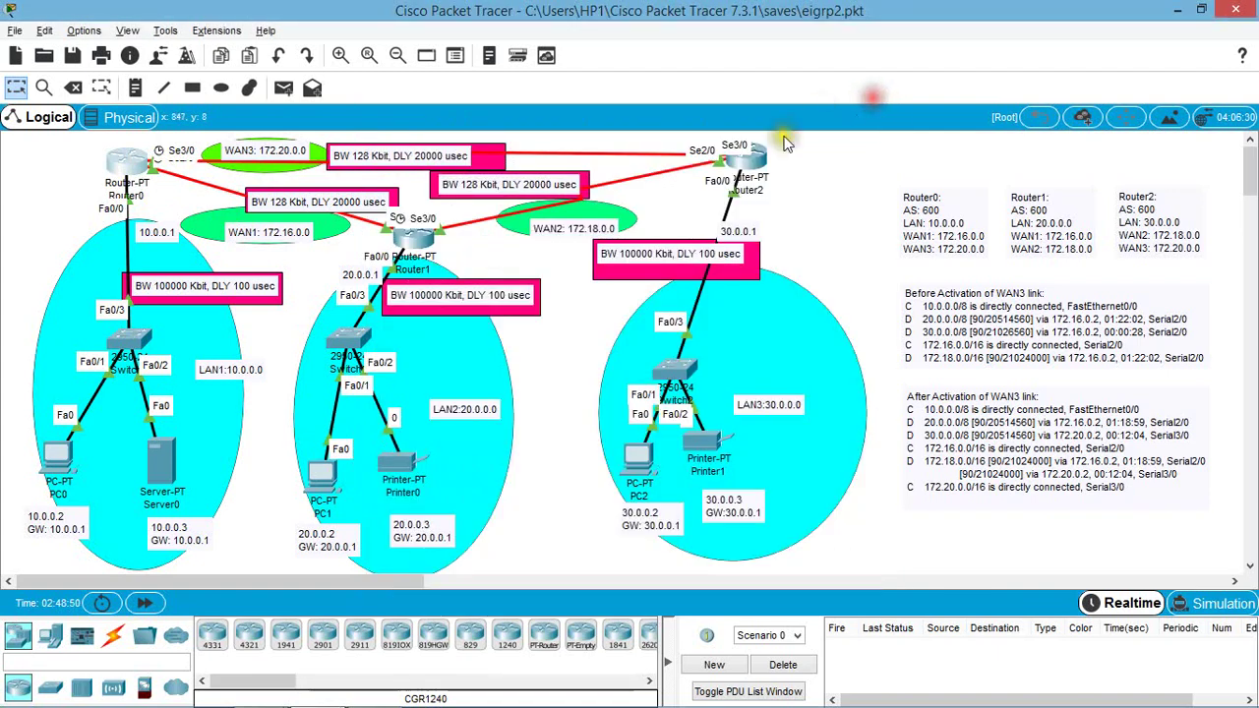
Open Router2's command line, enable interface Serial3/0 with no shut and minimize the window
click(747, 167)
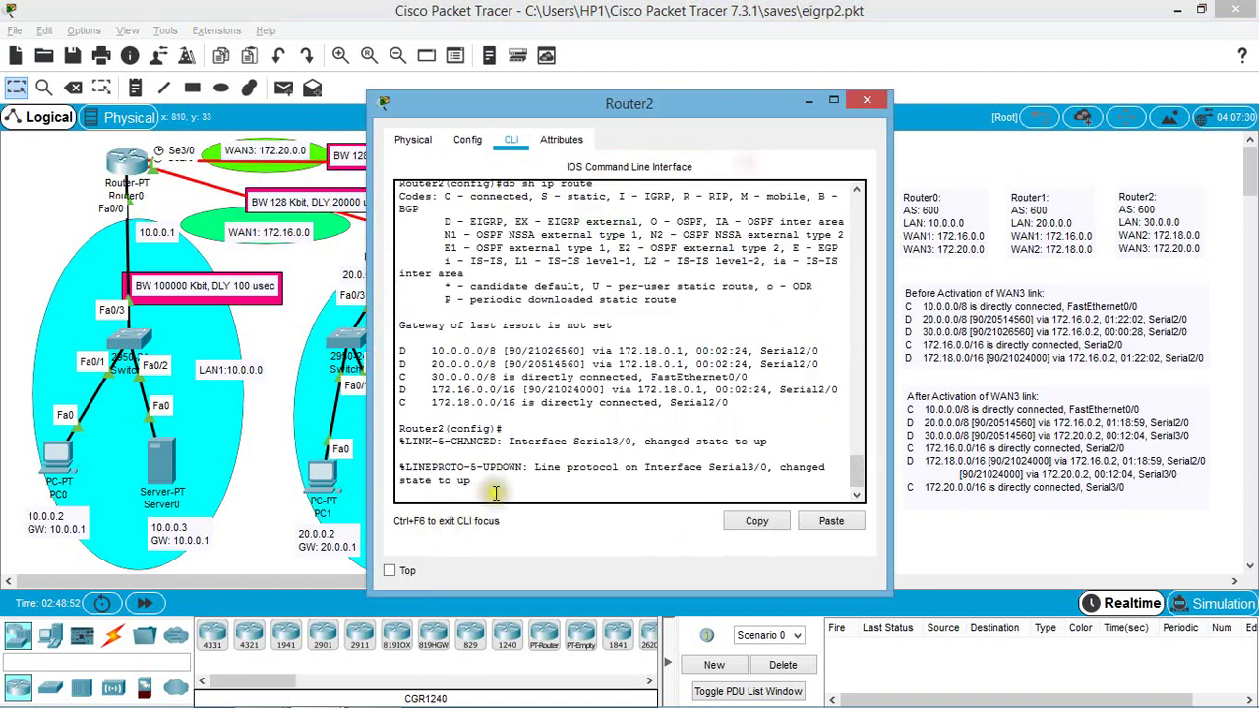
key(Return)
key(Return)
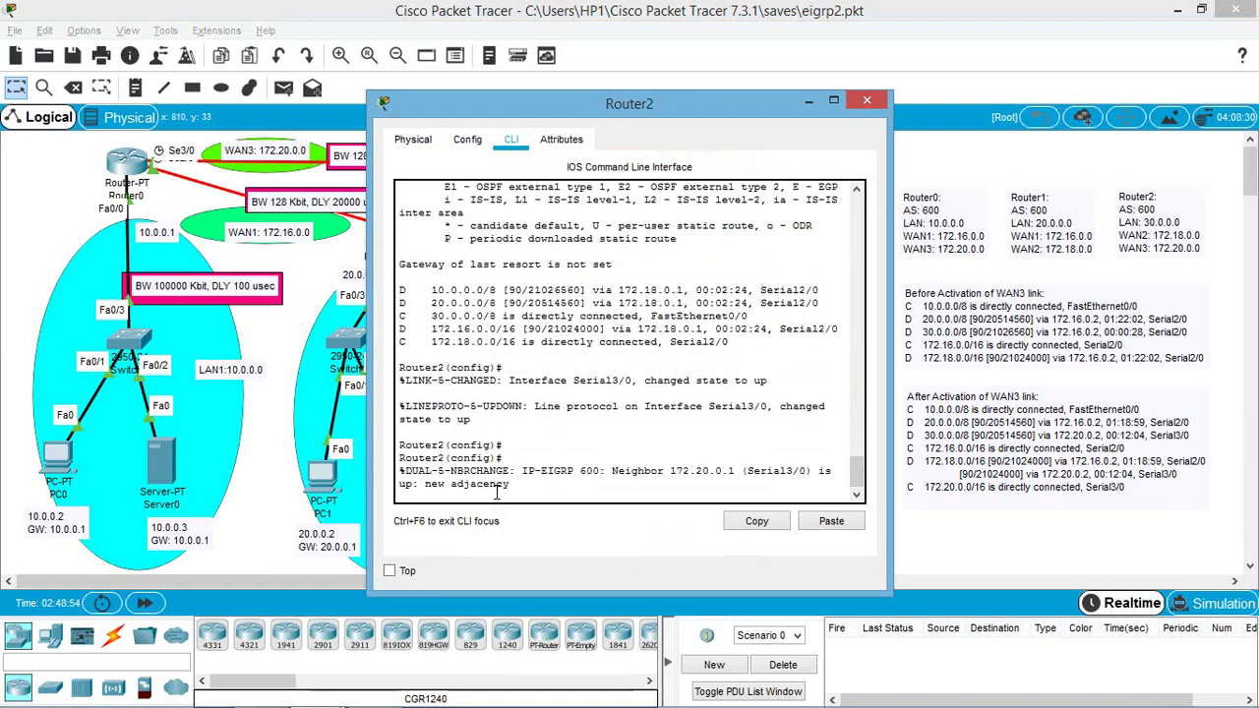
key(Return)
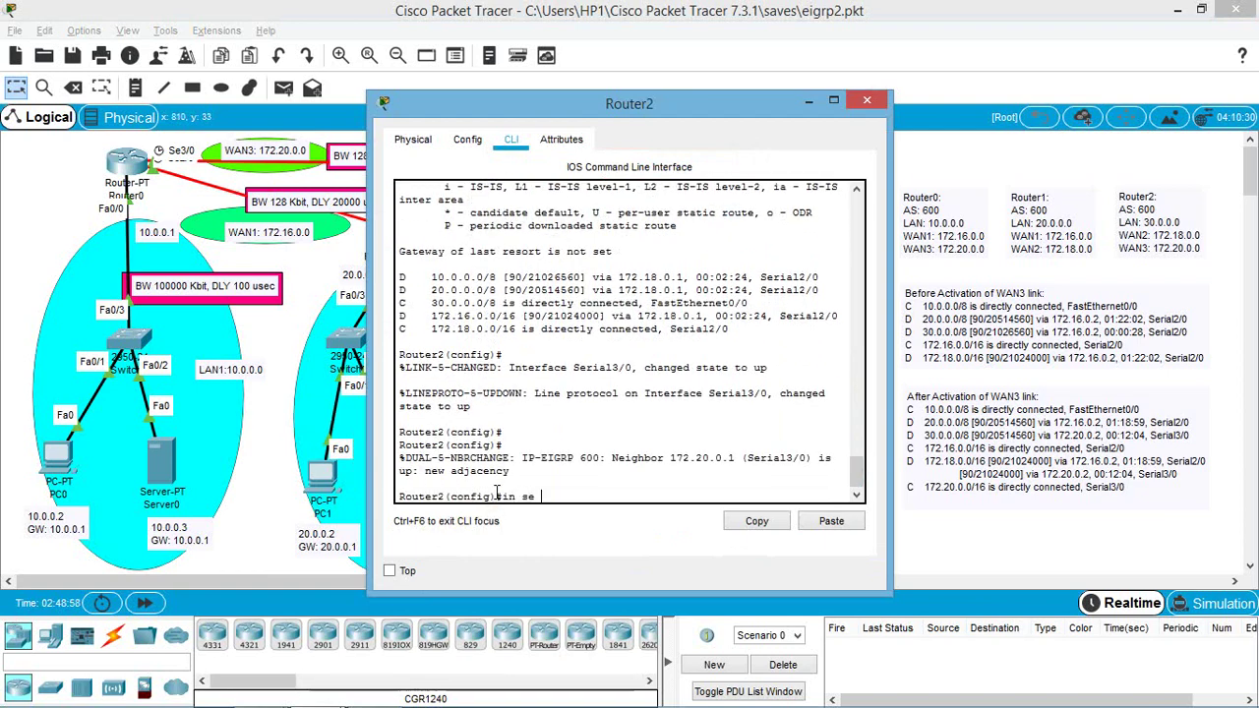
text(in se 3/0)
key(Return)
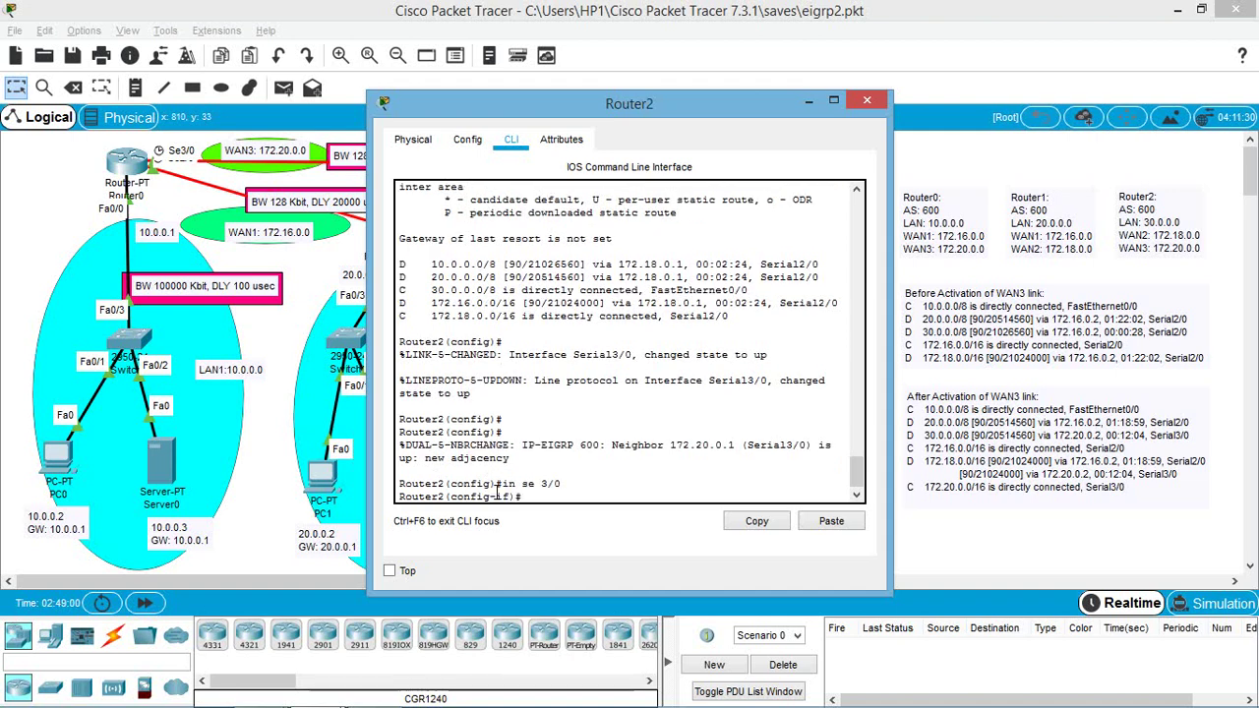
text(no shut)
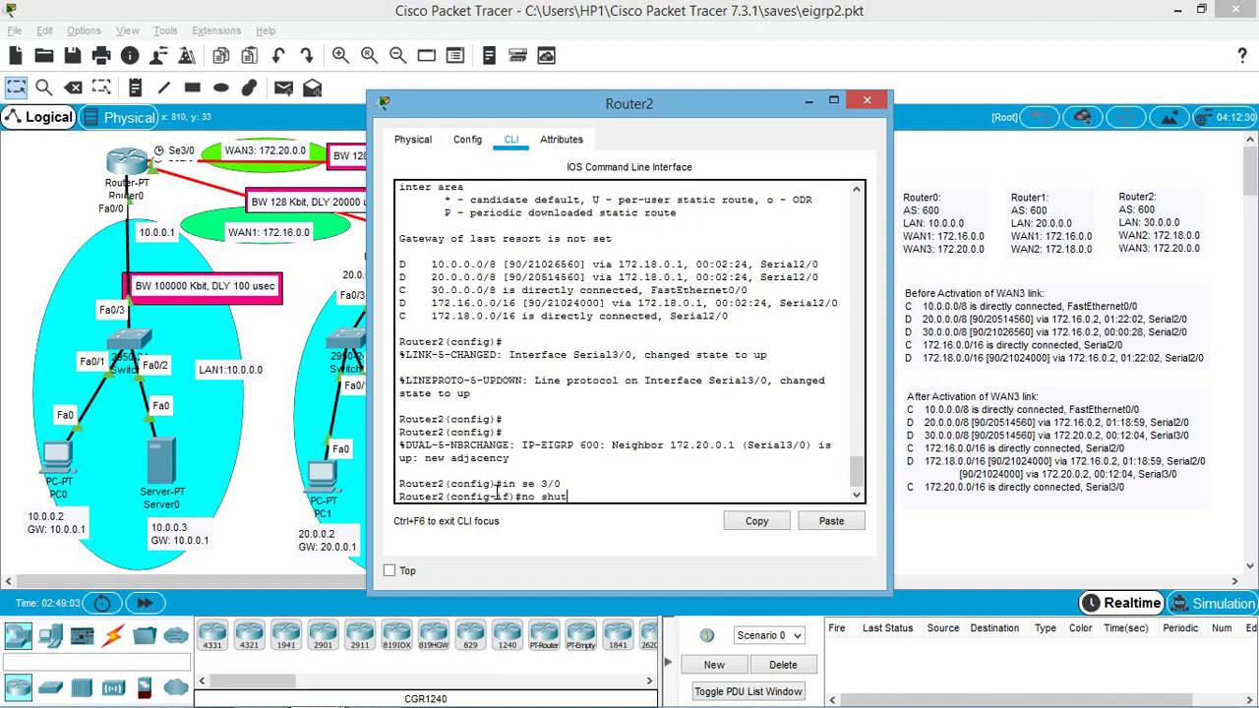
key(Return)
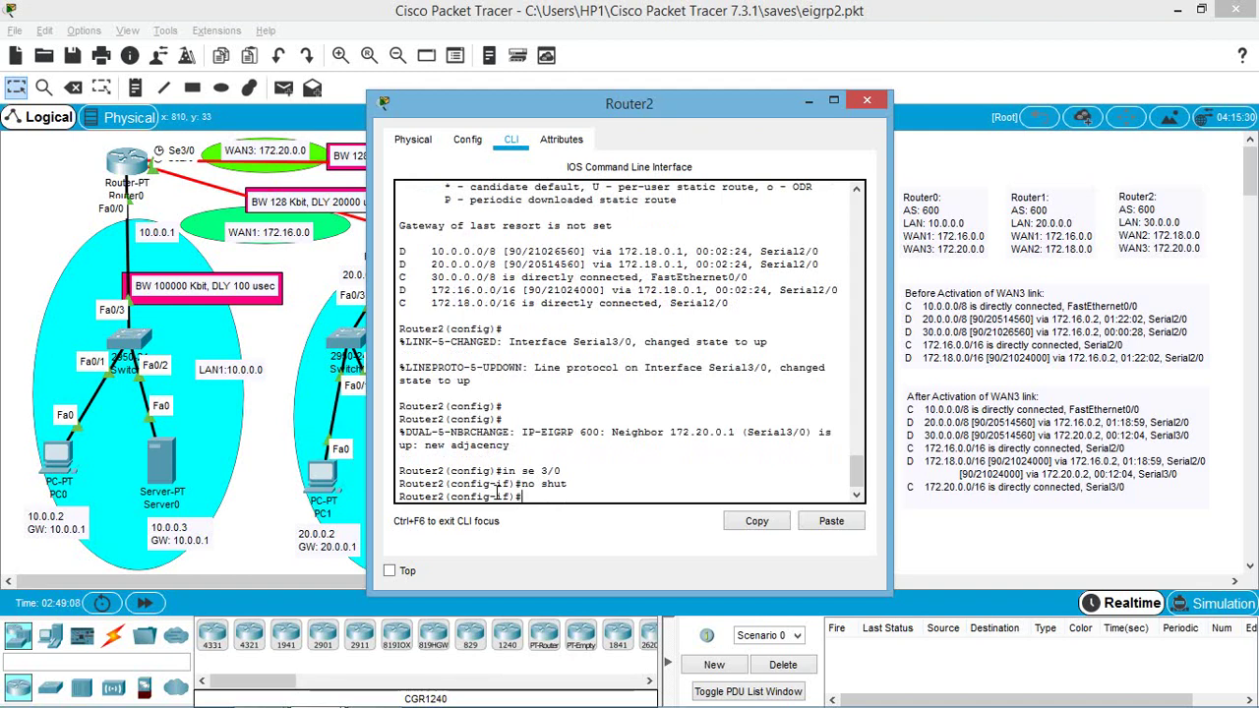
key(Return)
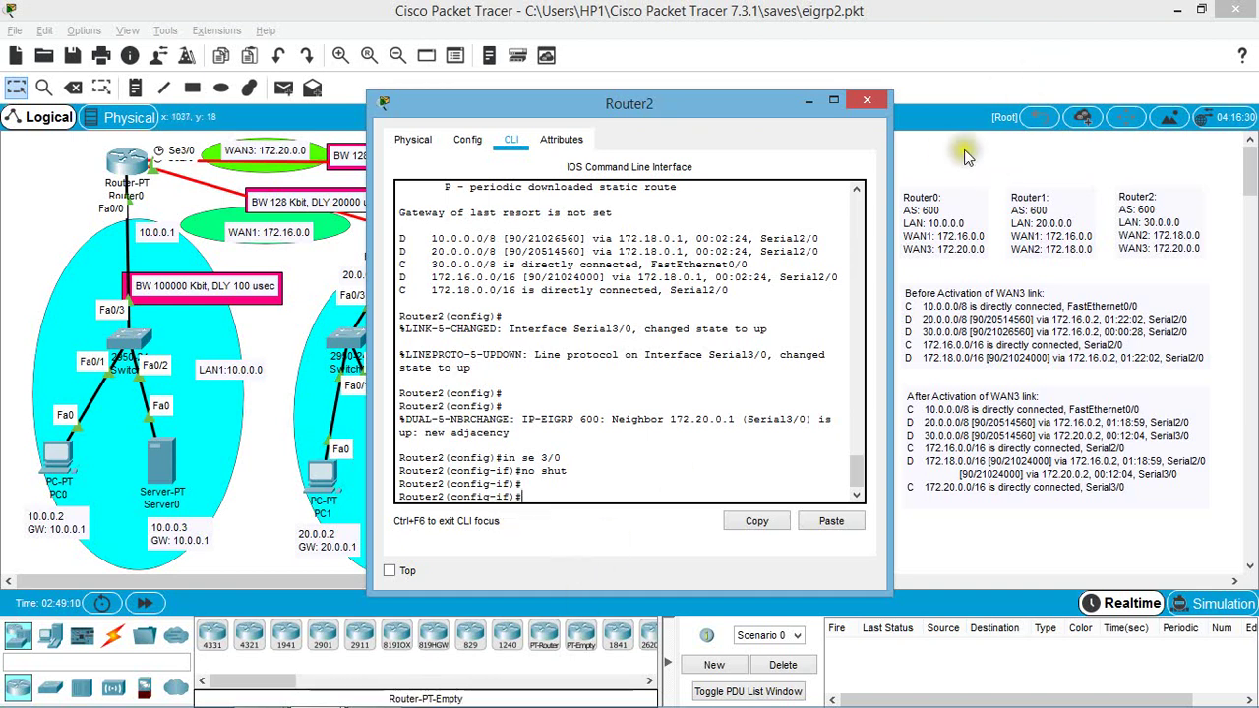
click(808, 104)
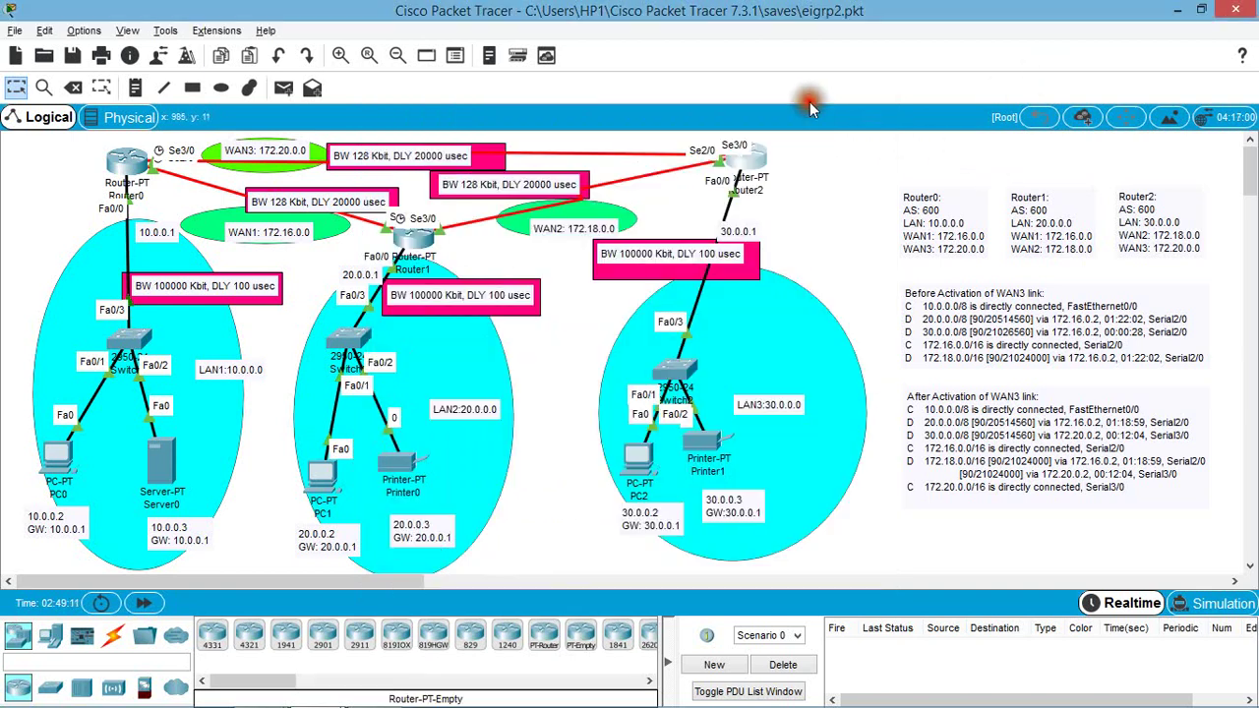
Issue no shut again on Router2's Serial3/0 and exit to global configuration mode
click(740, 155)
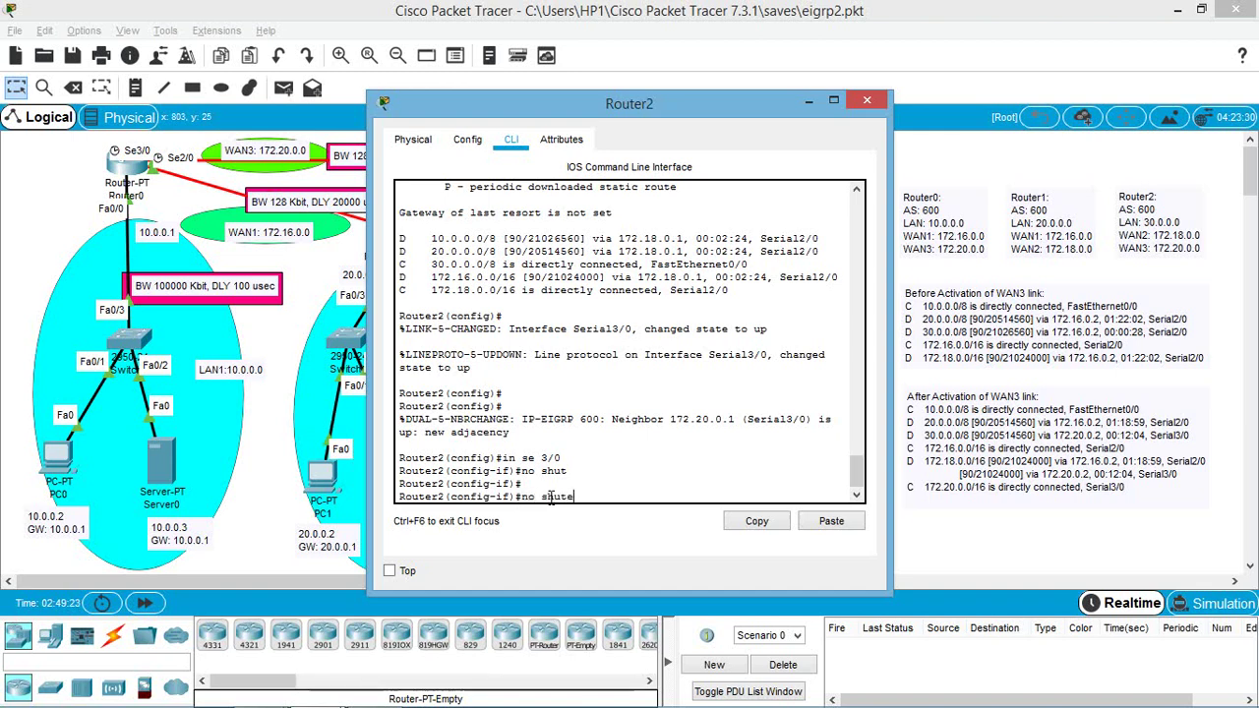
key(Return)
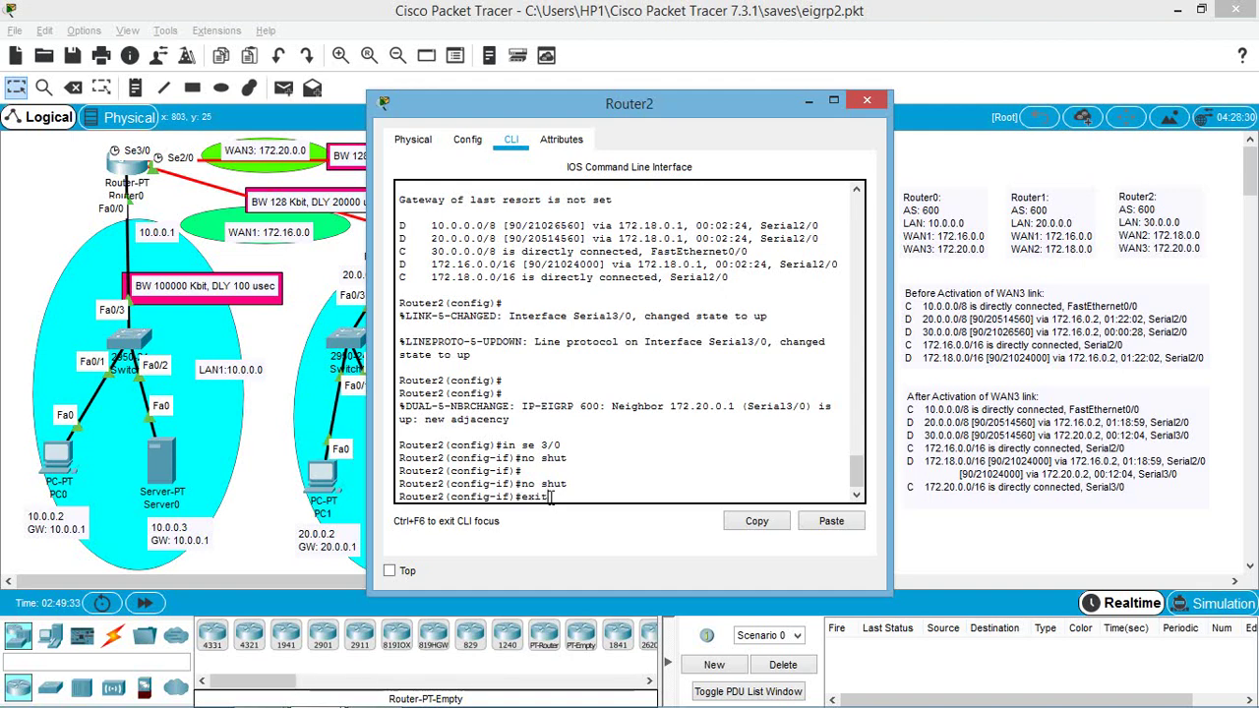
key(Return)
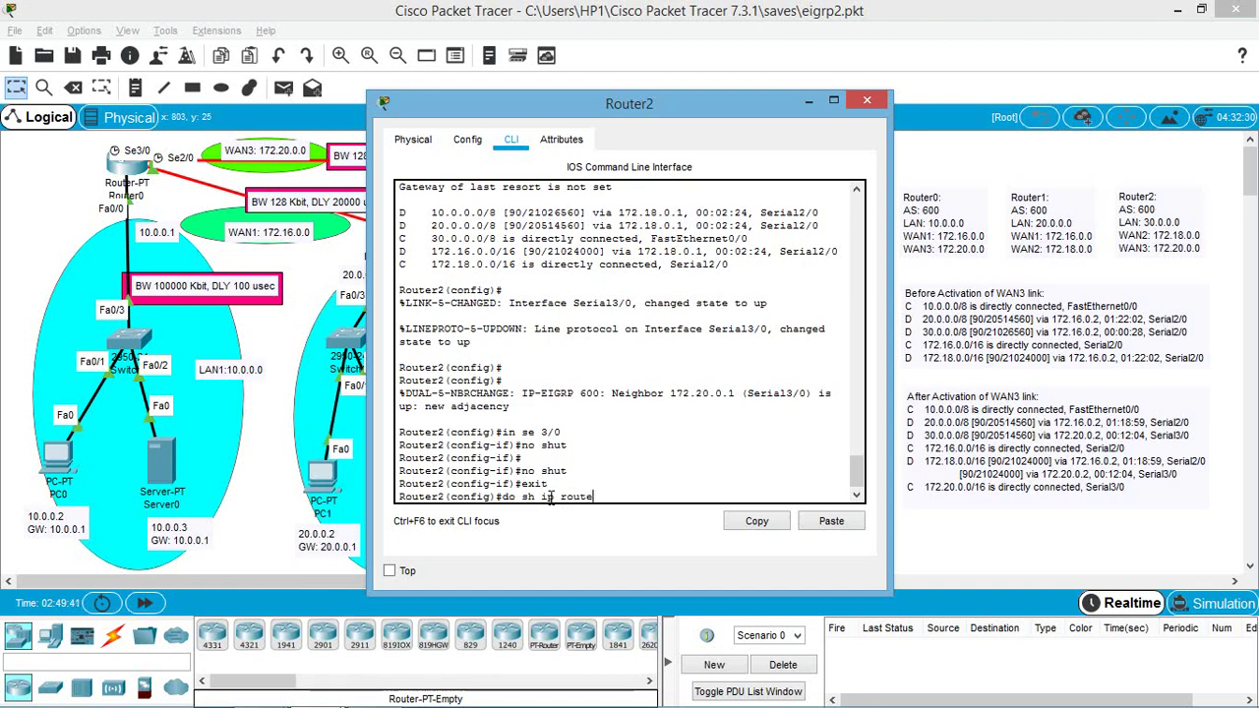
Display Router2's IP routing table, check the 172.16.0.0/16 and 10.0.0.0/8 routes, and close the window
text(do sh ip route)
key(Return)
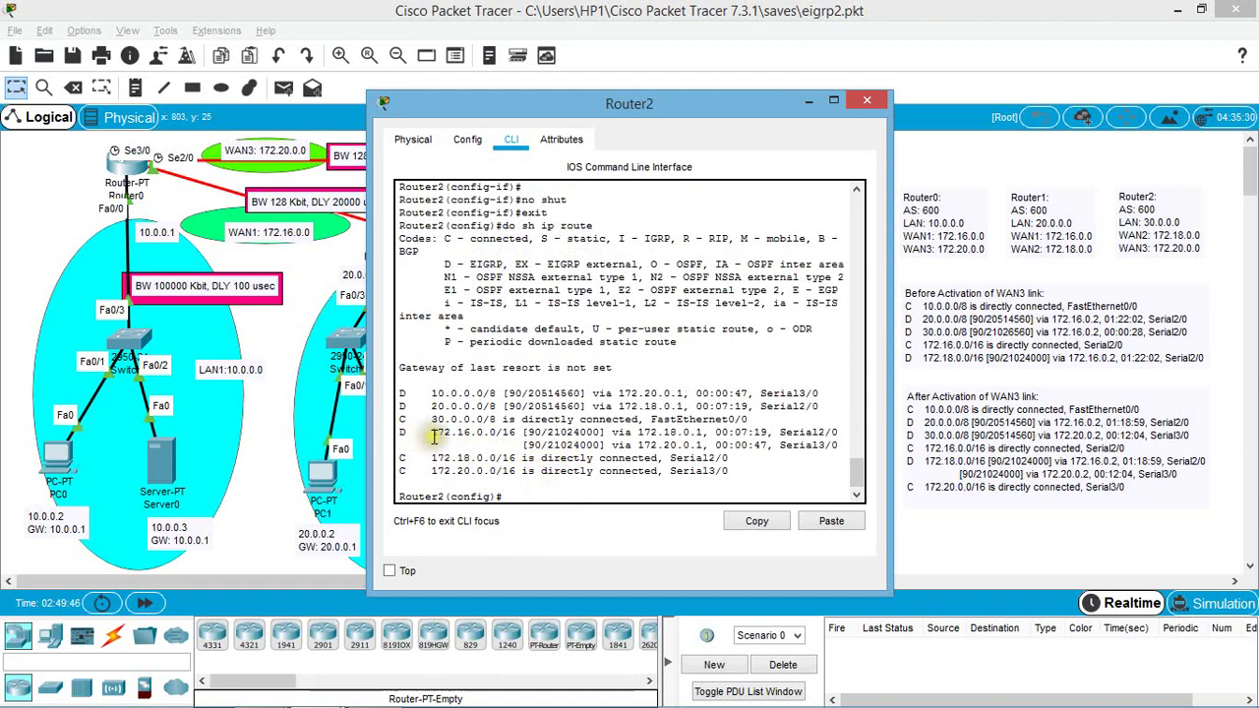
drag(430, 434, 489, 432)
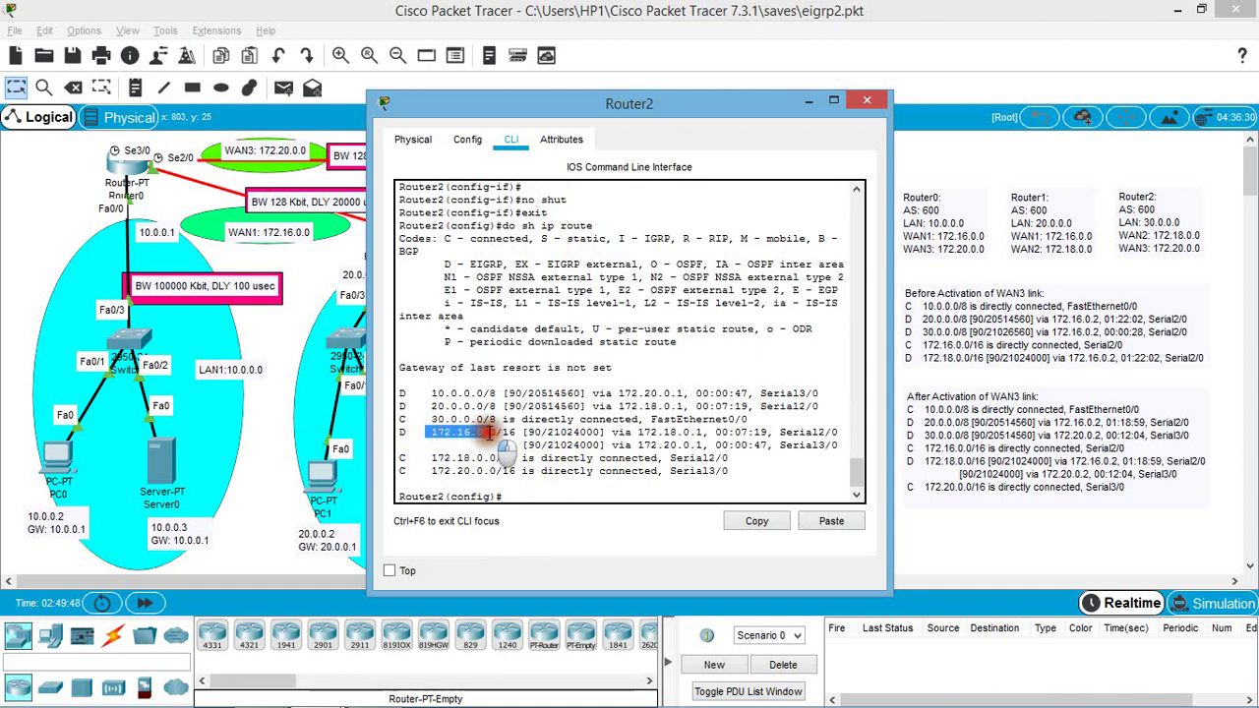
drag(841, 448, 791, 450)
drag(827, 394, 757, 393)
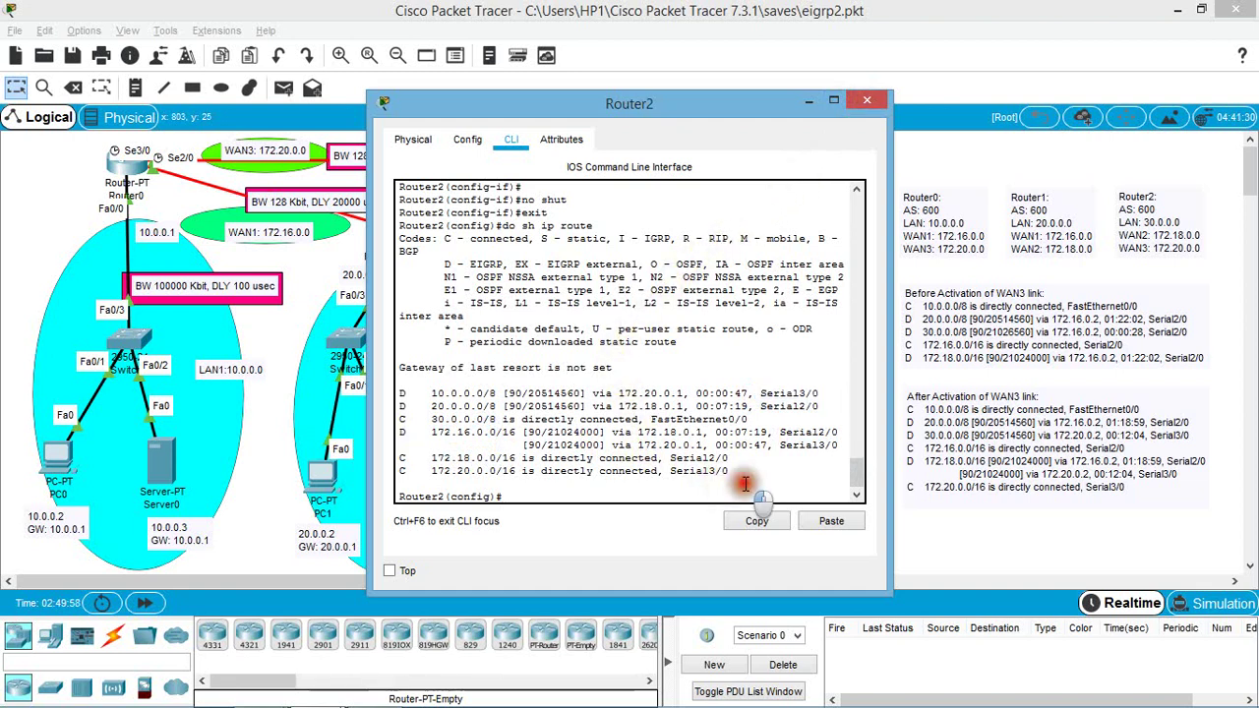
drag(735, 473, 429, 393)
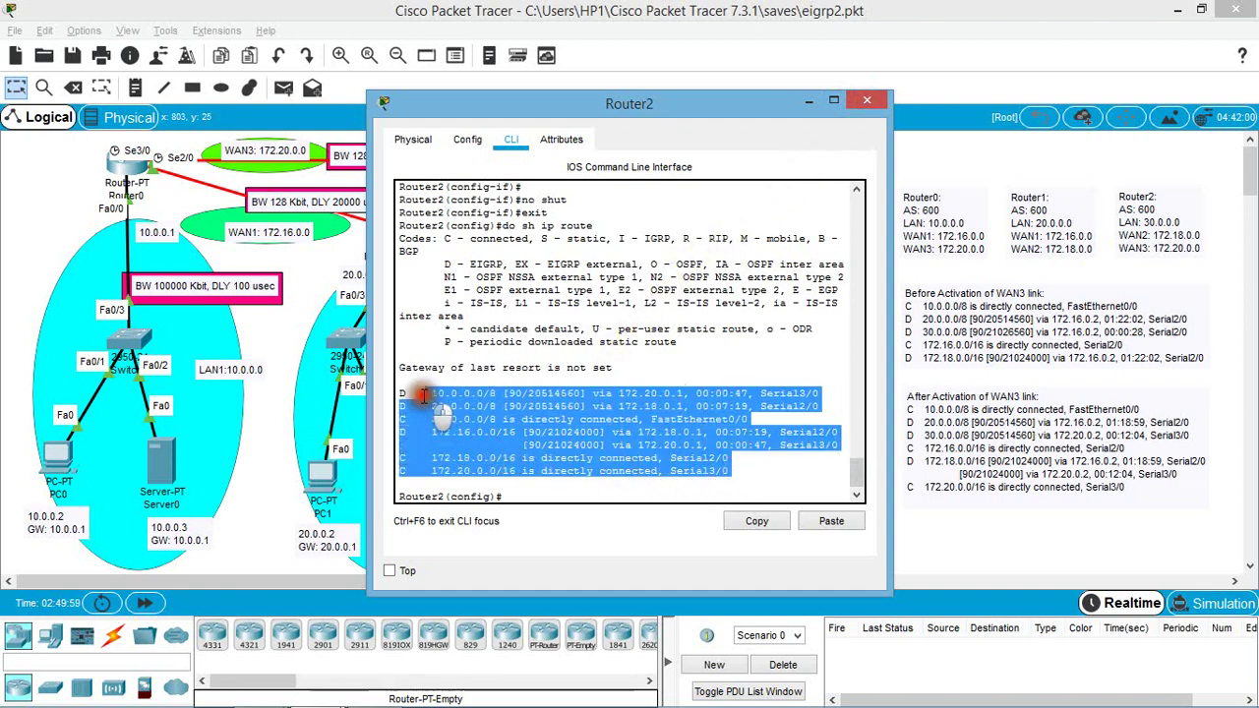
click(871, 102)
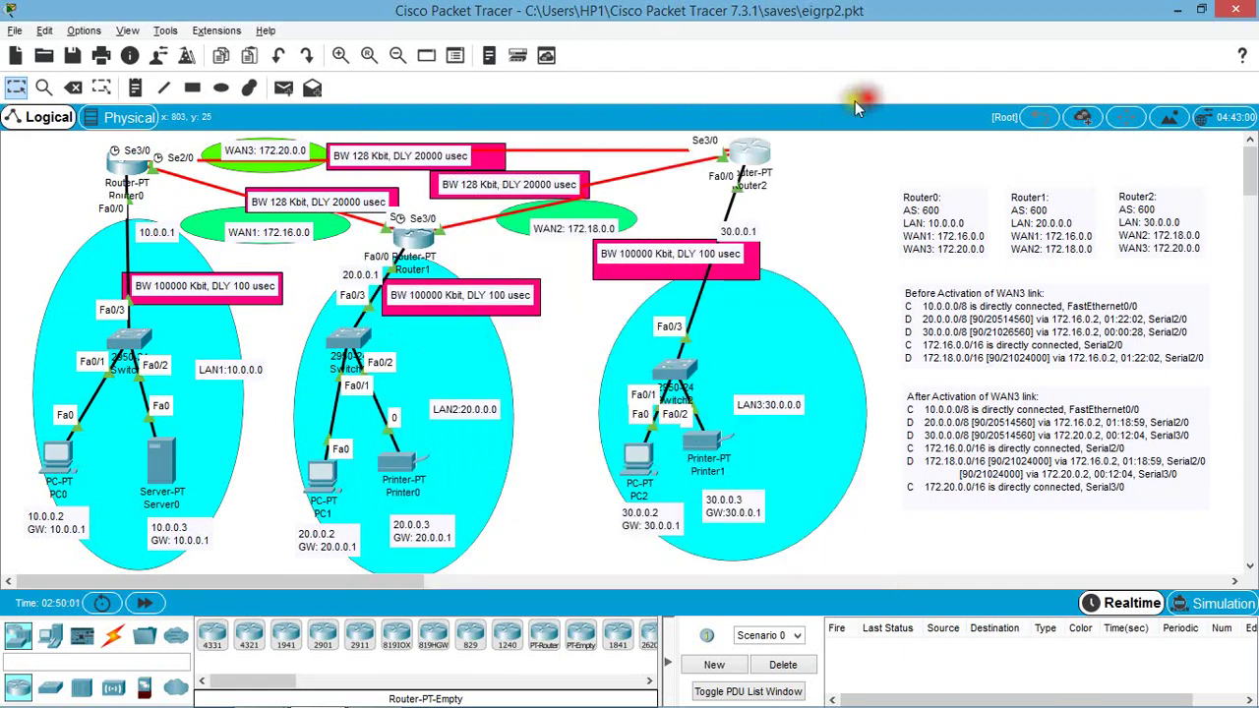
Open Router0's command line and exit Serial3/0 interface configuration to global configuration mode
click(125, 175)
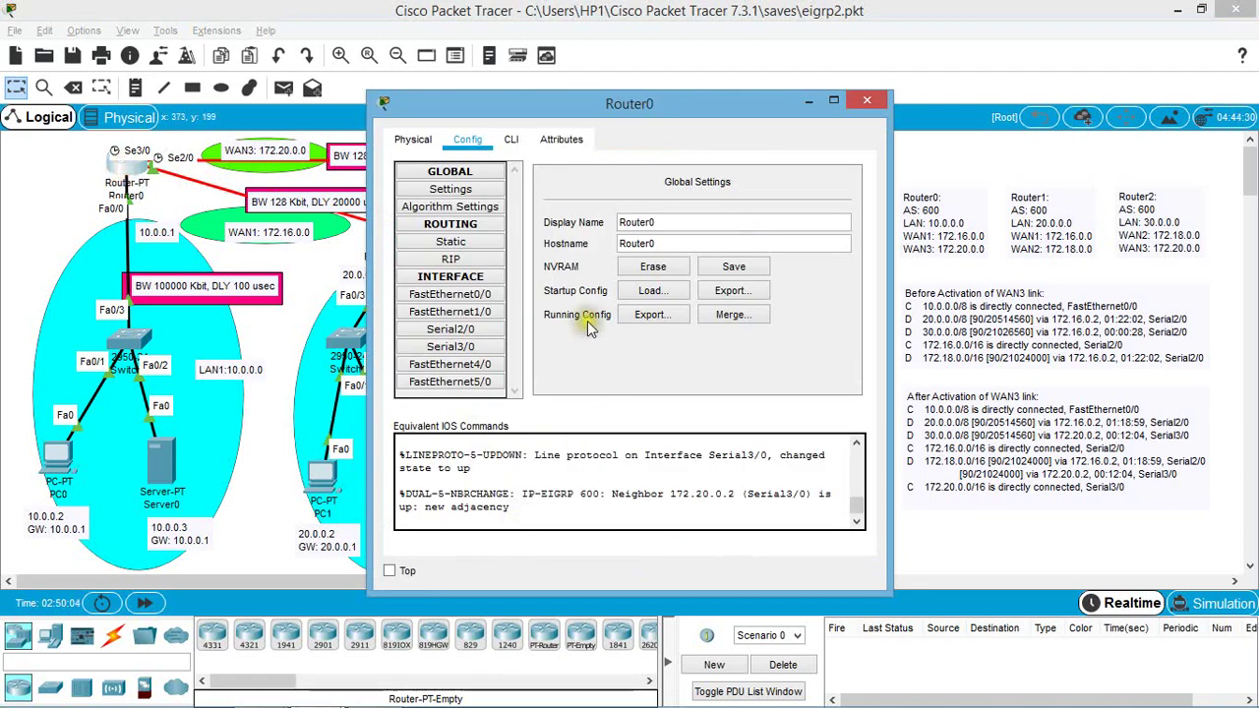
click(513, 139)
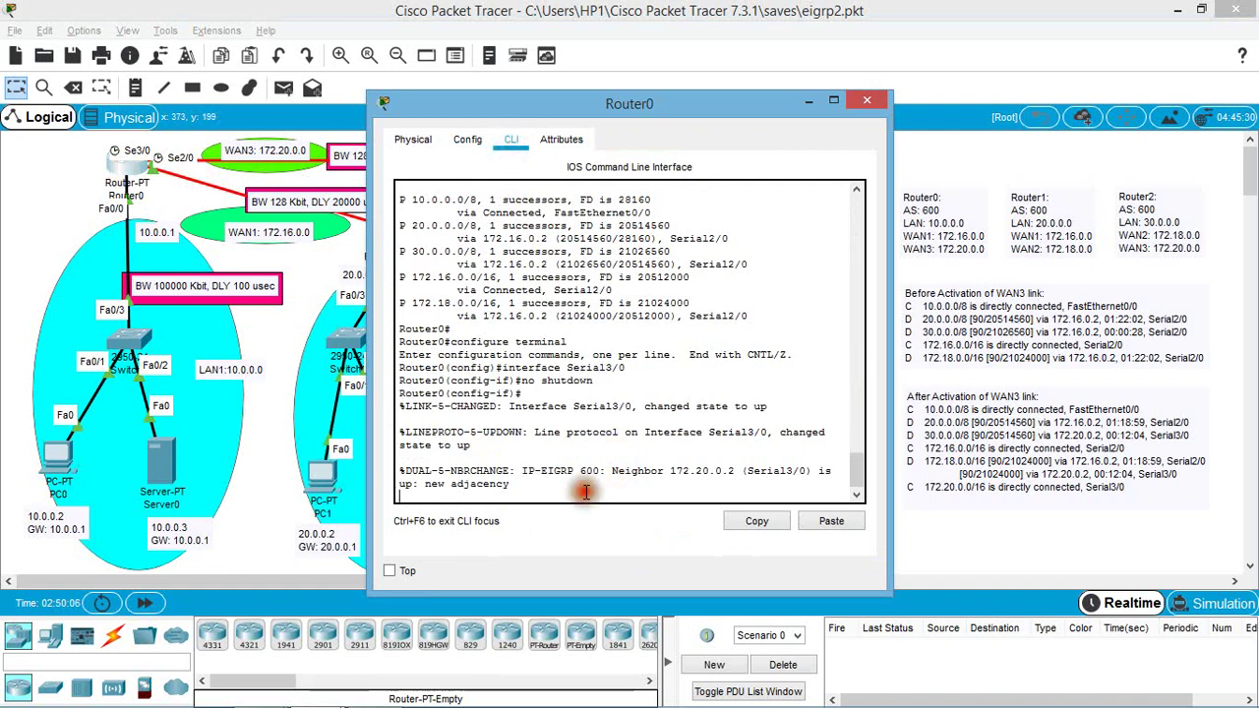
key(Return)
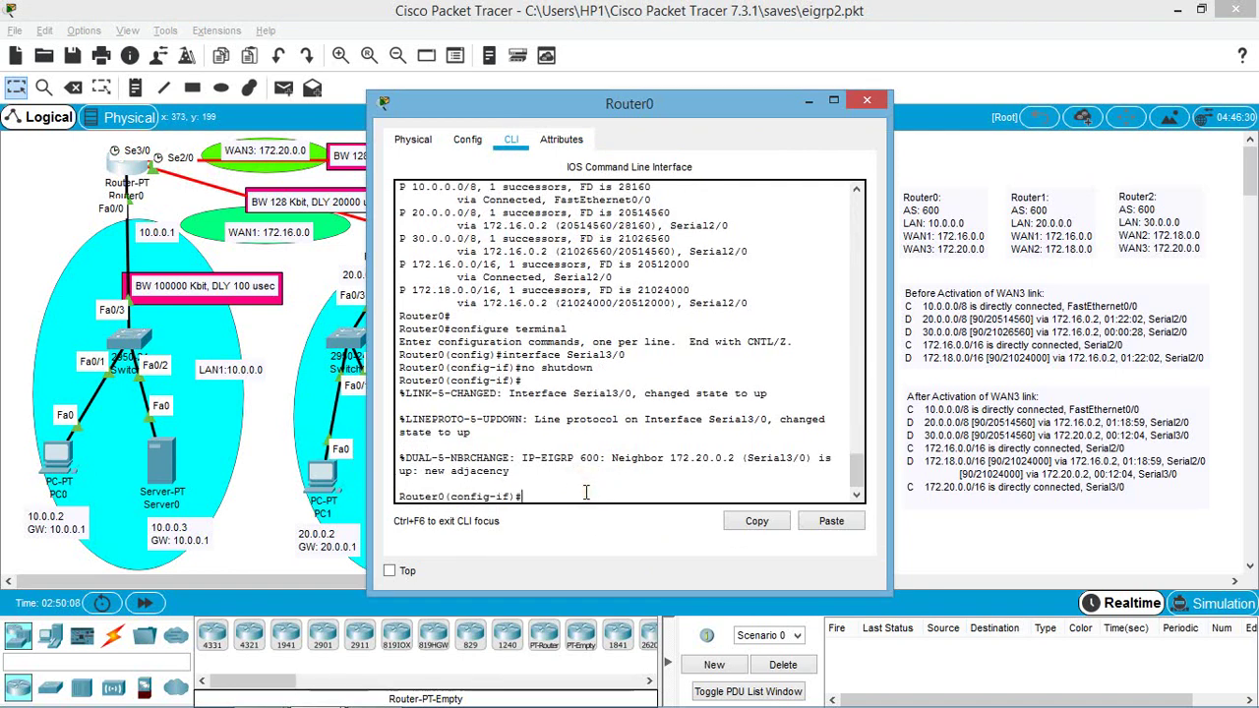
key(Return)
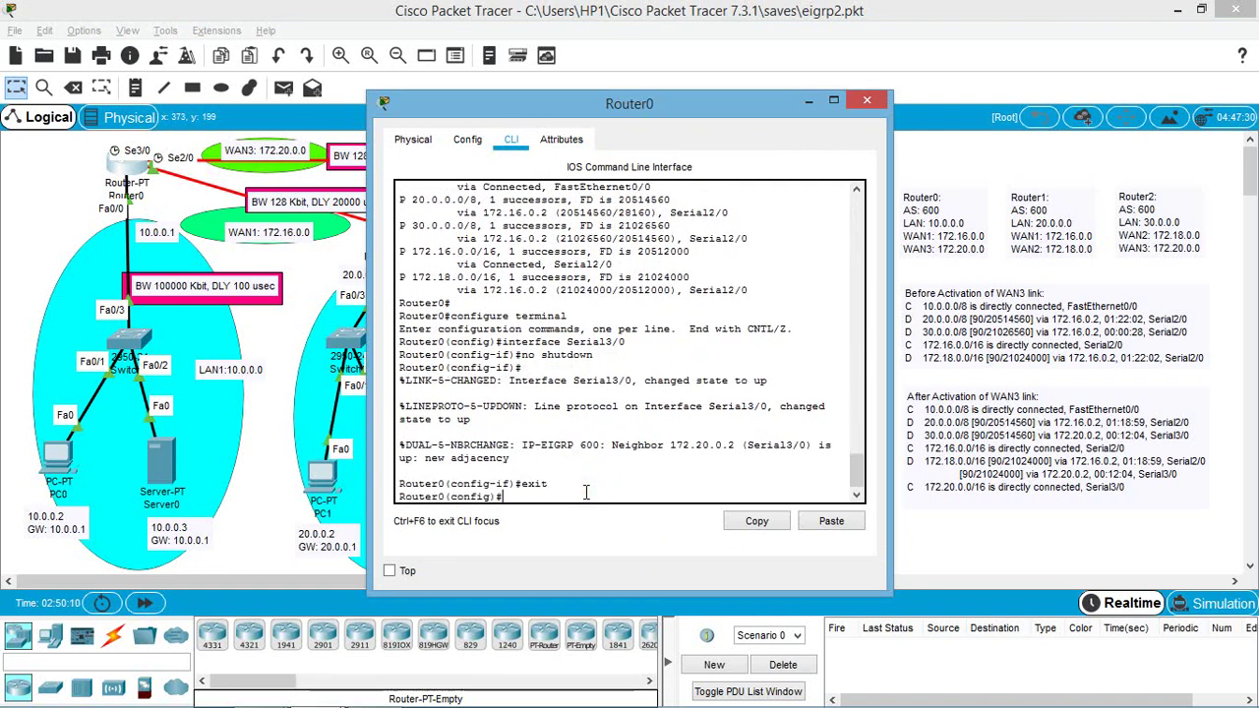
Display Router0's IP routing table, check the 172.18.0.0/16 routes against the WAN3 activation notes, and close the window
text(do sh ip route)
key(Return)
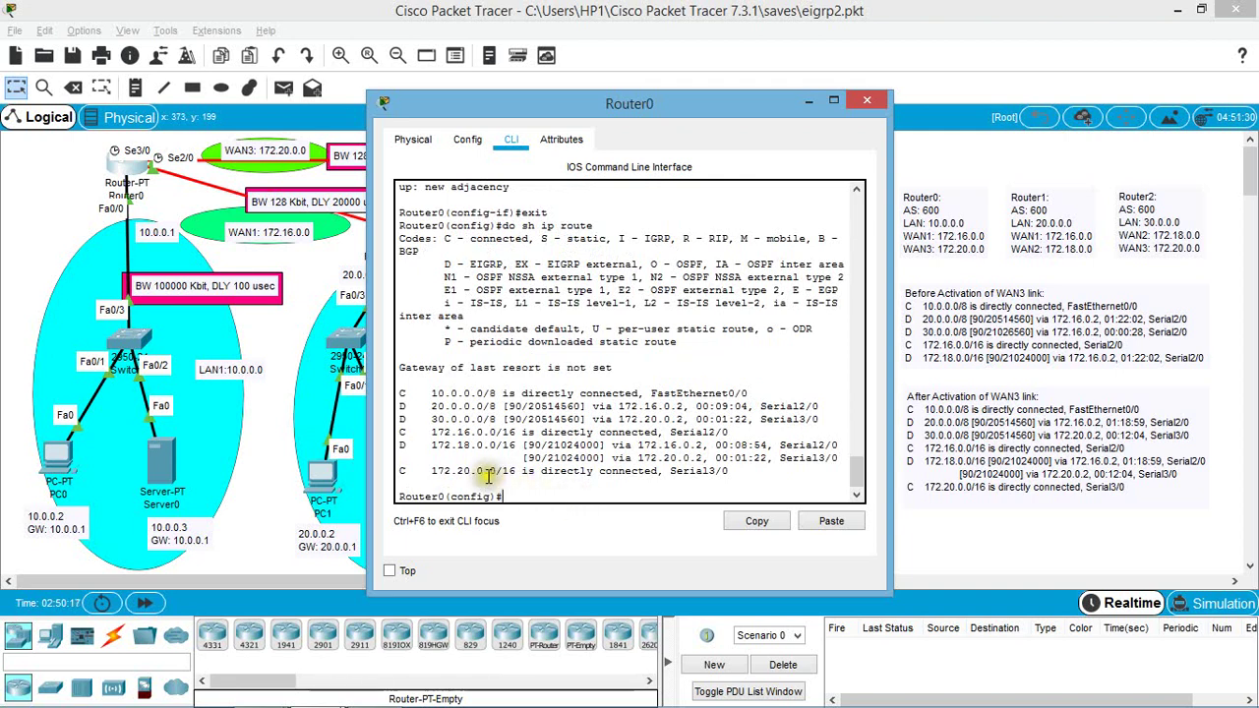
drag(417, 446, 509, 447)
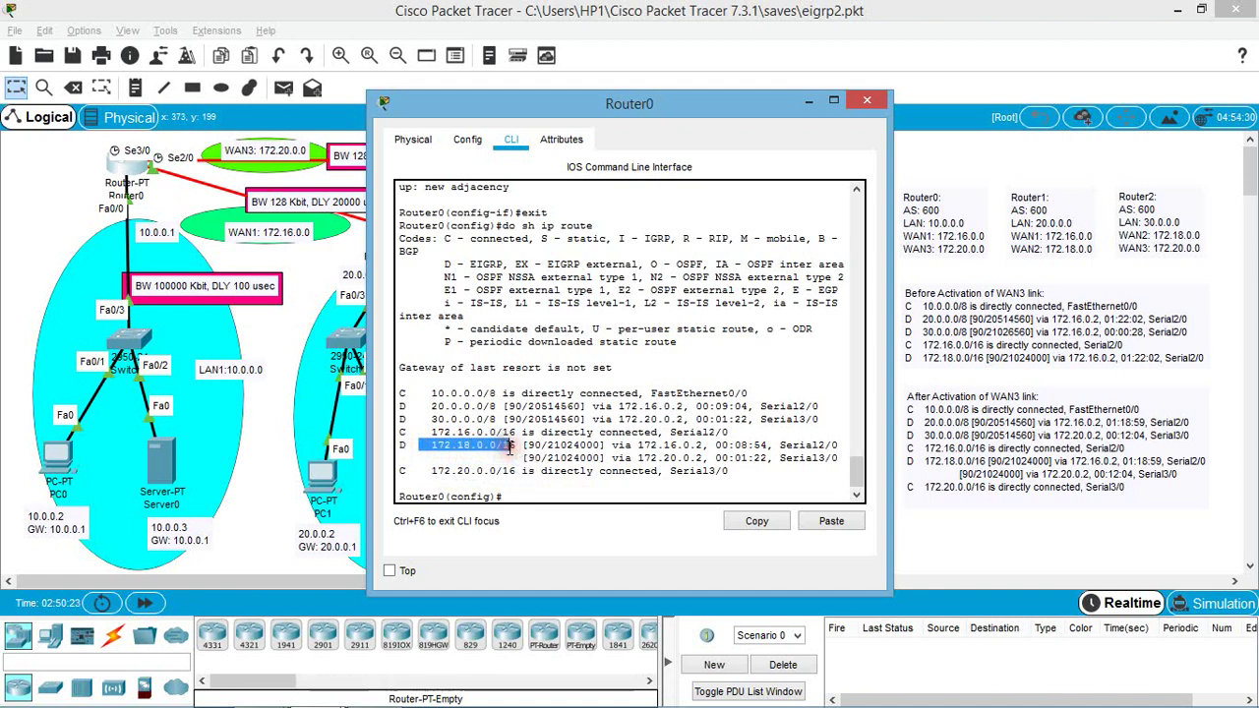
drag(526, 446, 614, 459)
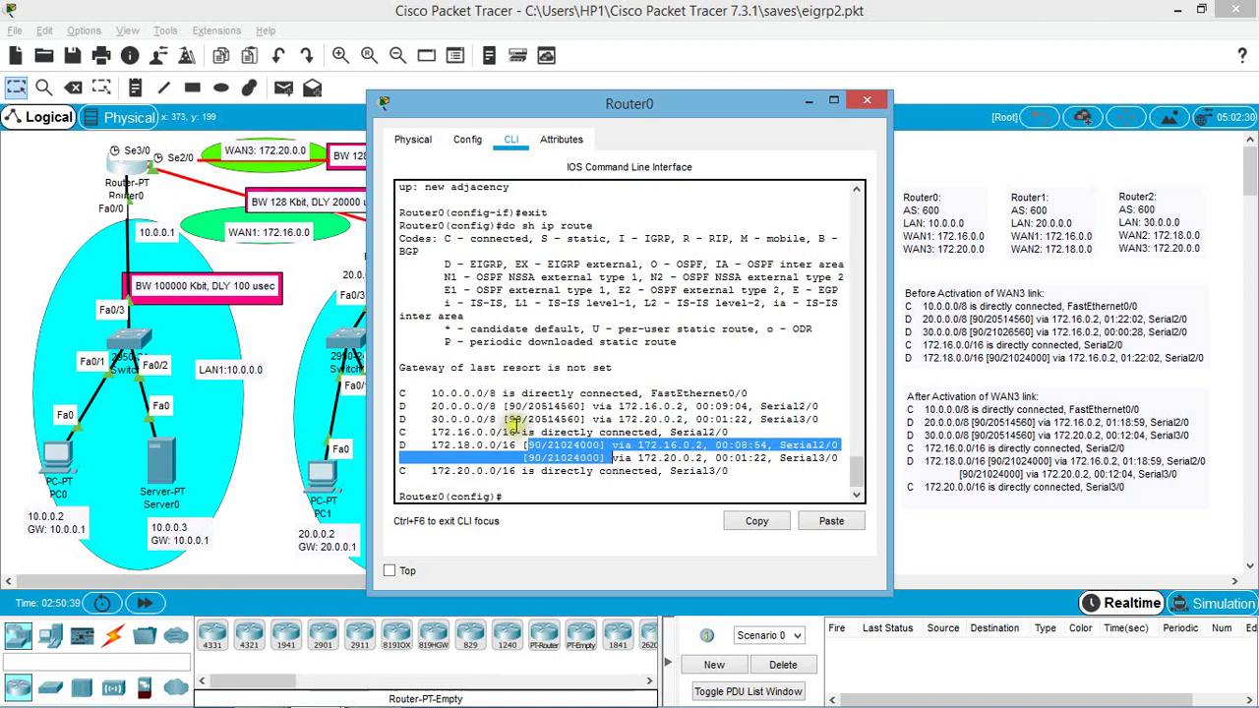
drag(402, 379, 749, 469)
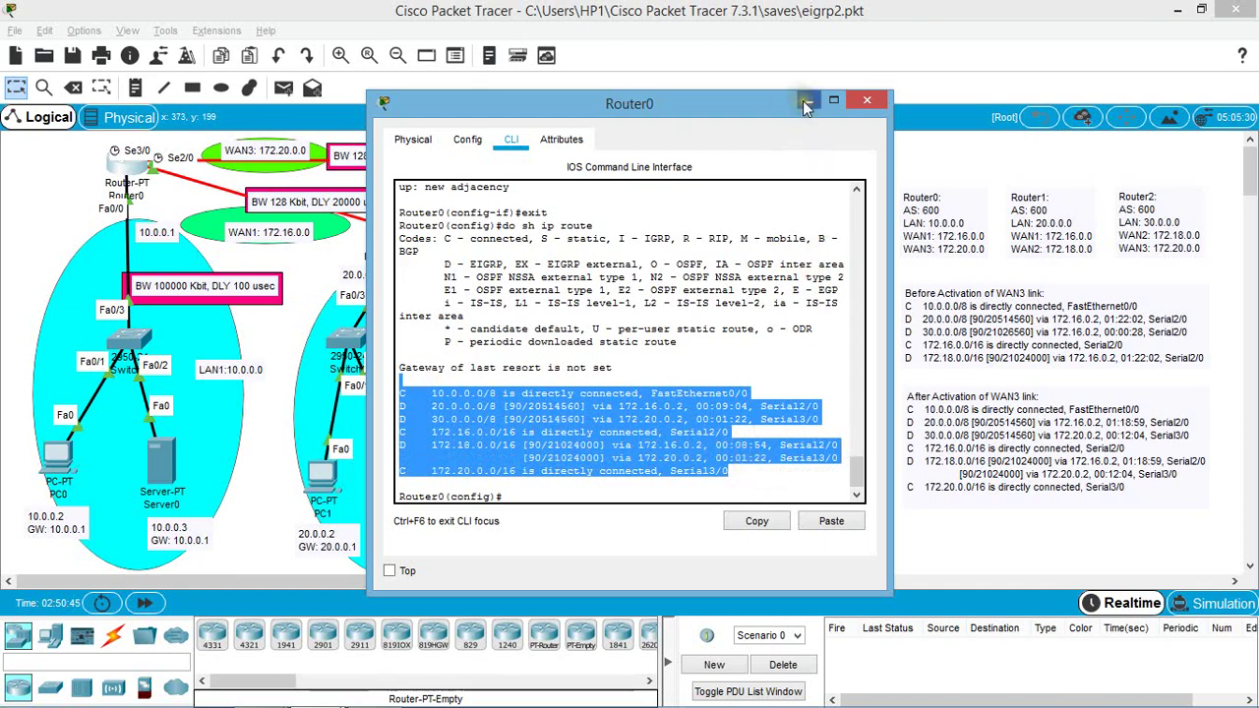
drag(780, 105, 668, 109)
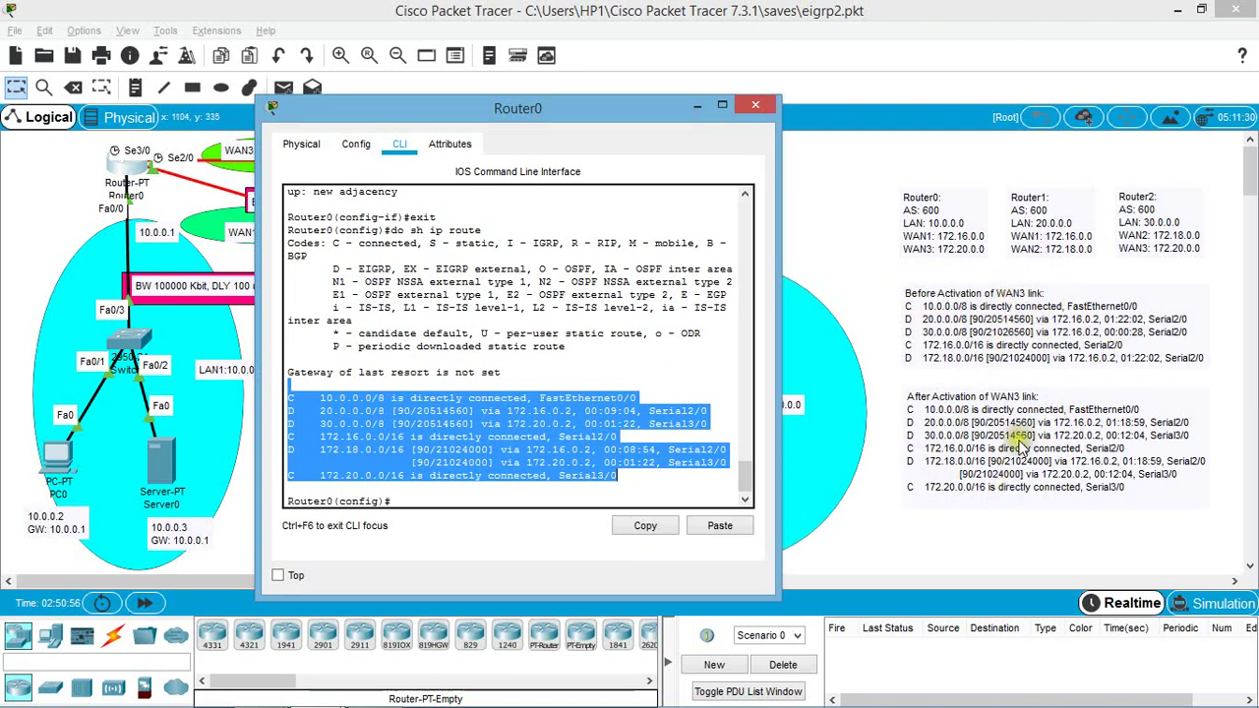
click(760, 108)
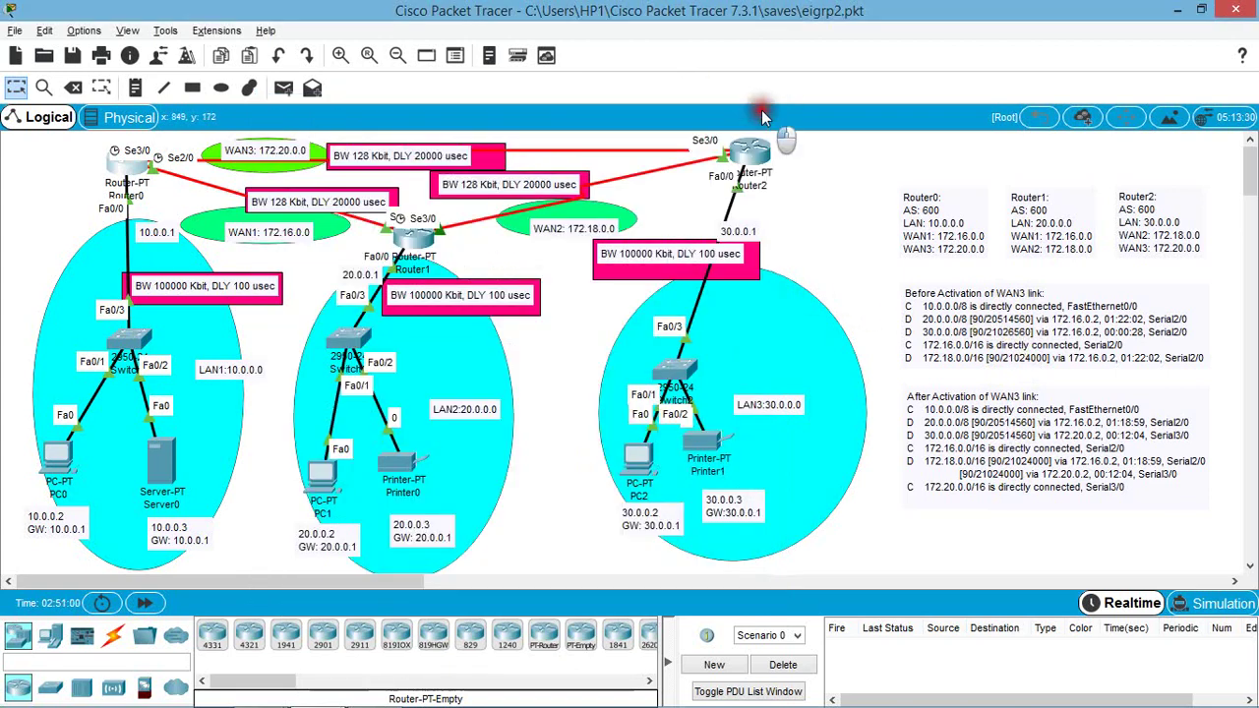
Reopen Router0's command line and exit global configuration mode to privileged EXEC mode
click(131, 162)
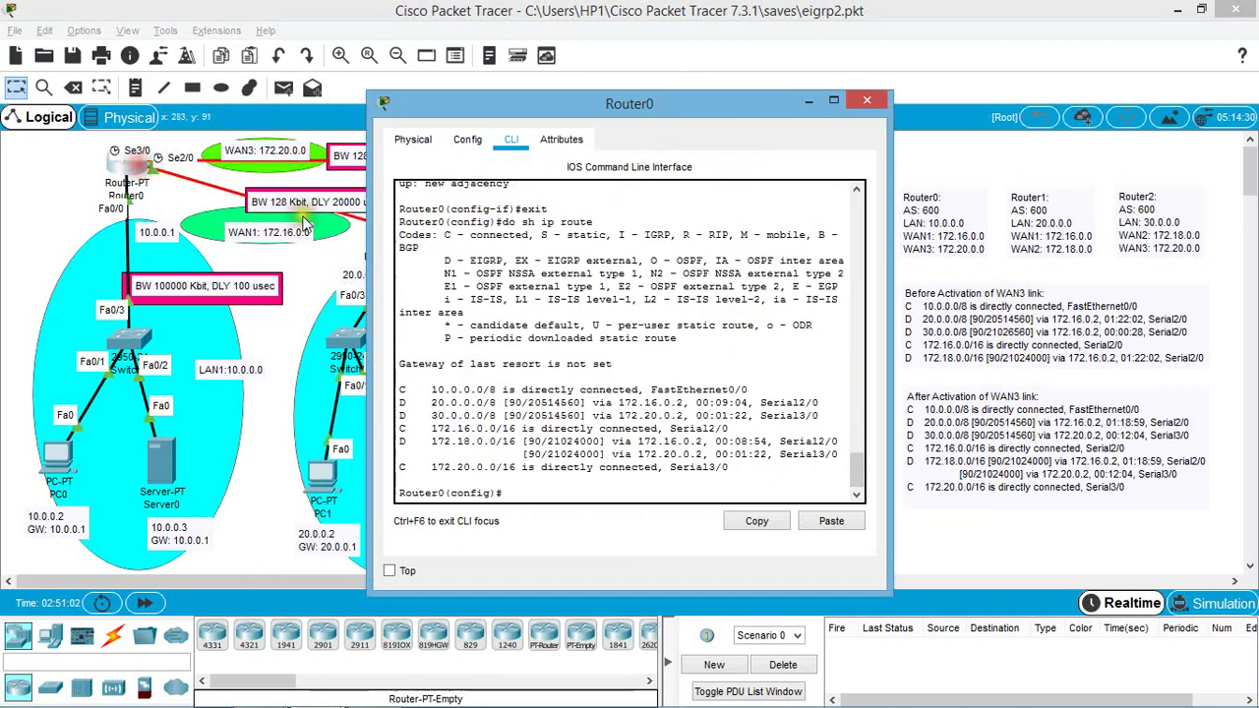
click(516, 492)
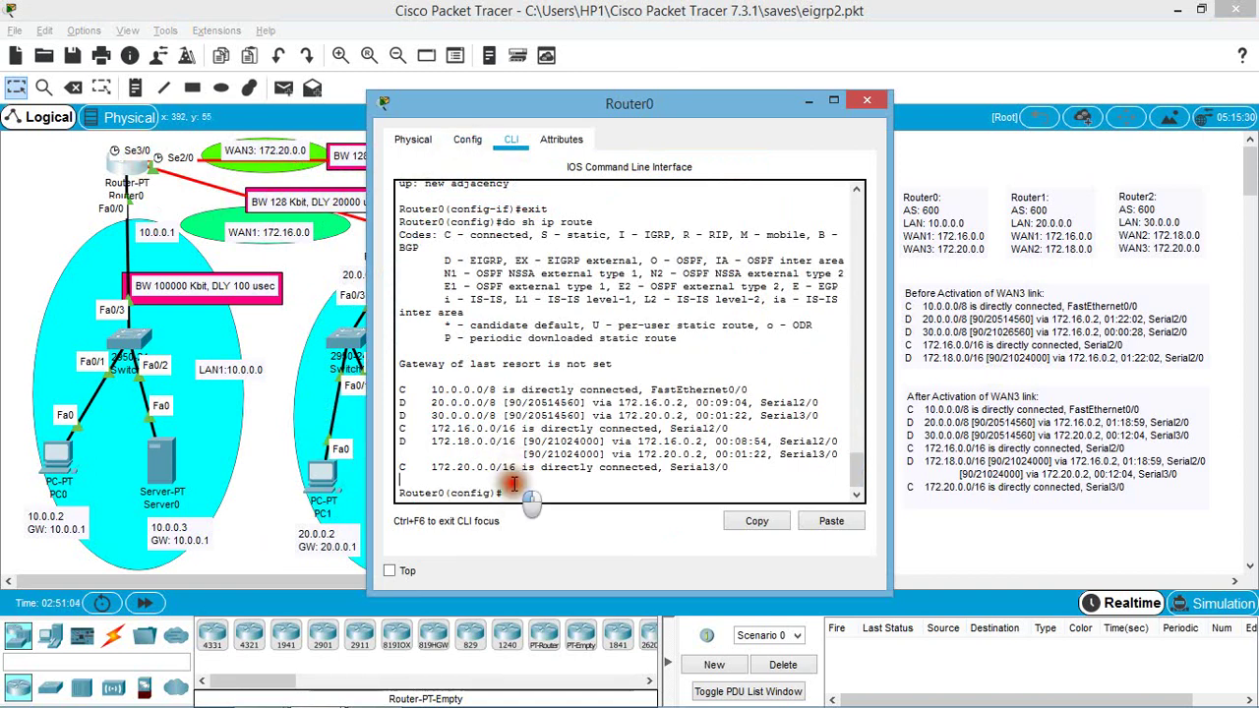
text(e)
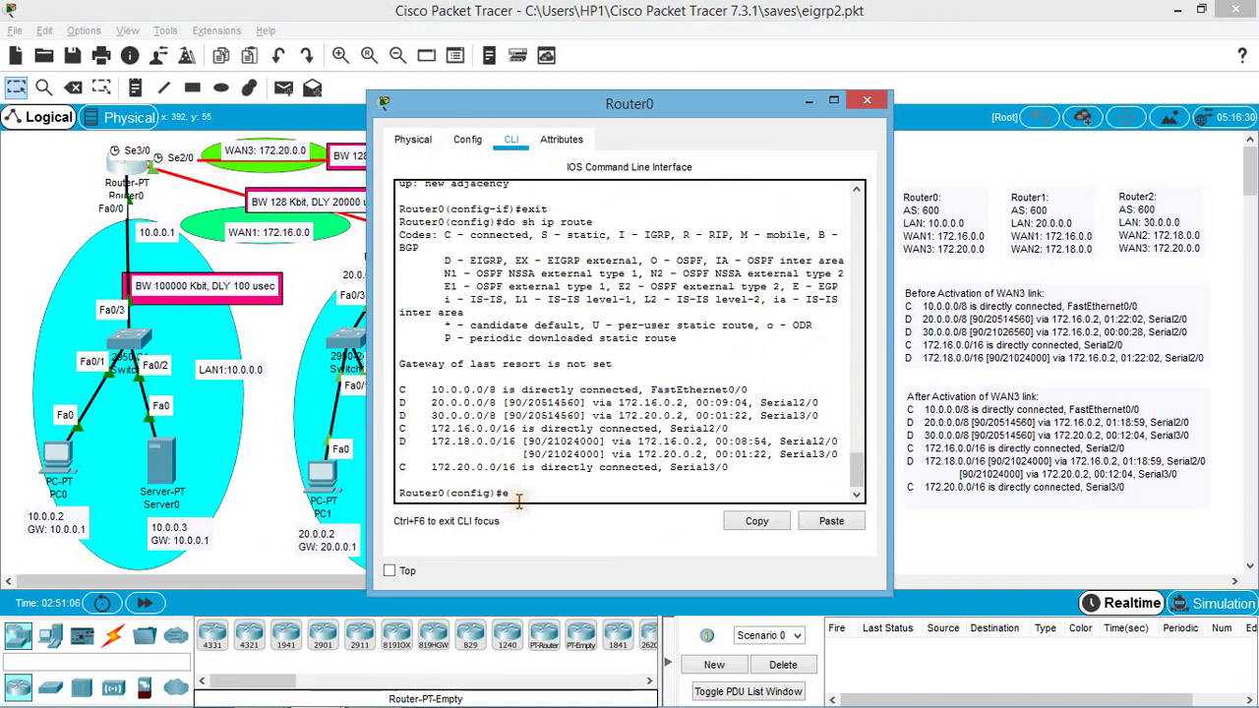
text(xit)
key(Return)
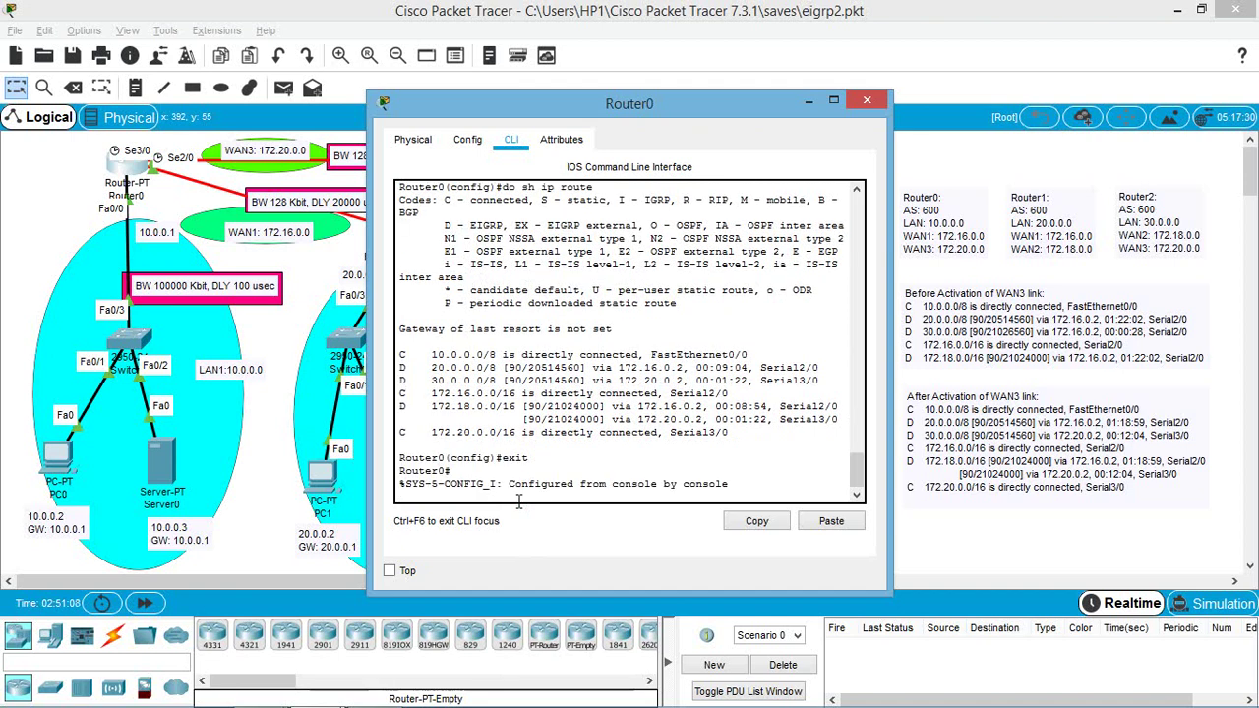
key(Return)
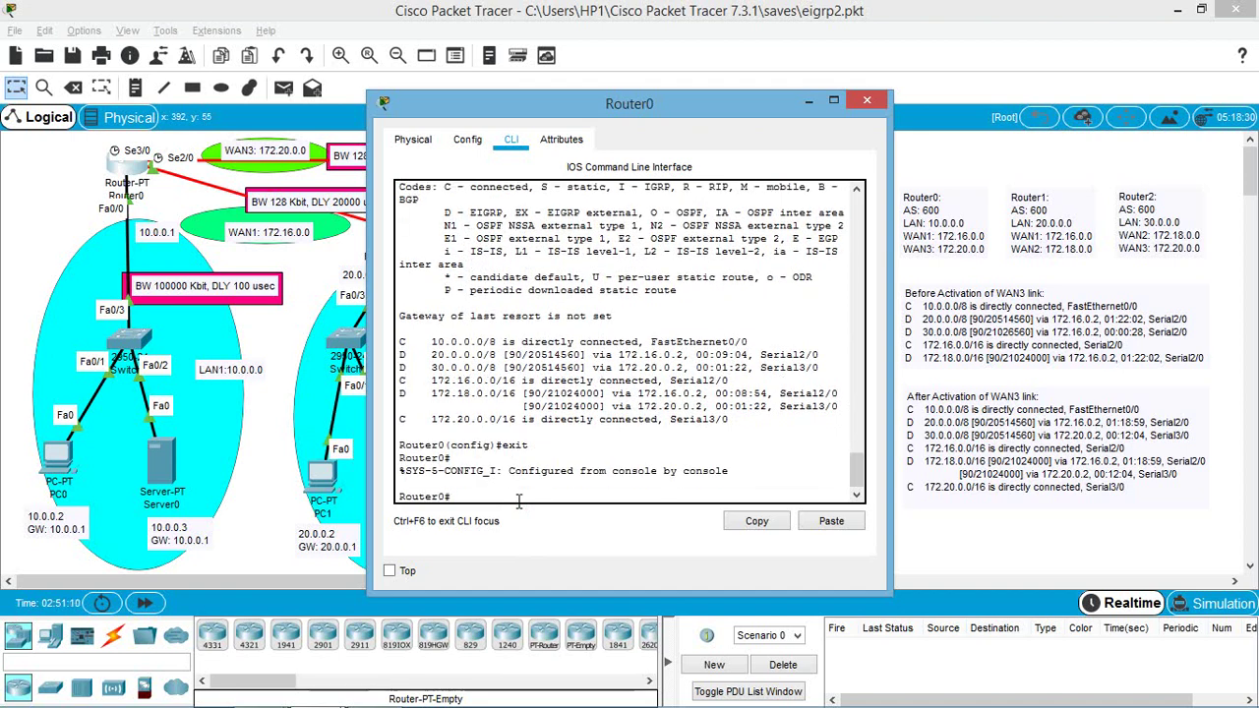
Display Router0's EIGRP neighbor table with sh ip eigrp neighbors and check the neighbor addresses
text(sh ip eigrp n)
key(Tab)
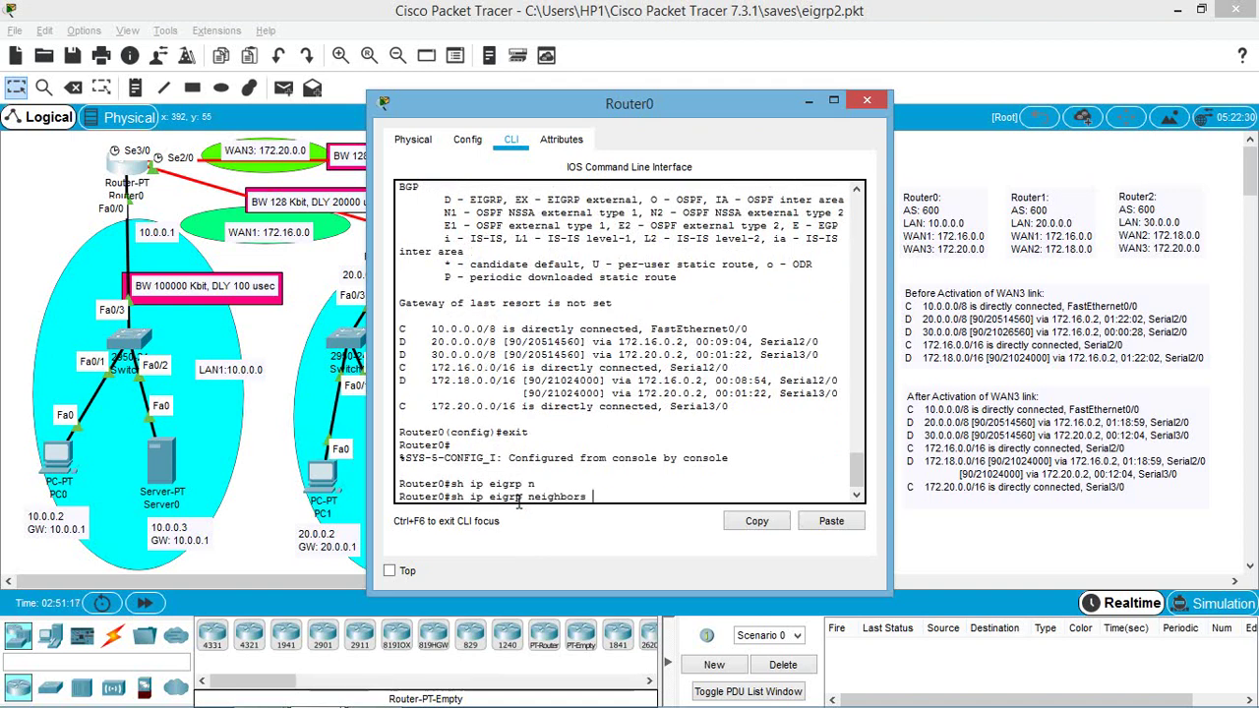
key(Return)
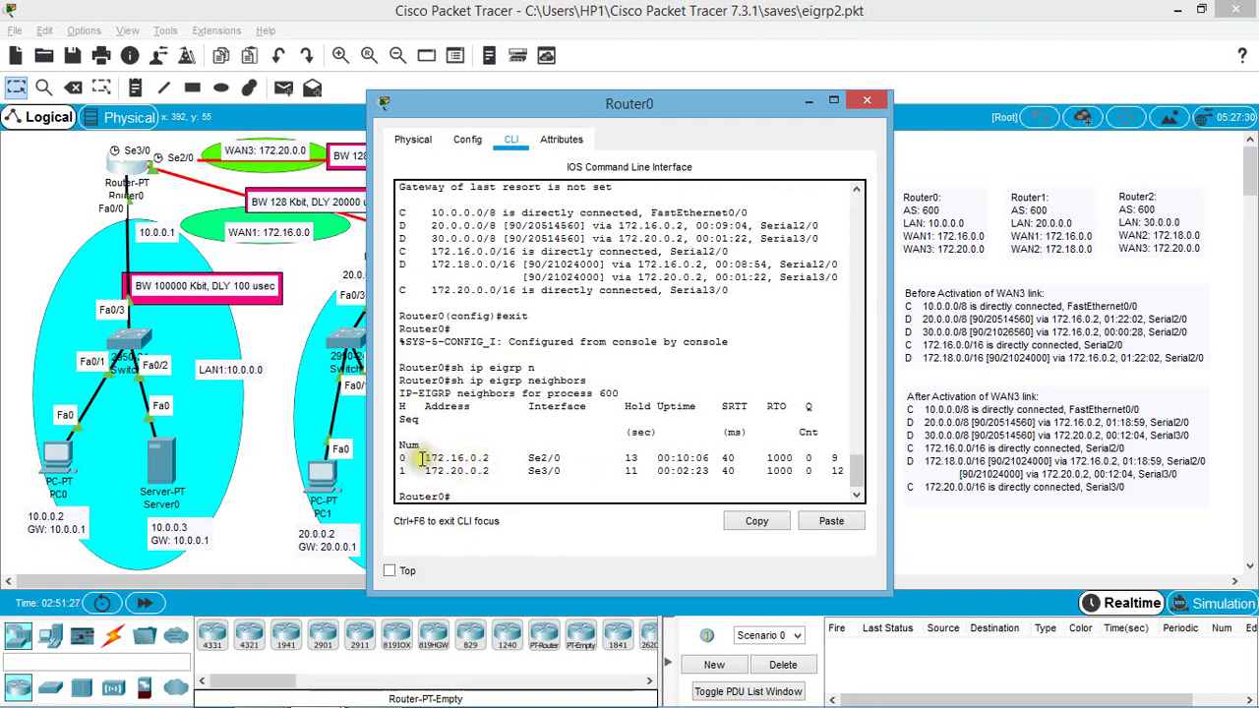
drag(425, 458, 498, 474)
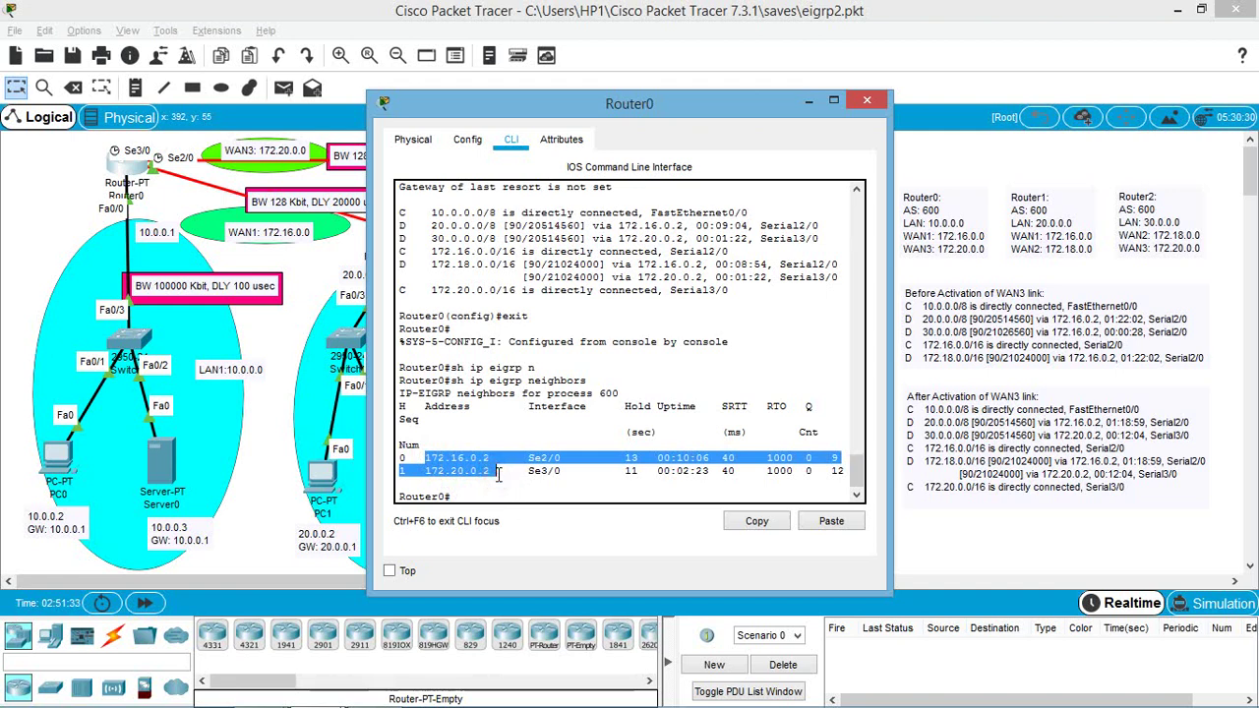
drag(498, 474, 642, 418)
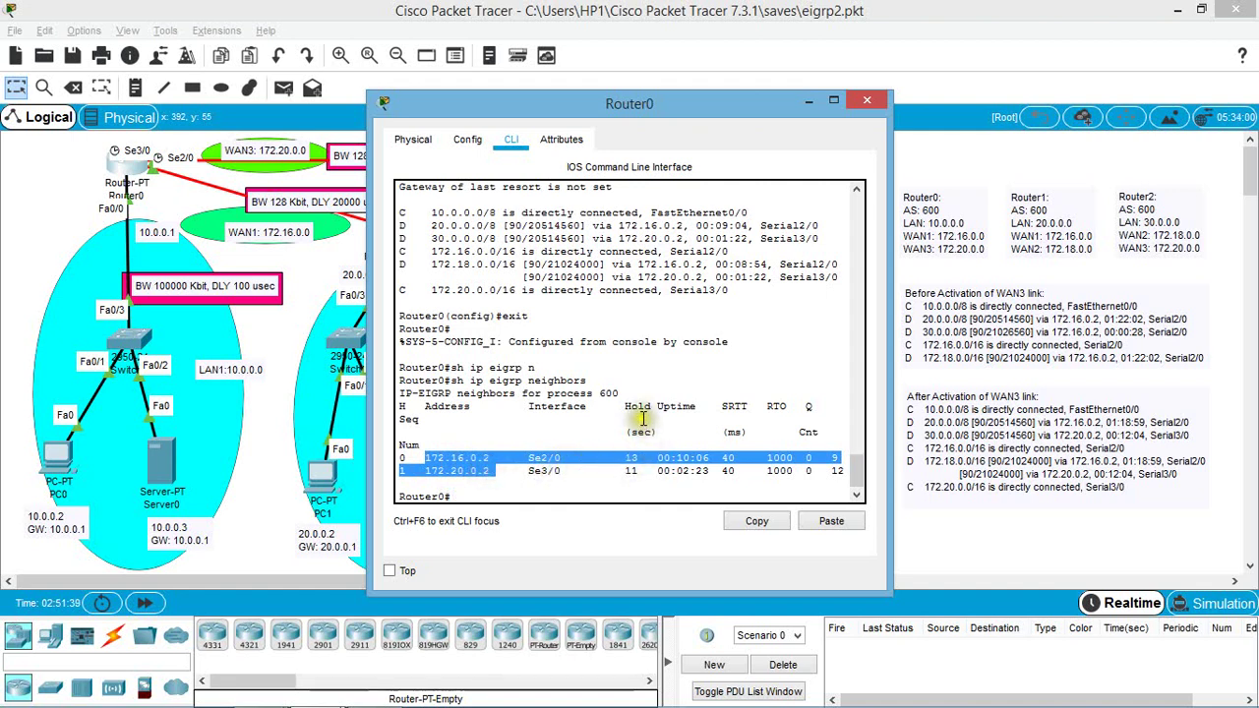
Examine the hold time, uptime, RTO and queue count columns for both neighbors in Router0's EIGRP neighbor table
click(637, 471)
drag(637, 471, 635, 458)
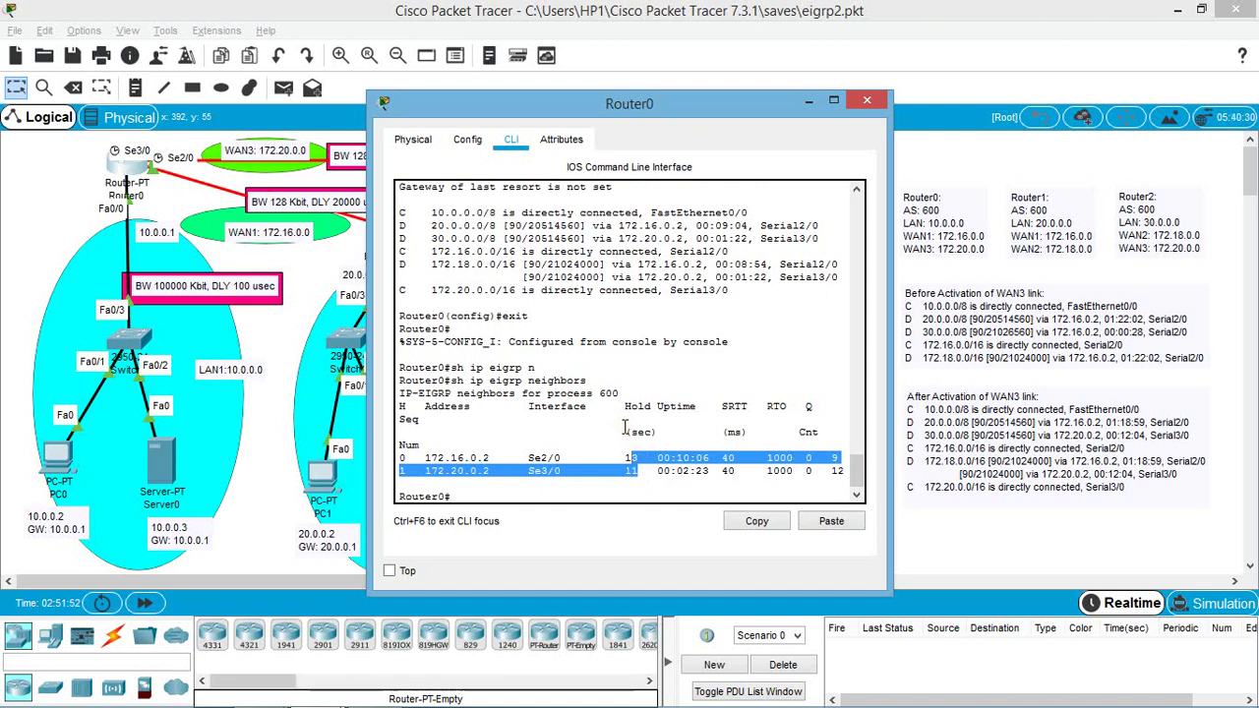
drag(639, 468, 615, 441)
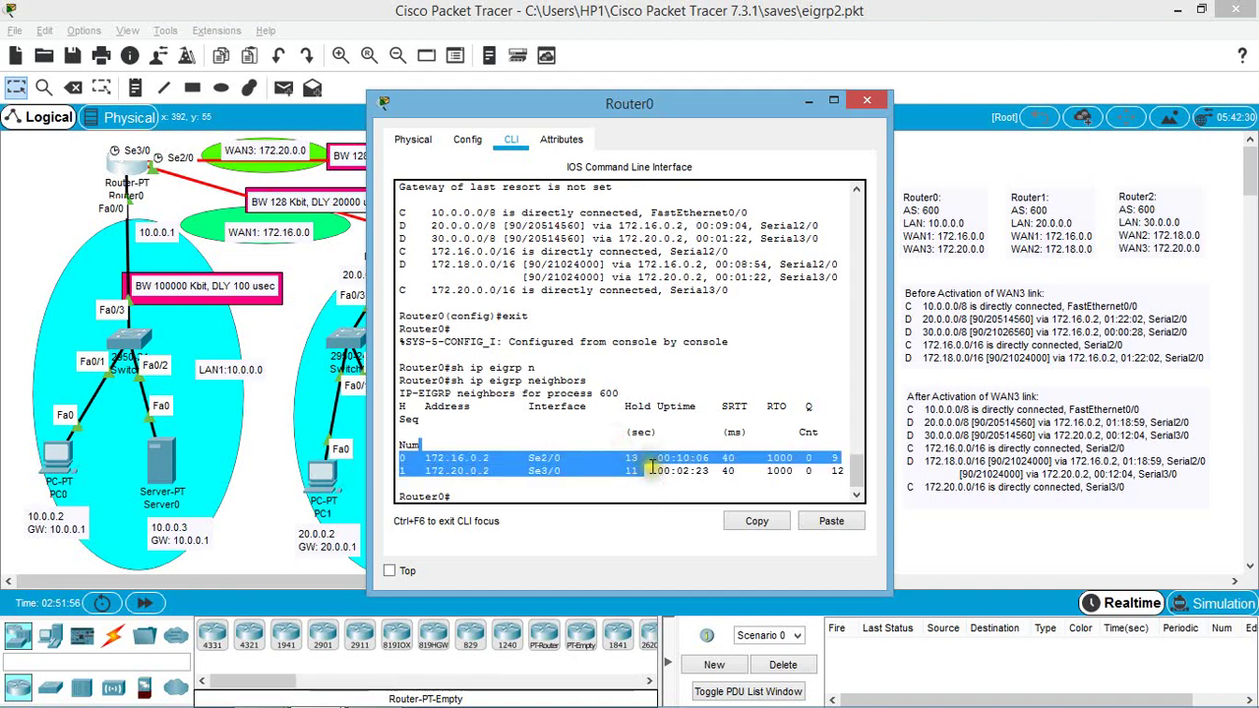
click(651, 473)
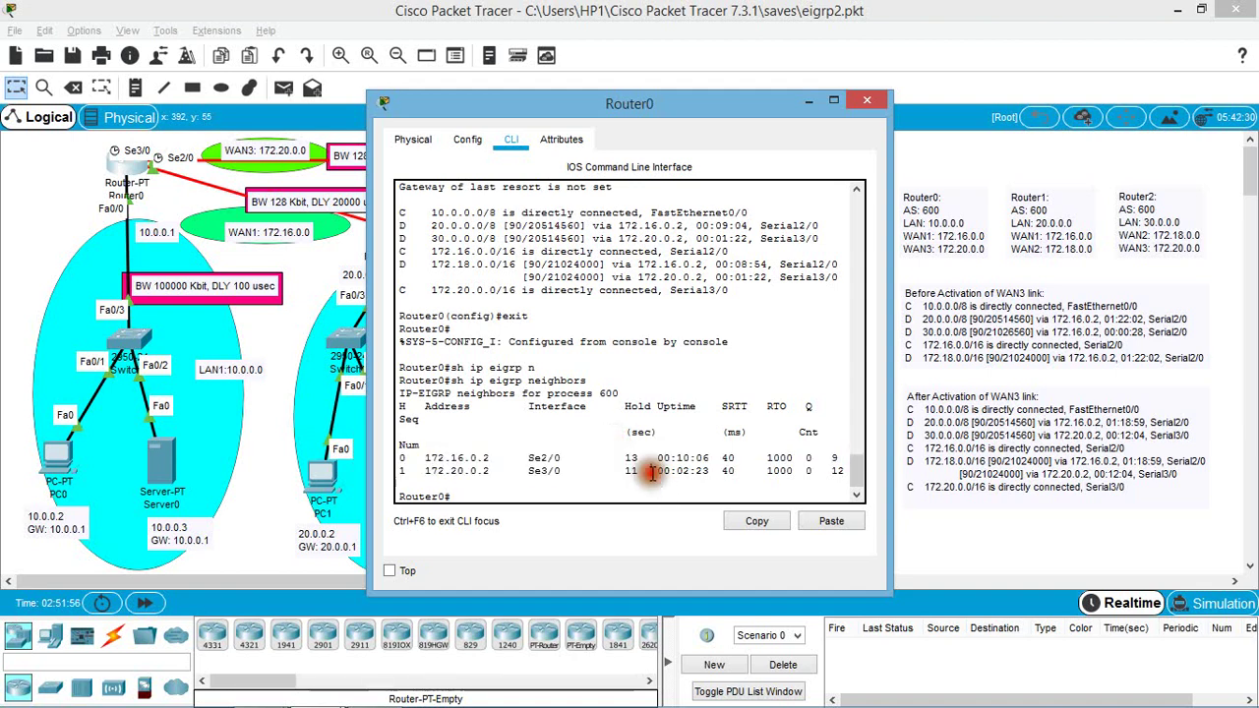
click(710, 474)
drag(710, 476, 660, 458)
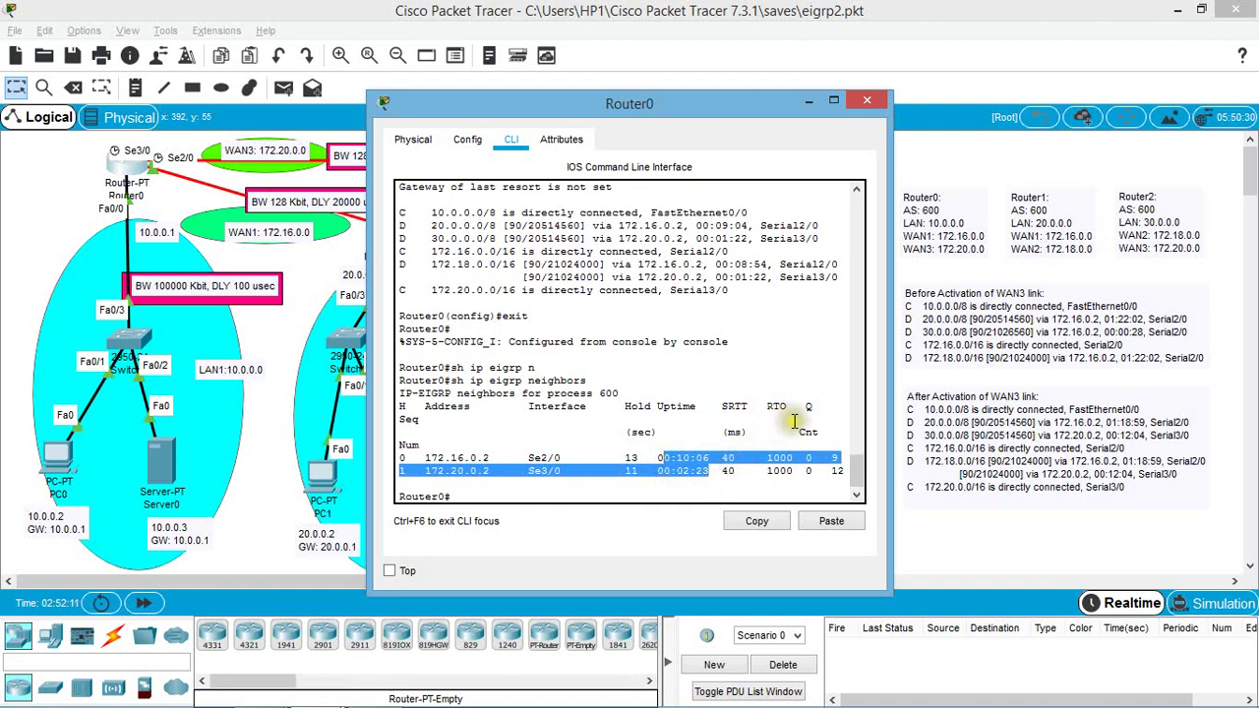
mouse_move(785, 473)
mouse_down()
mouse_move(816, 462)
mouse_move(770, 458)
mouse_up()
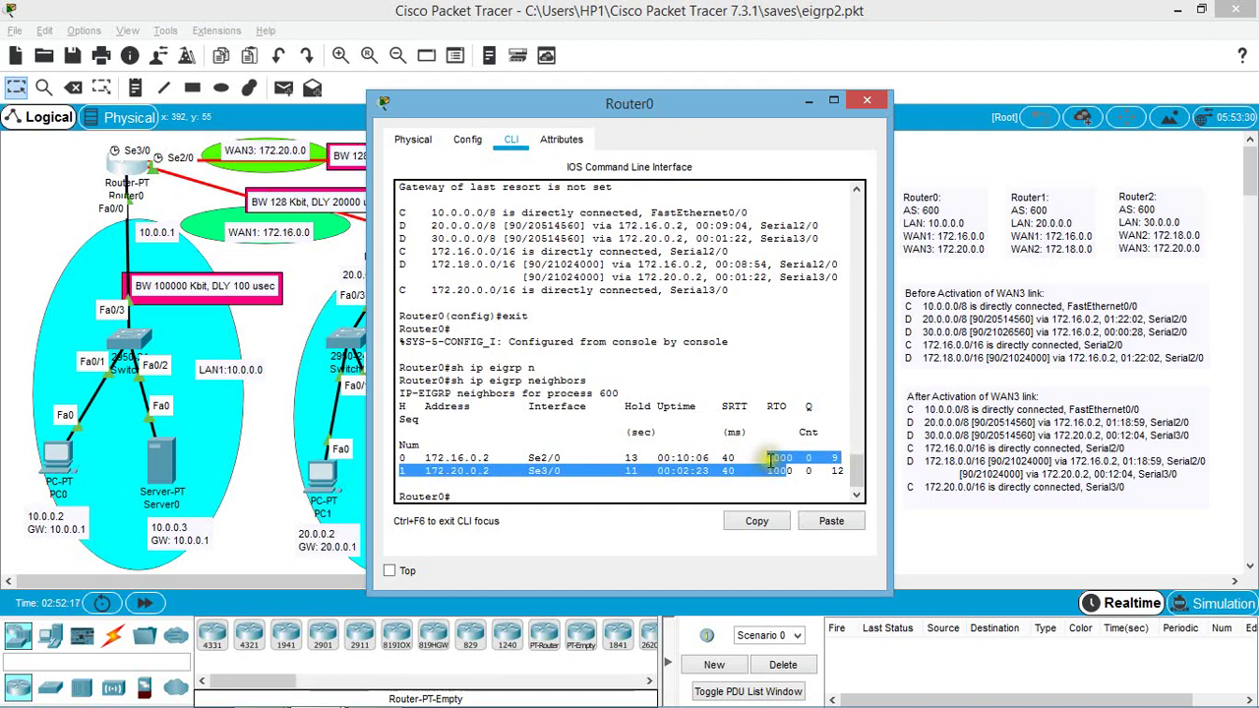
click(791, 479)
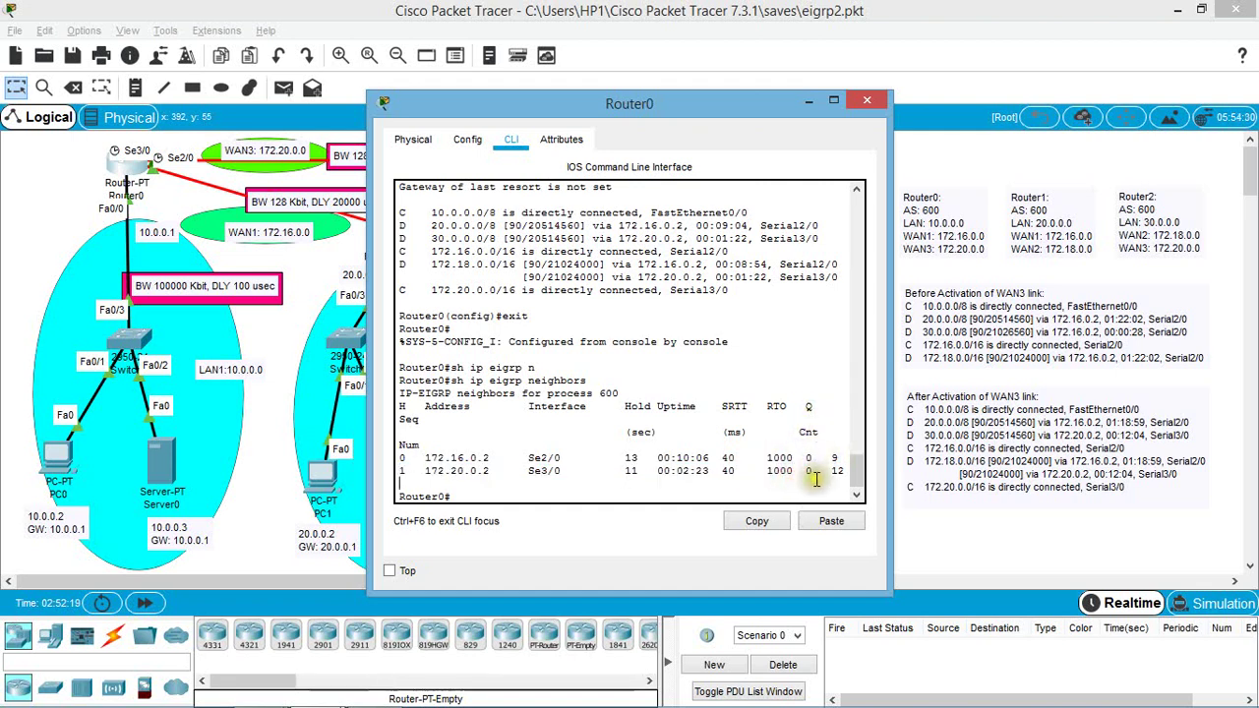
click(817, 479)
drag(816, 479, 805, 464)
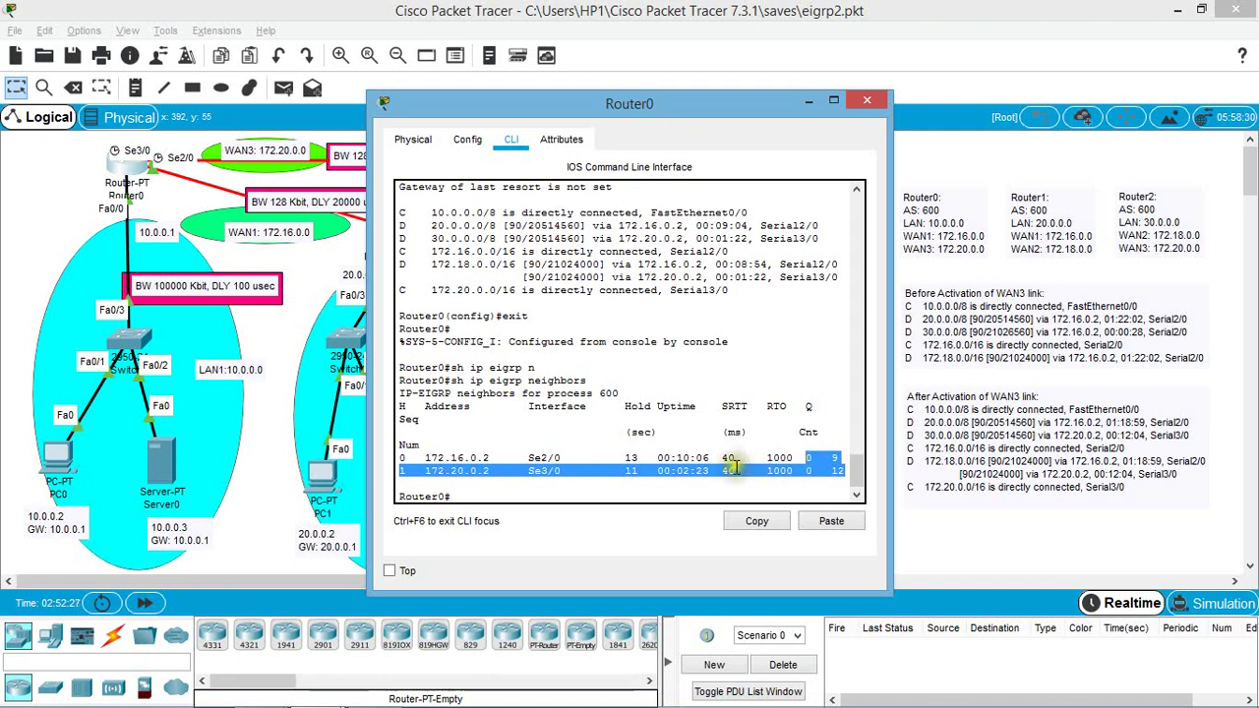
Display Router0's EIGRP traffic statistics with sh ip eigrp traffic and minimize the router window
click(519, 492)
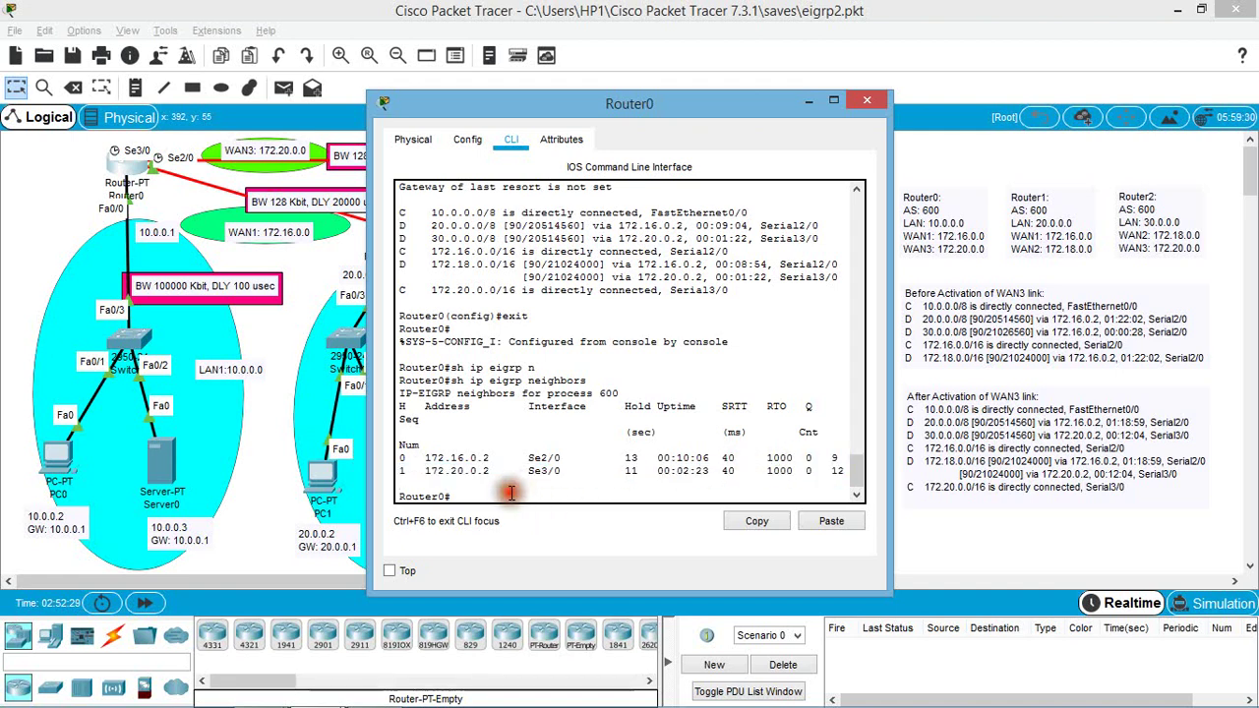
click(454, 494)
text(s)
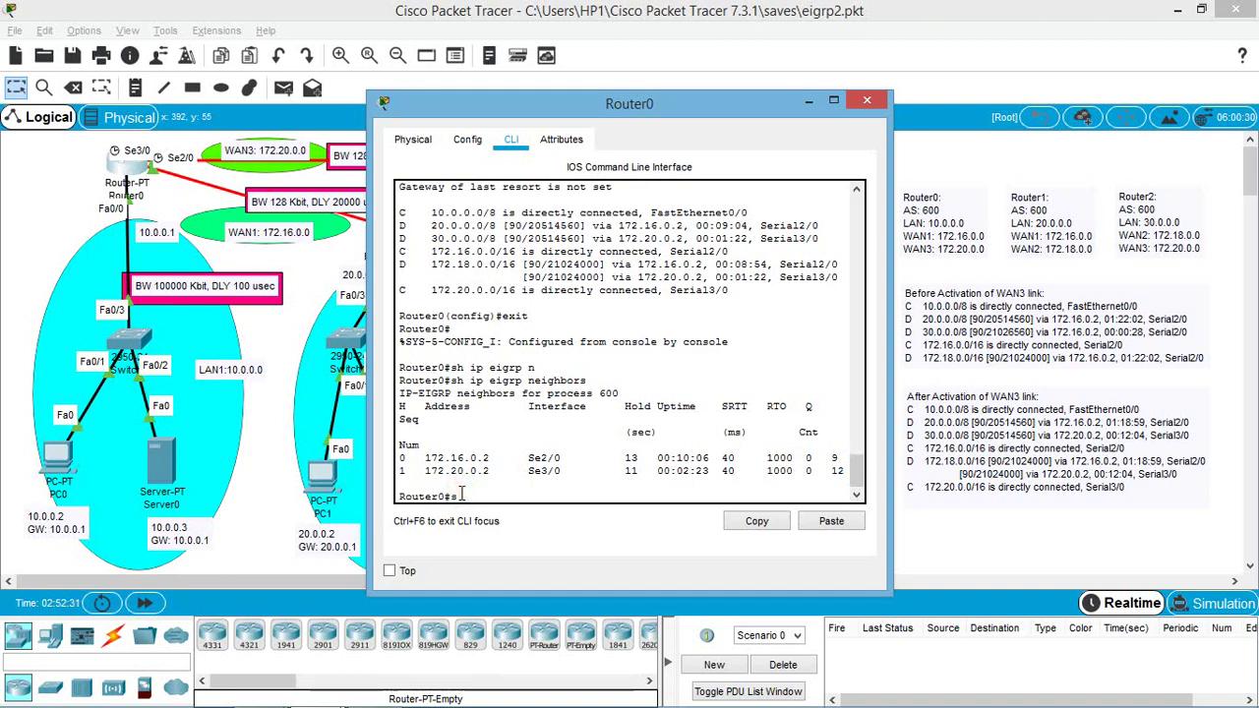
text(h ip eigrp traffic)
key(Return)
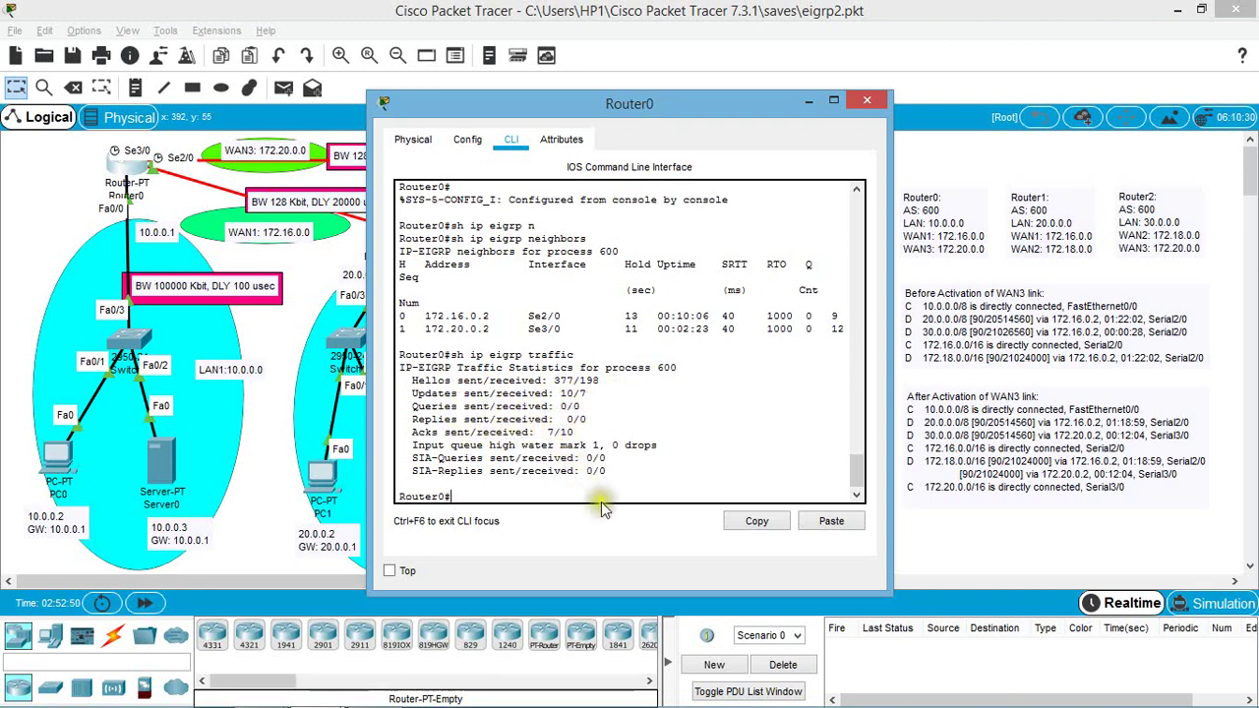
click(805, 101)
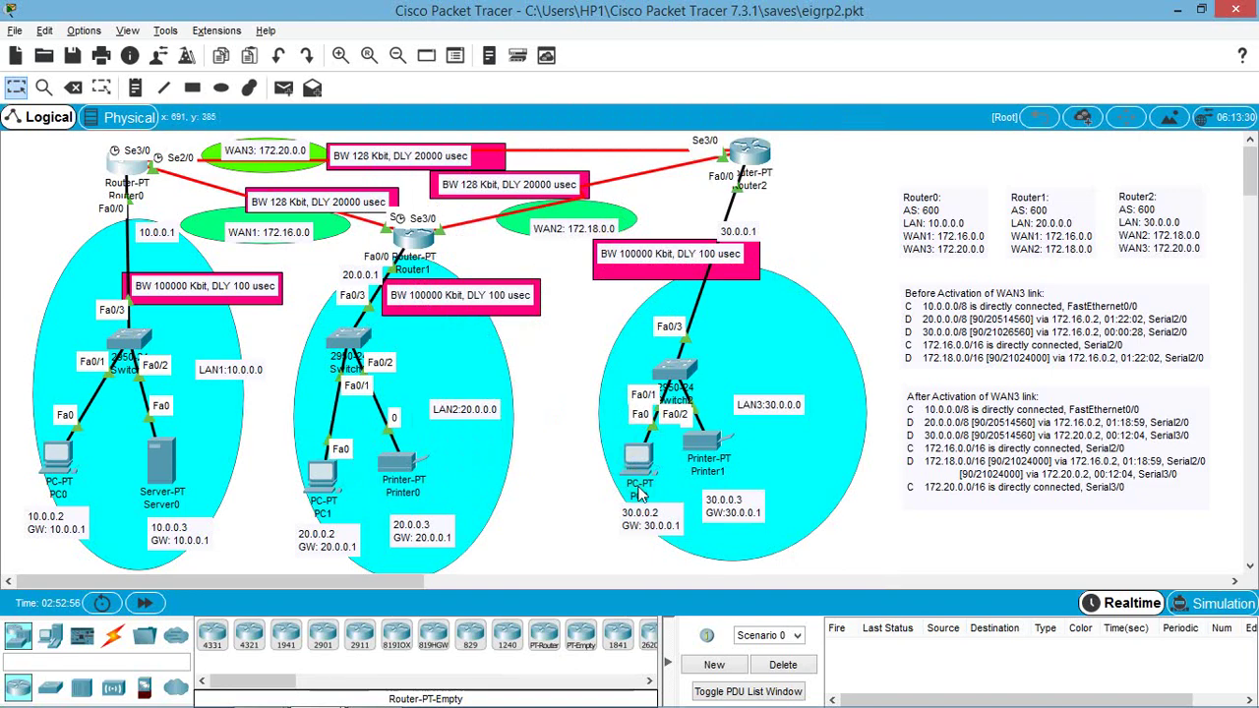
Switch to the EIGRP PowerPoint slide show and advance past the configuration steps to the closing Thank You slide
mouse_move(641, 495)
key(alt+Tab)
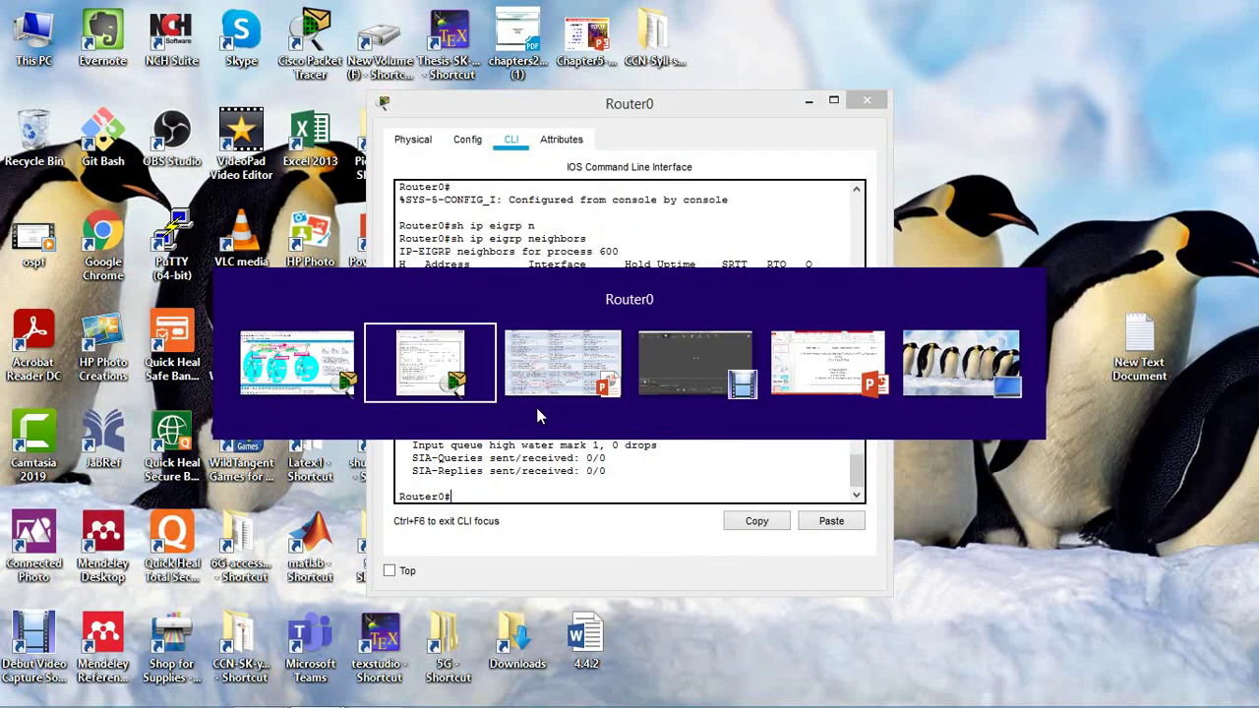
key(alt+Tab)
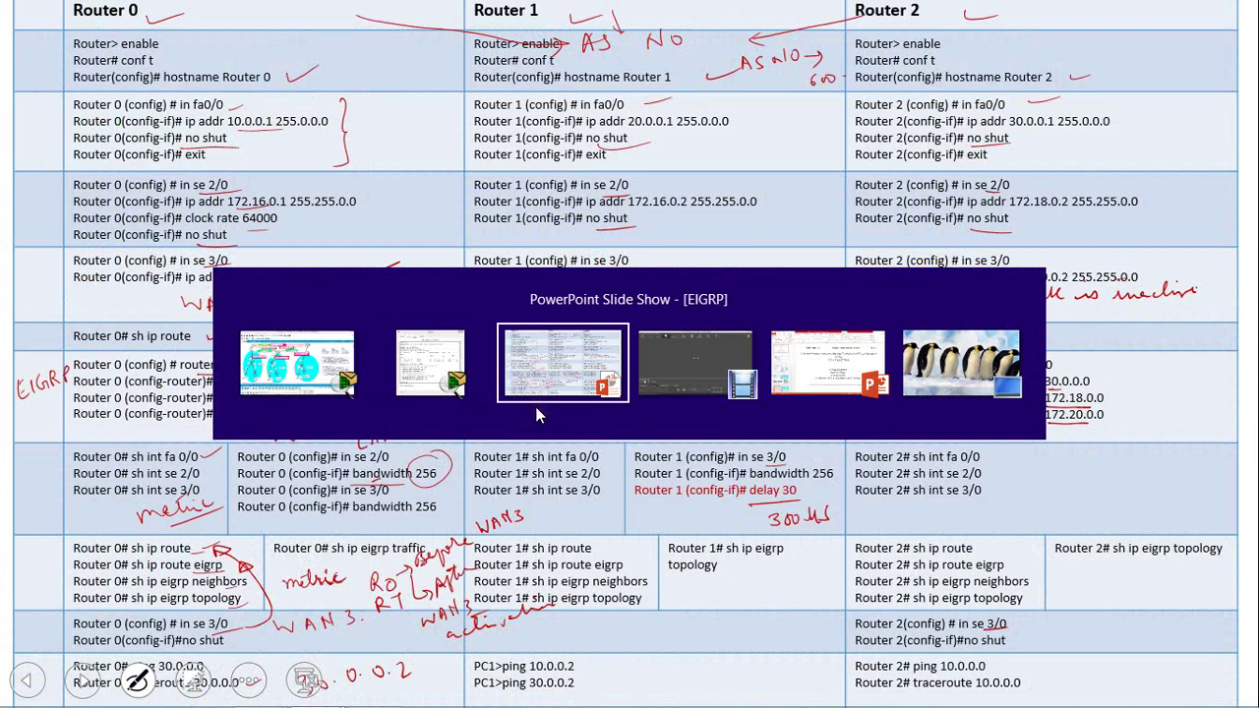
key(Right)
key(Right)
key(Right)
key(Right)
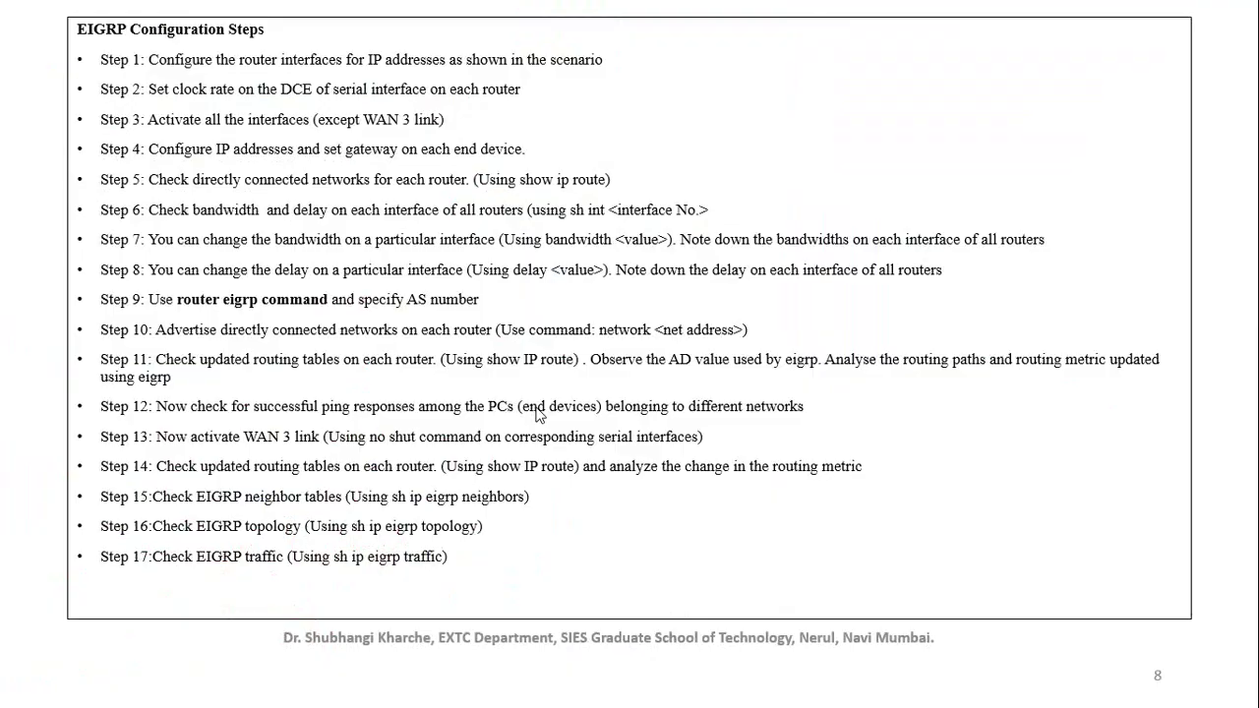
key(Right)
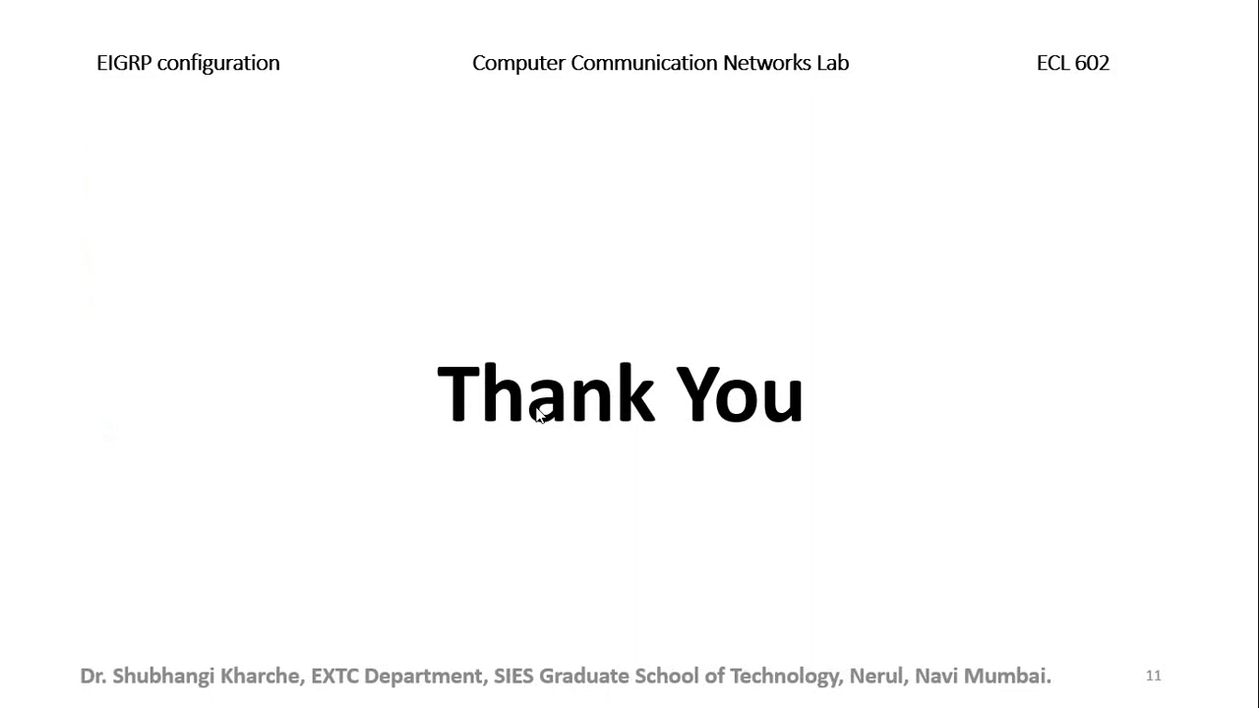
Switch from the slide show back to the Cisco Packet Tracer window
key(alt+Tab)
key(alt+Tab)
key(alt+Tab)
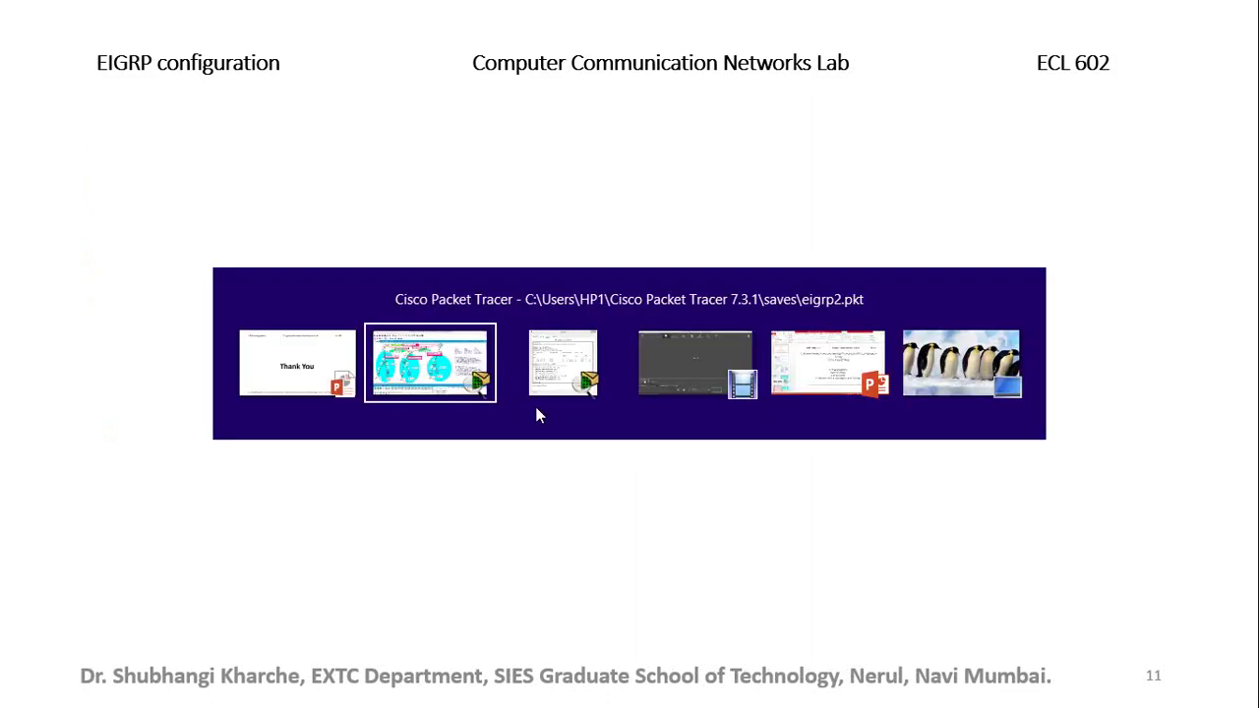